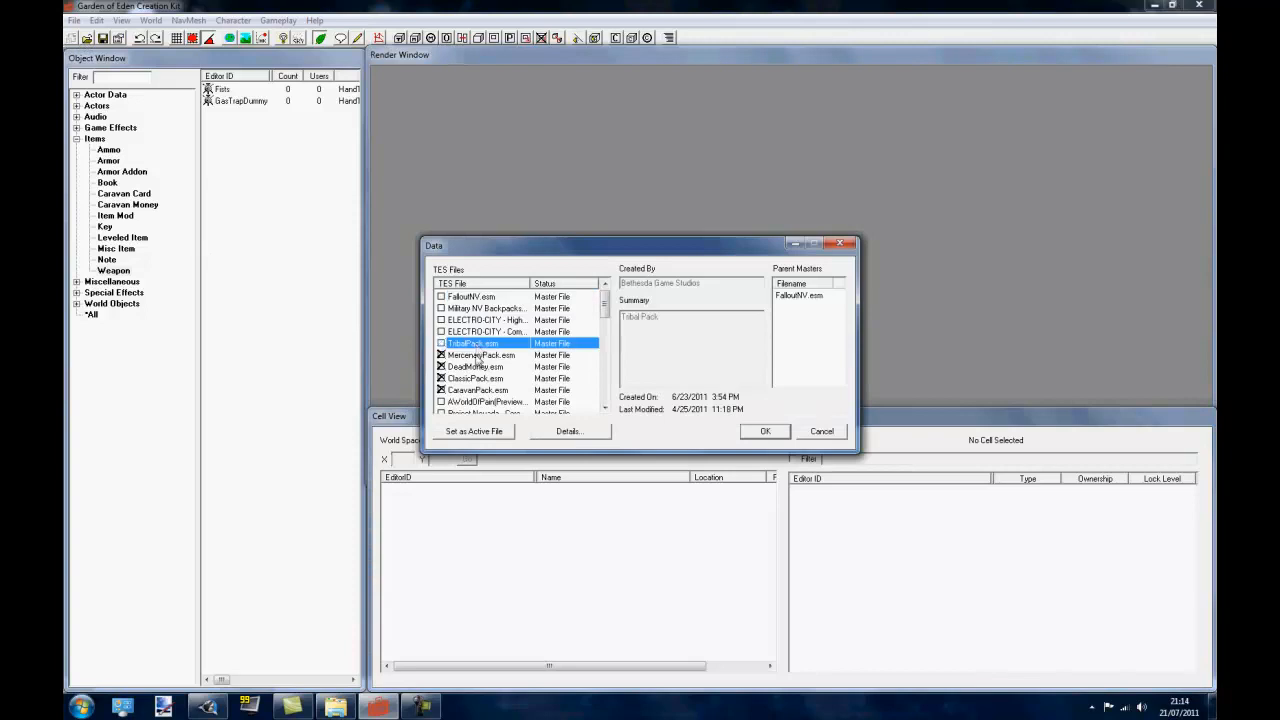
- Deselect the MercenaryPack, DeadMoney, ClassicPack and CaravanPack master files, and load FalloutNV.esm instead
{"action": "double_click", "coordinate": [477, 356]}
{"action": "double_click", "coordinate": [475, 367]}
{"action": "double_click", "coordinate": [472, 379]}
{"action": "double_click", "coordinate": [472, 390]}
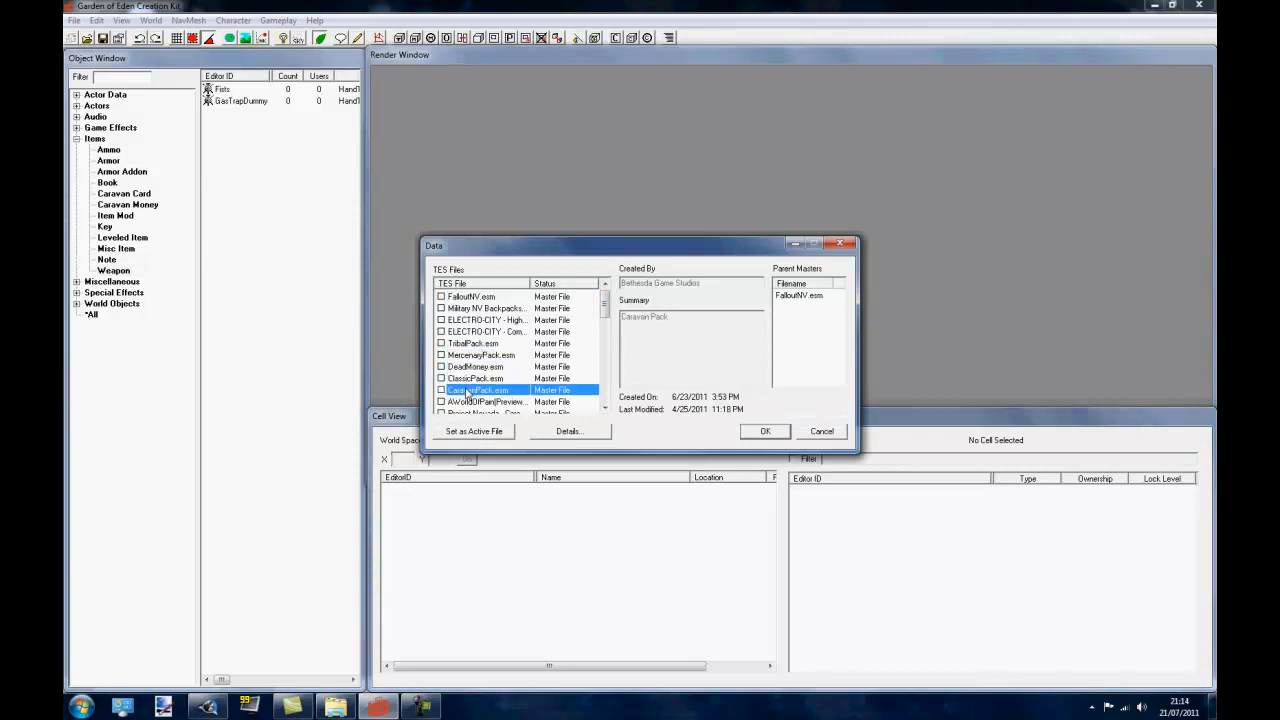
{"action": "double_click", "coordinate": [472, 297]}
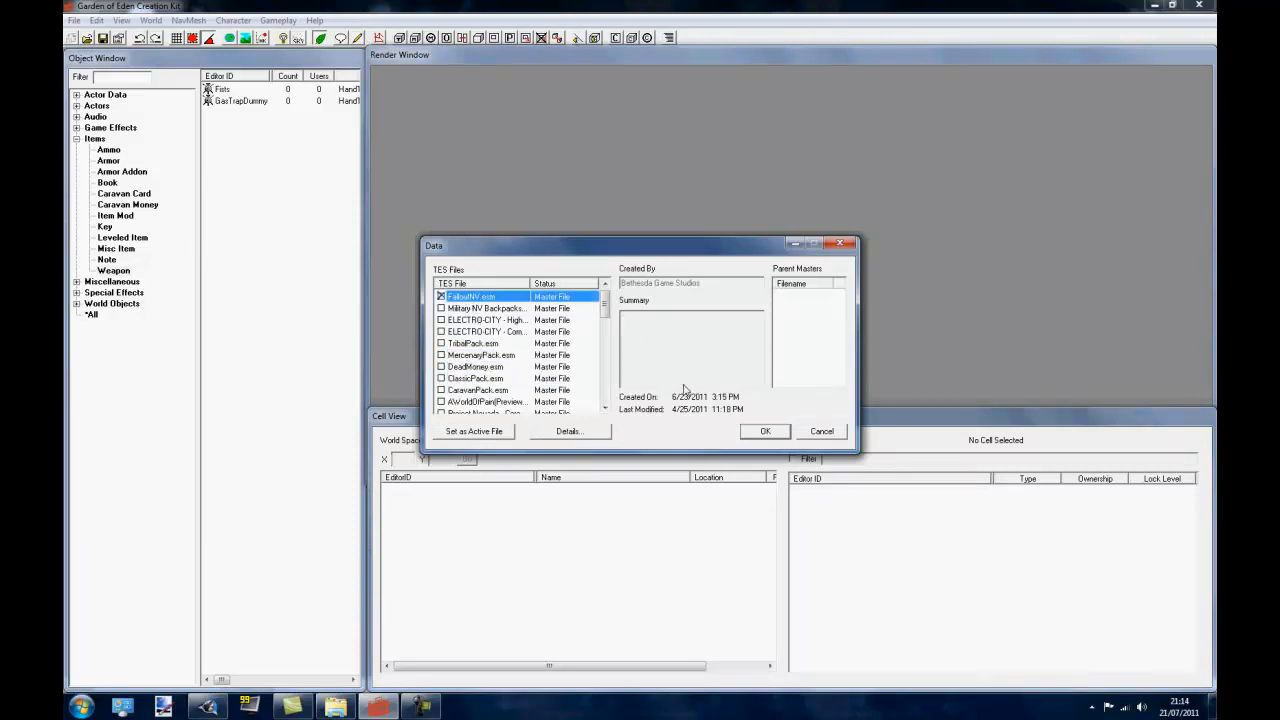
{"action": "left_click", "coordinate": [762, 431]}
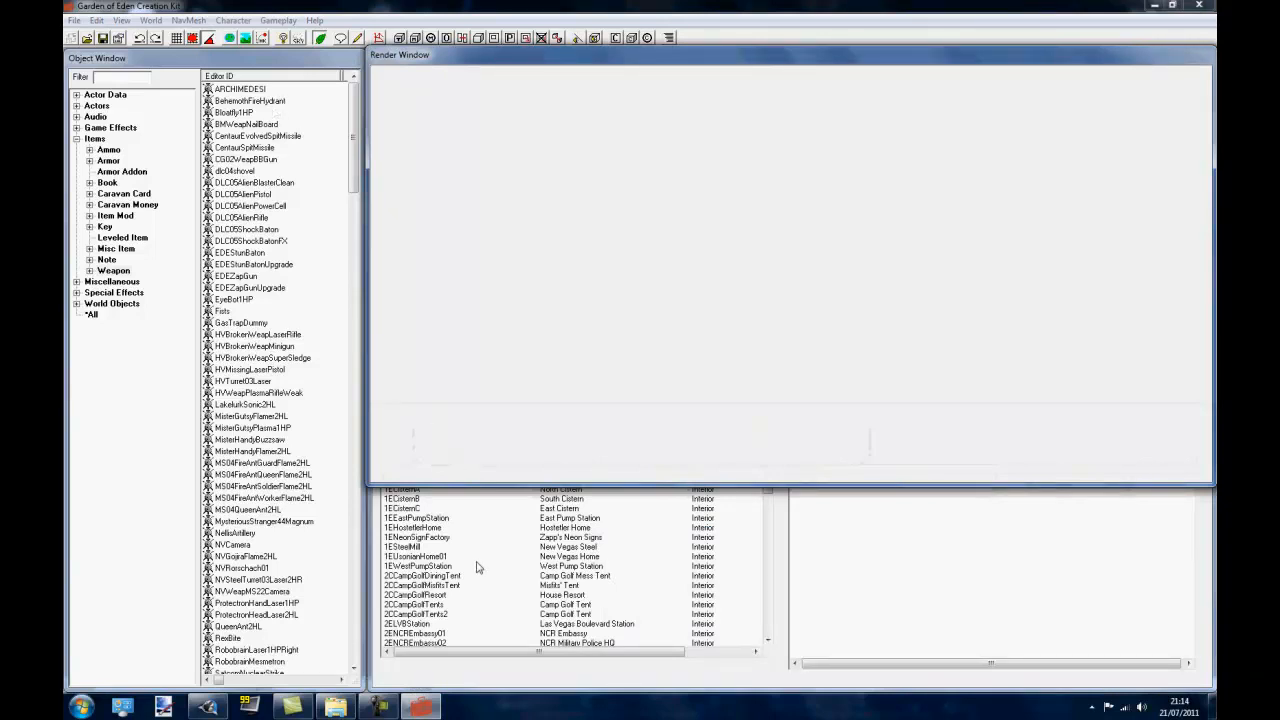
- Examine the interior cell list and the weapon entries under Items, and collapse the Items category
{"action": "left_click", "coordinate": [474, 530]}
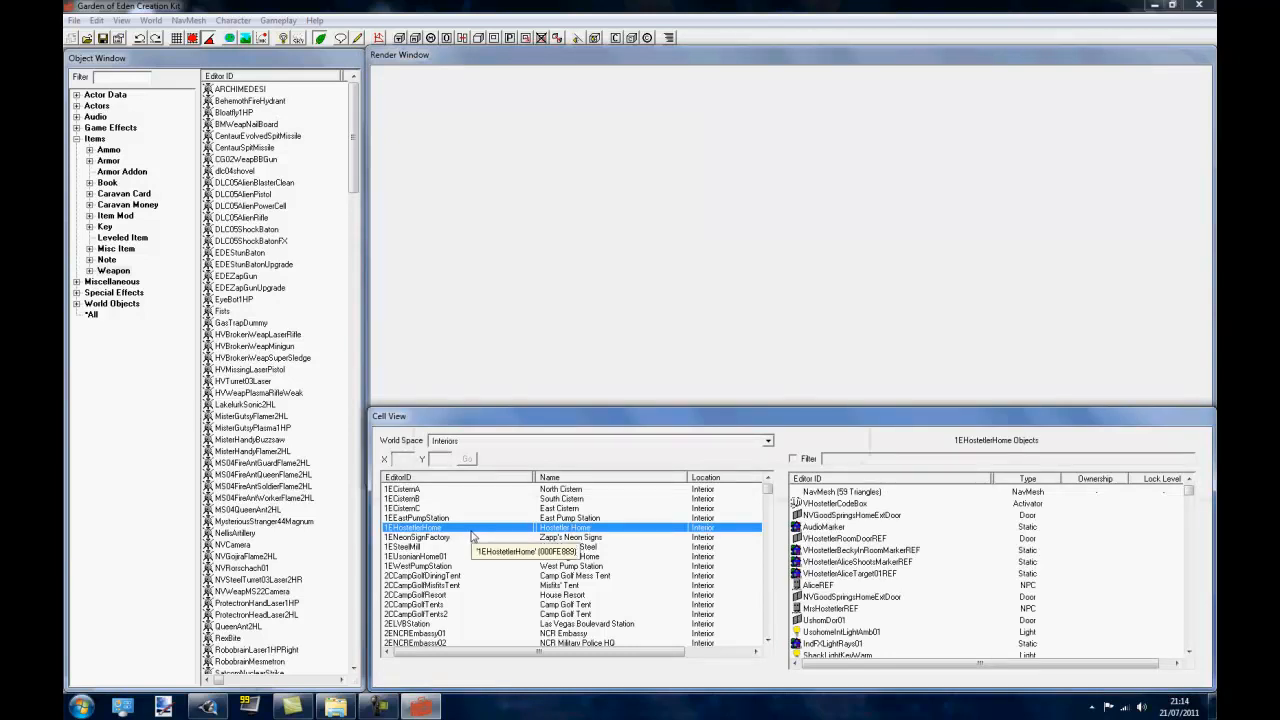
{"action": "left_click", "coordinate": [307, 323]}
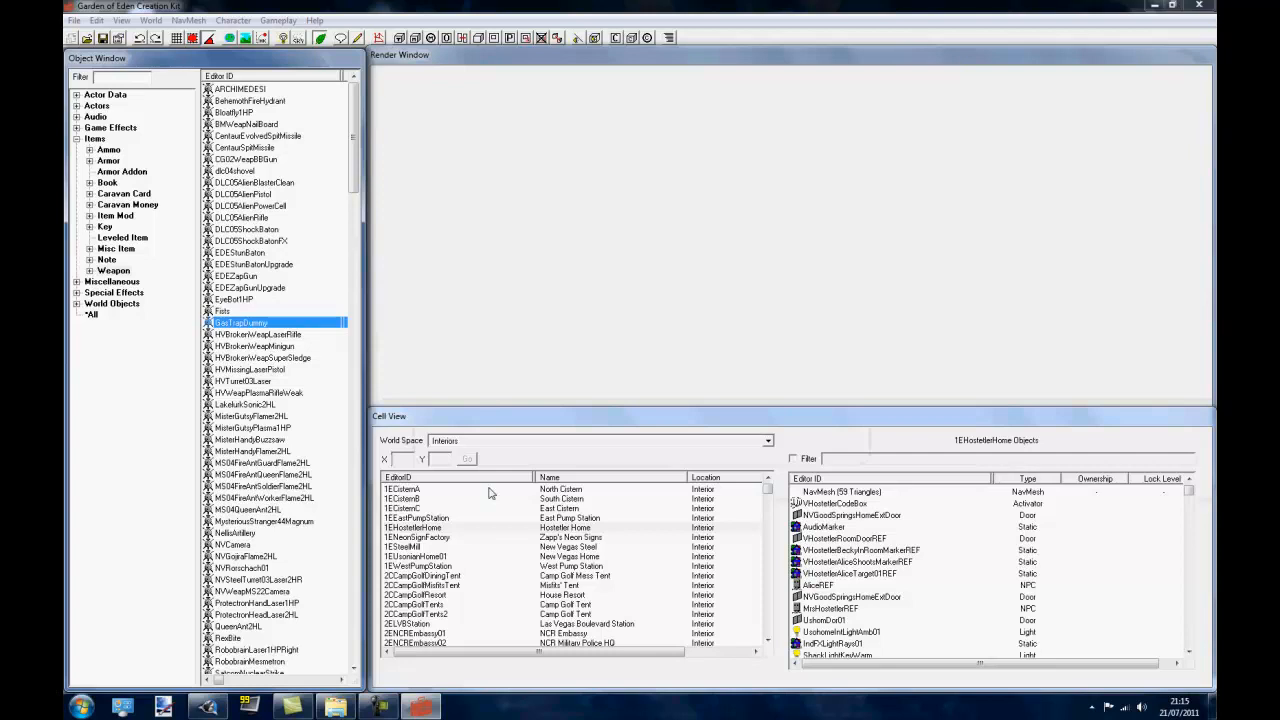
{"action": "left_click", "coordinate": [313, 477]}
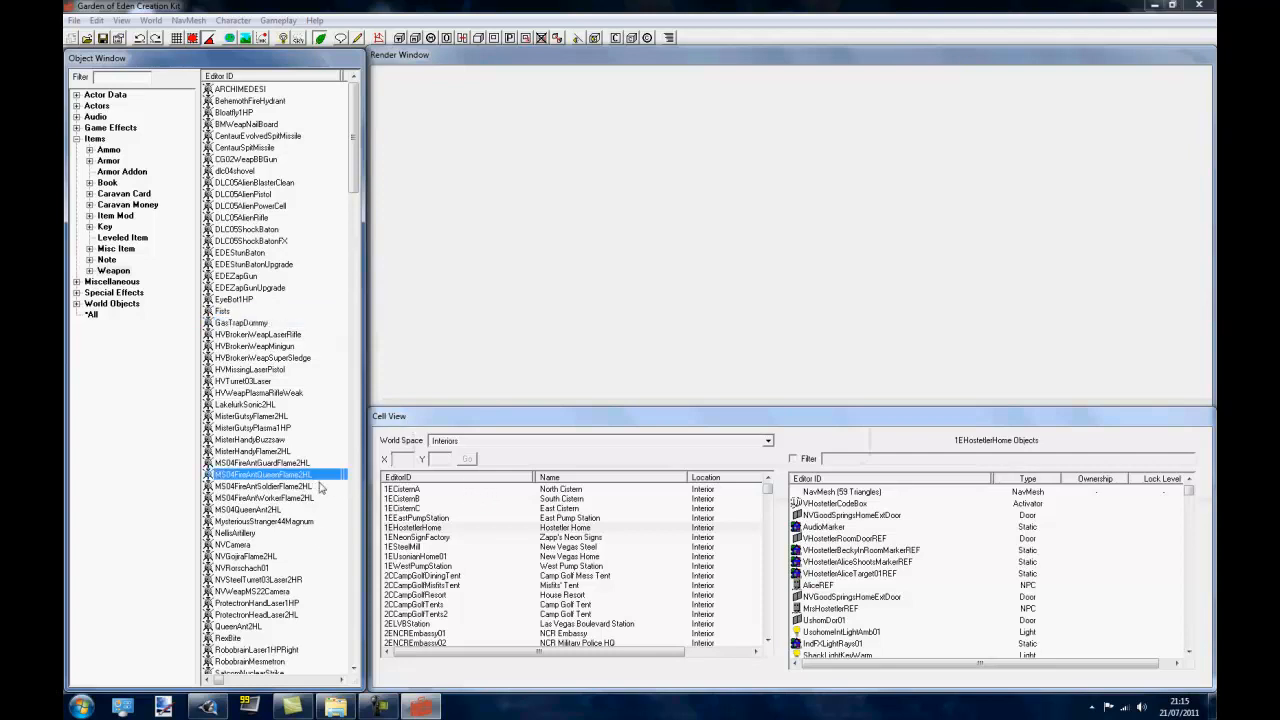
{"action": "scroll", "coordinate": [296, 500], "scroll_direction": "down", "scroll_amount": 2}
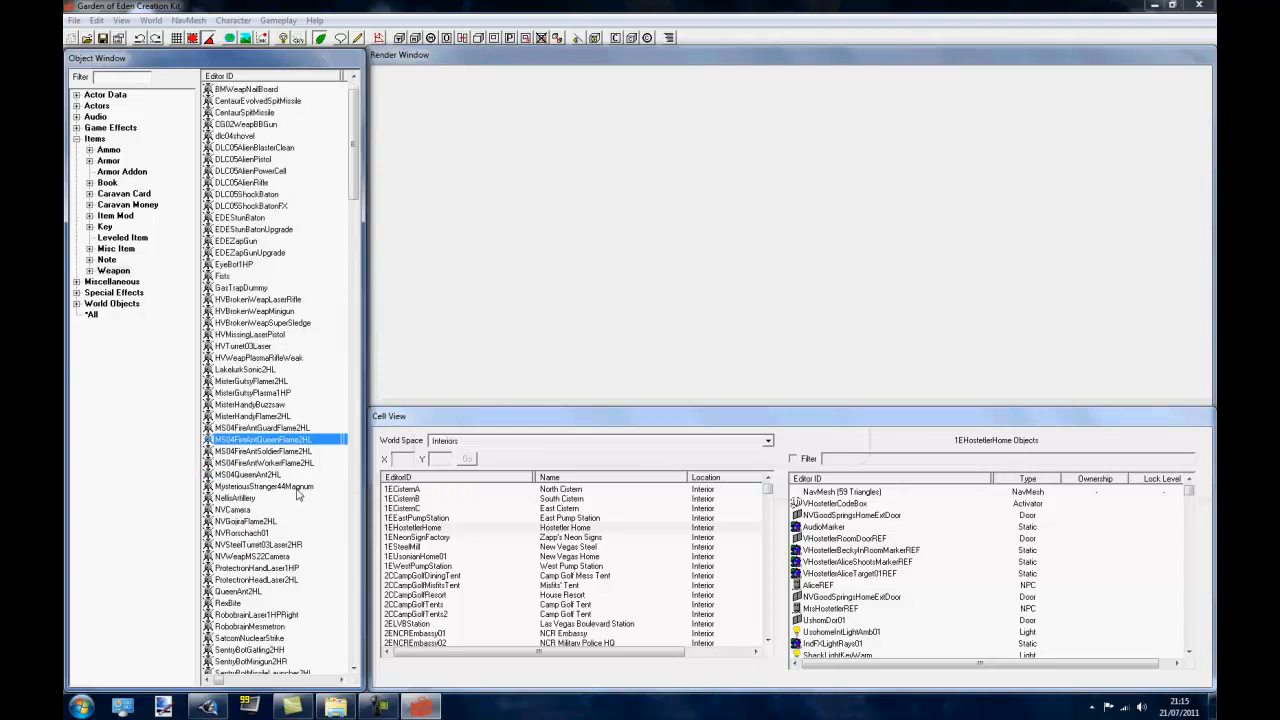
{"action": "scroll", "coordinate": [292, 518], "scroll_direction": "down", "scroll_amount": 1}
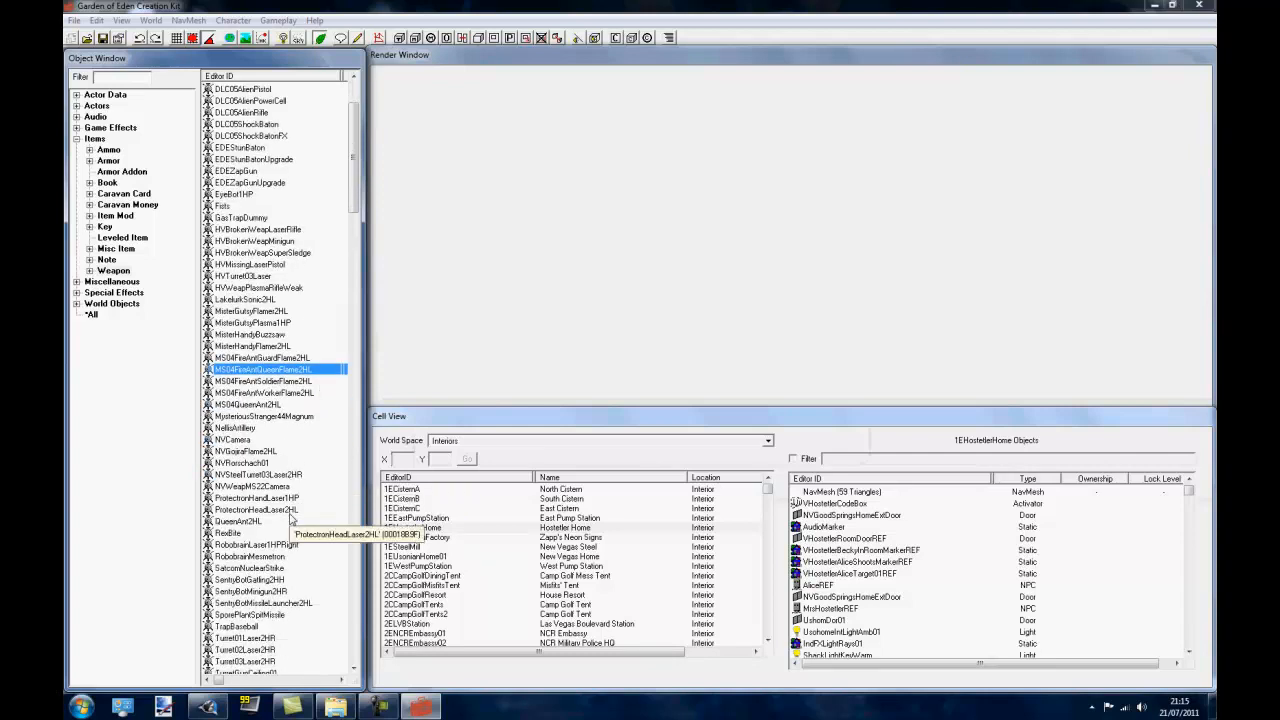
{"action": "left_click", "coordinate": [279, 440]}
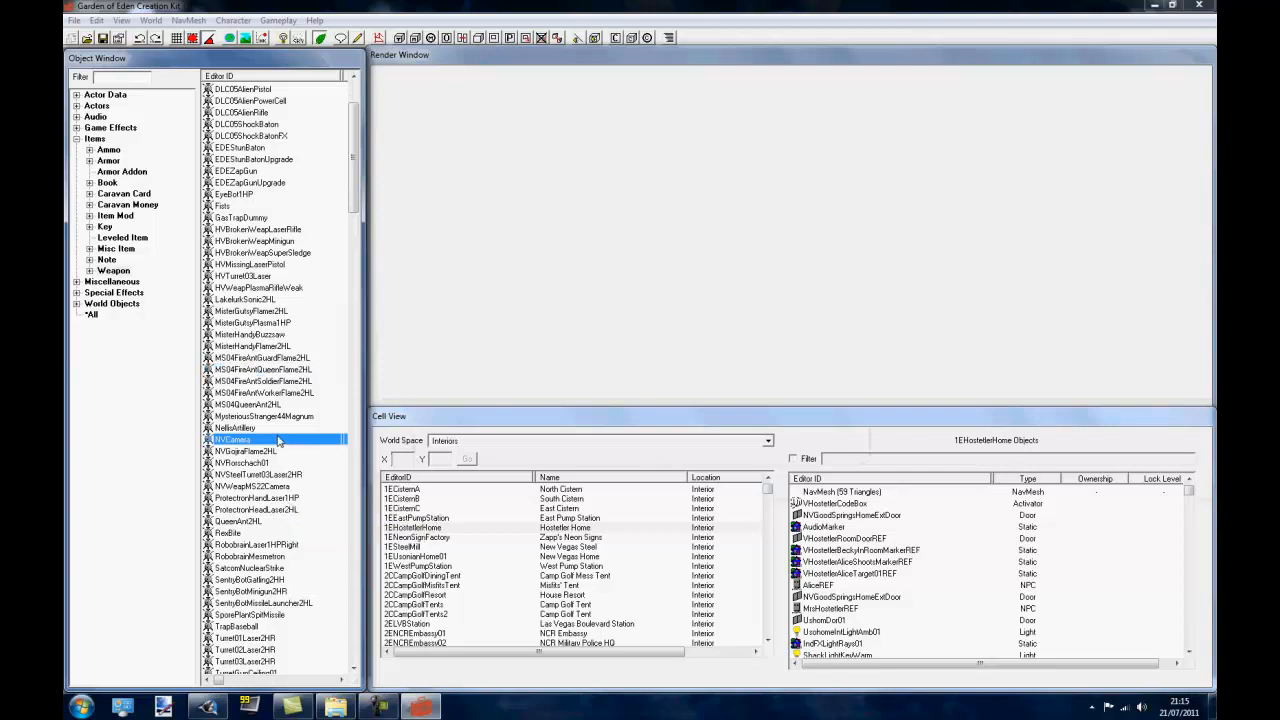
{"action": "scroll", "coordinate": [295, 427], "scroll_direction": "down", "scroll_amount": 7}
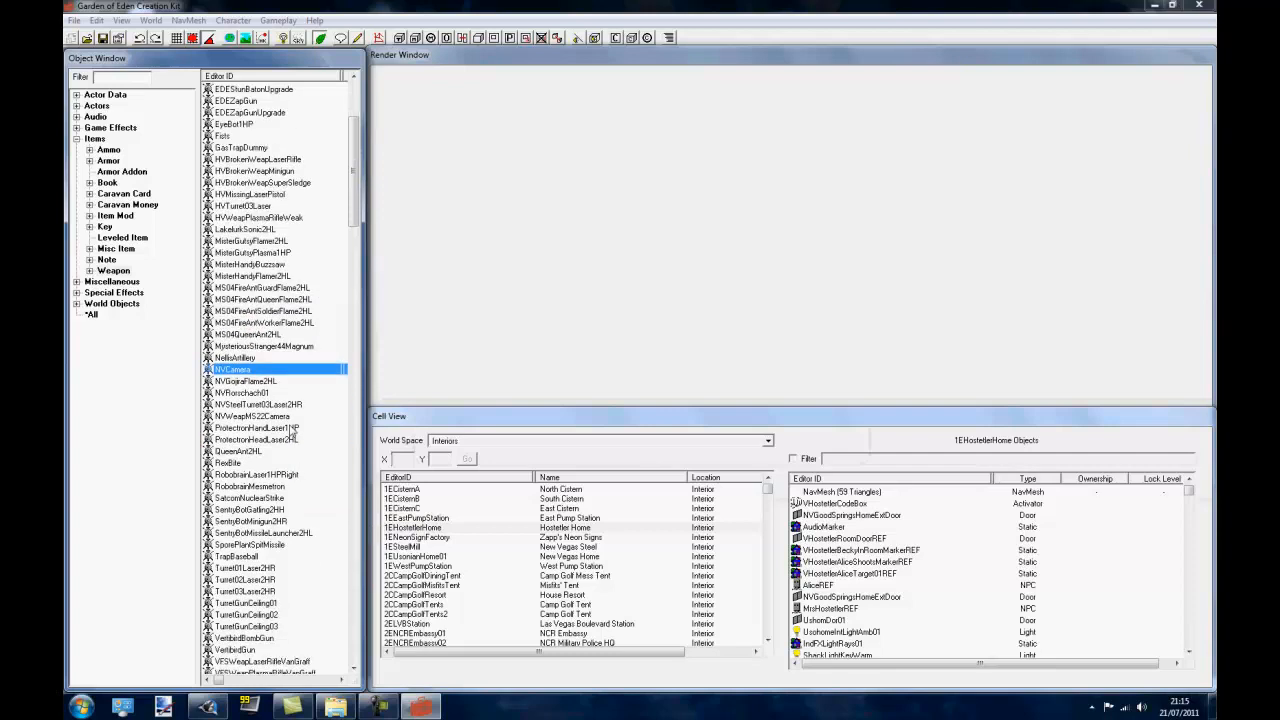
{"action": "scroll", "coordinate": [292, 427], "scroll_direction": "up", "scroll_amount": 10}
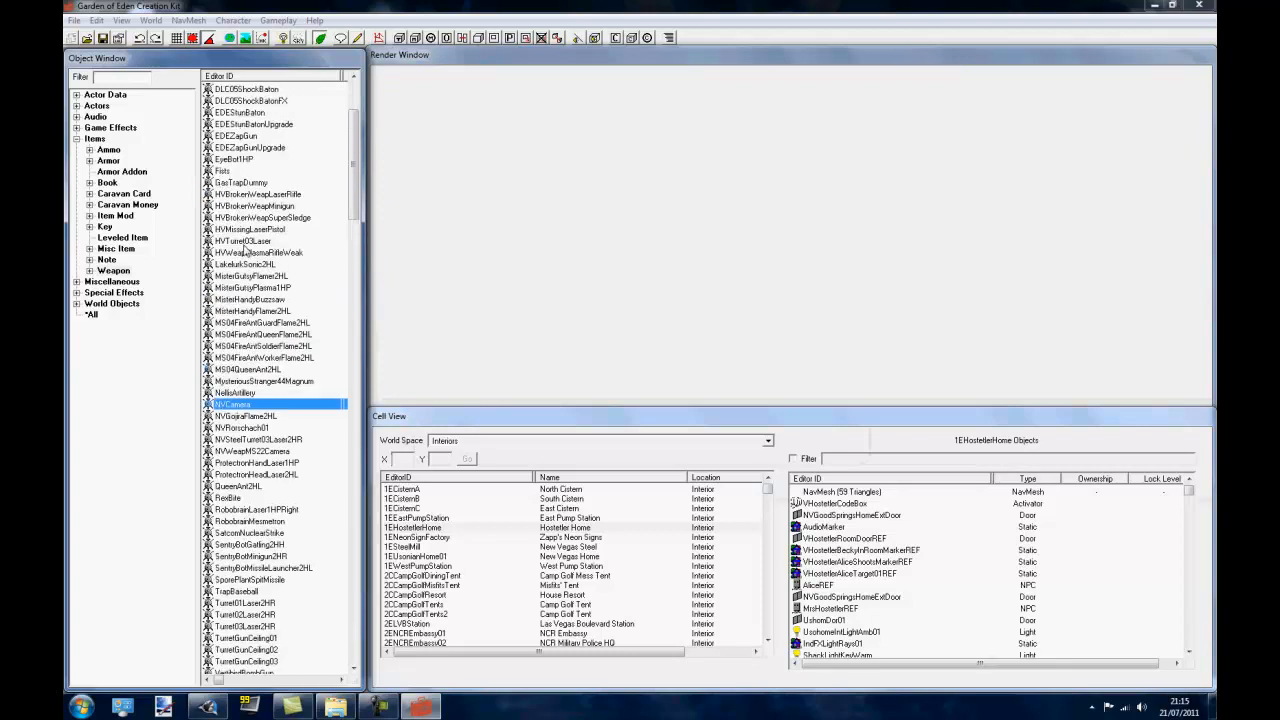
{"action": "left_click", "coordinate": [76, 139]}
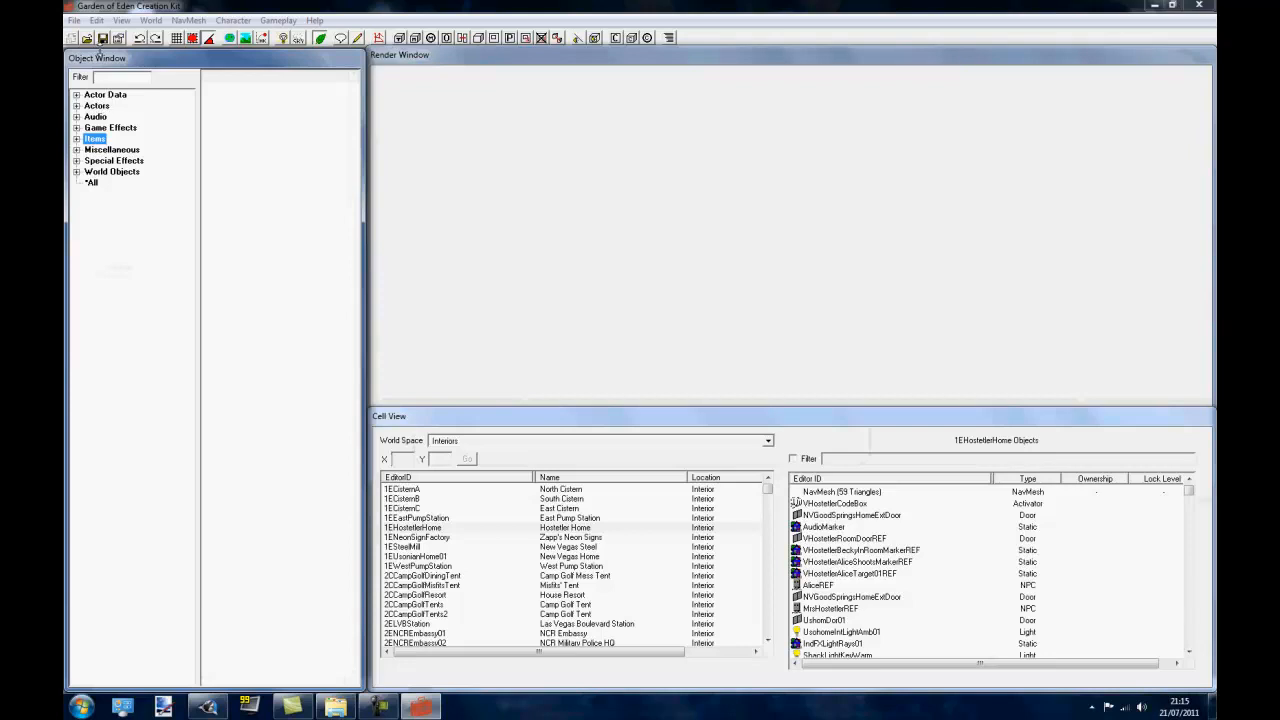
- Dismiss the Windows color scheme prompt and quit Rainmeter to remove its desktop widgets
{"action": "left_click", "coordinate": [233, 20]}
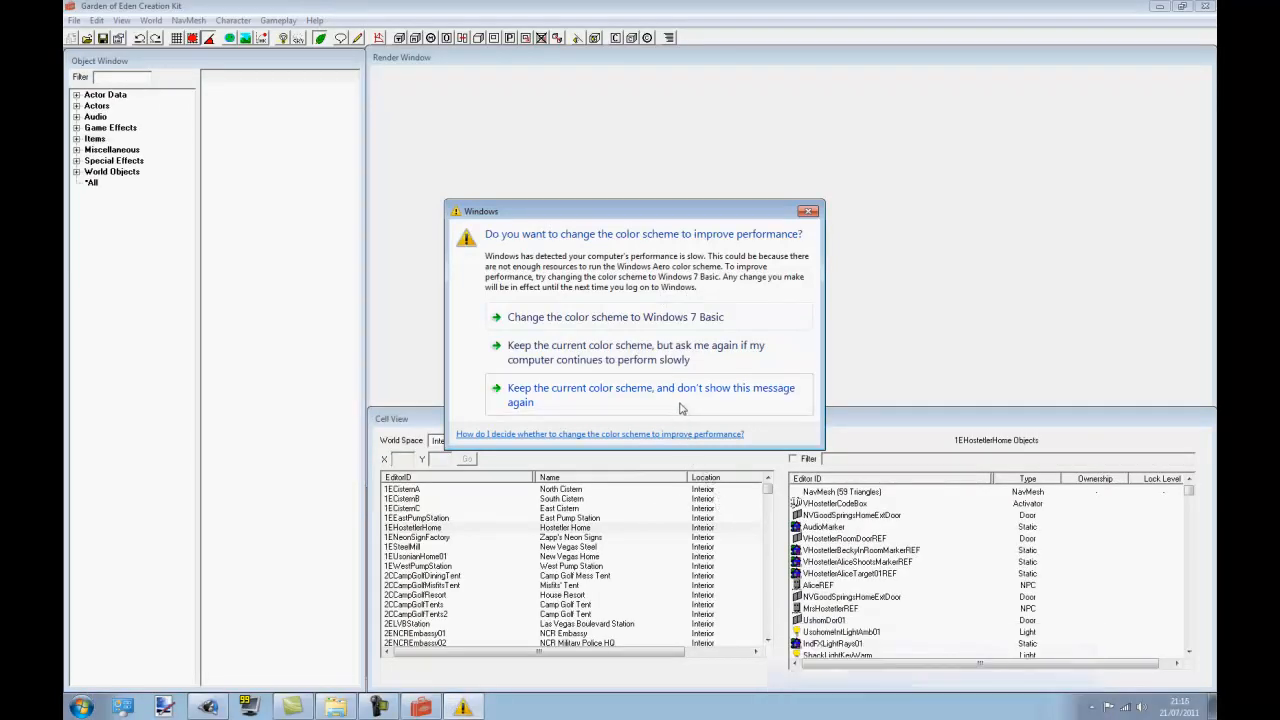
{"action": "left_click", "coordinate": [808, 213]}
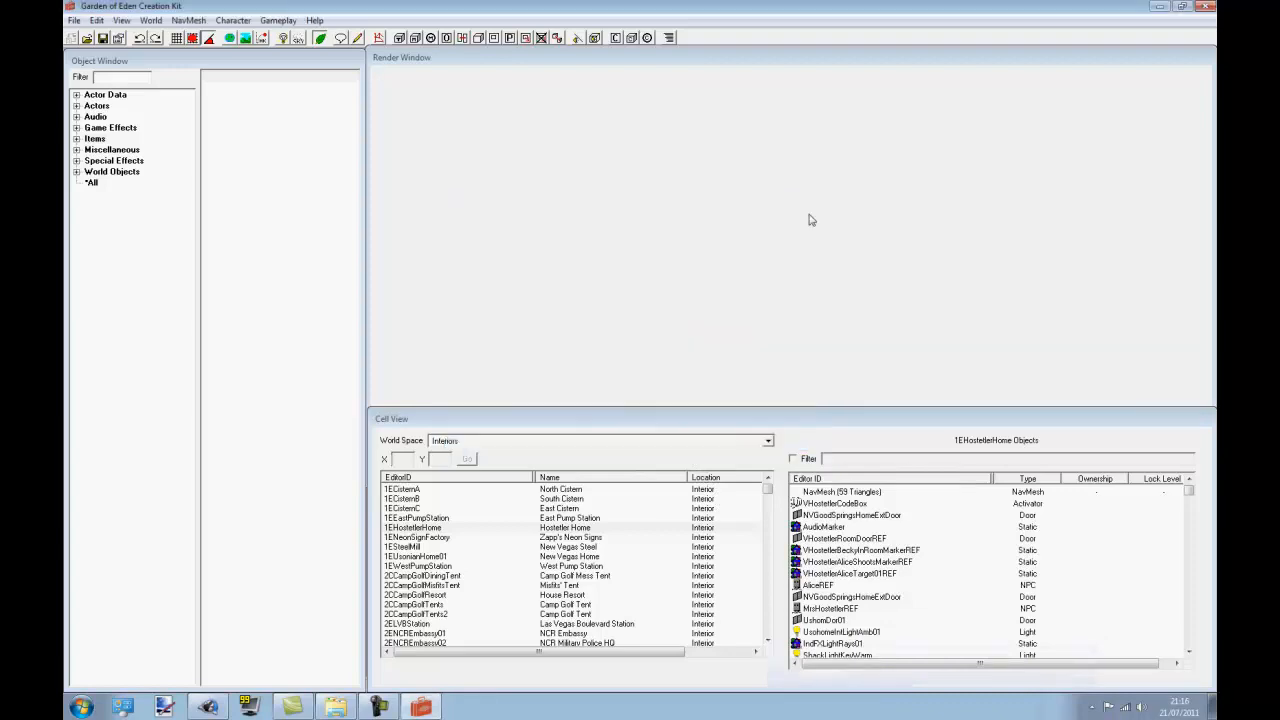
{"action": "left_click", "coordinate": [1156, 6]}
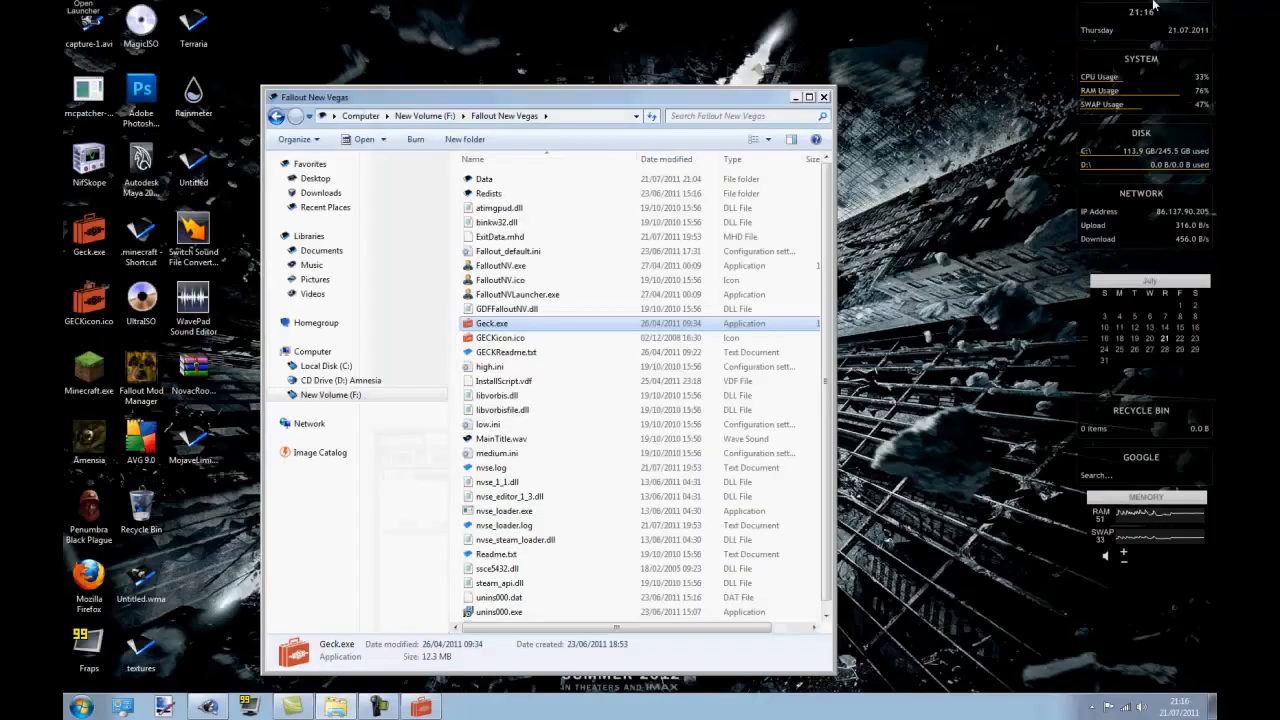
{"action": "left_click", "coordinate": [1092, 707]}
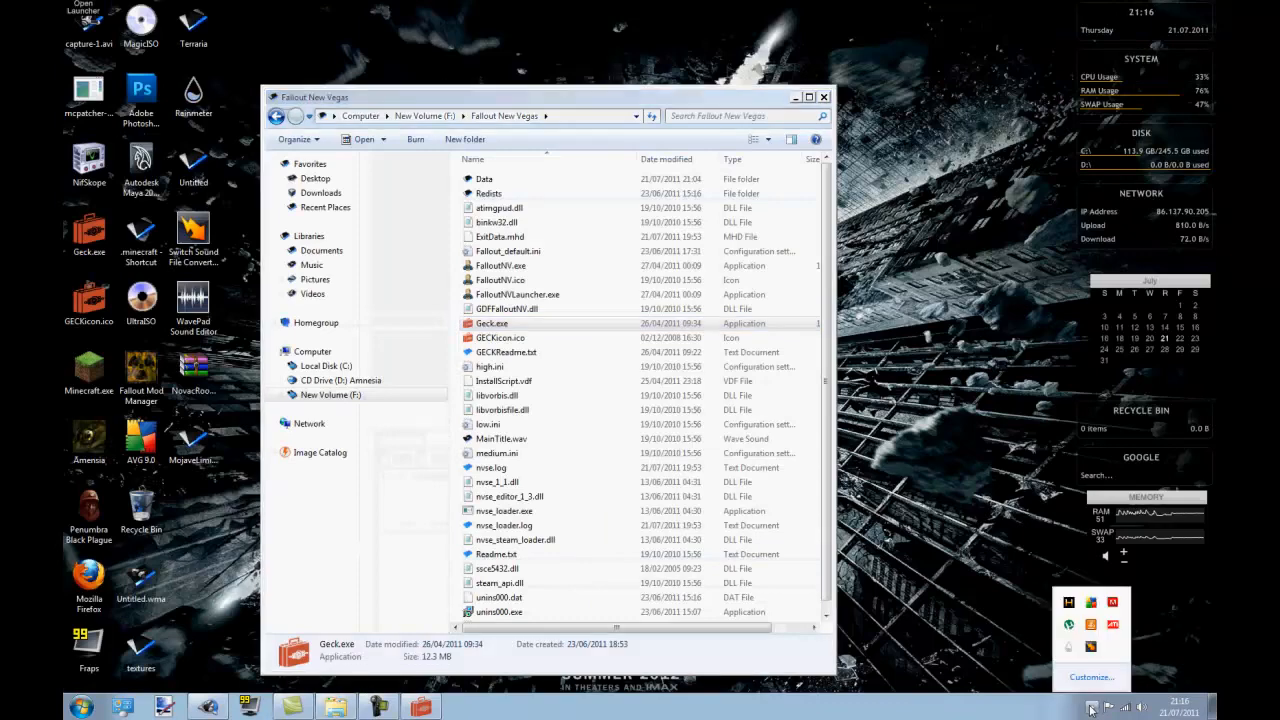
{"action": "right_click", "coordinate": [1069, 648]}
{"action": "left_click", "coordinate": [1080, 651]}
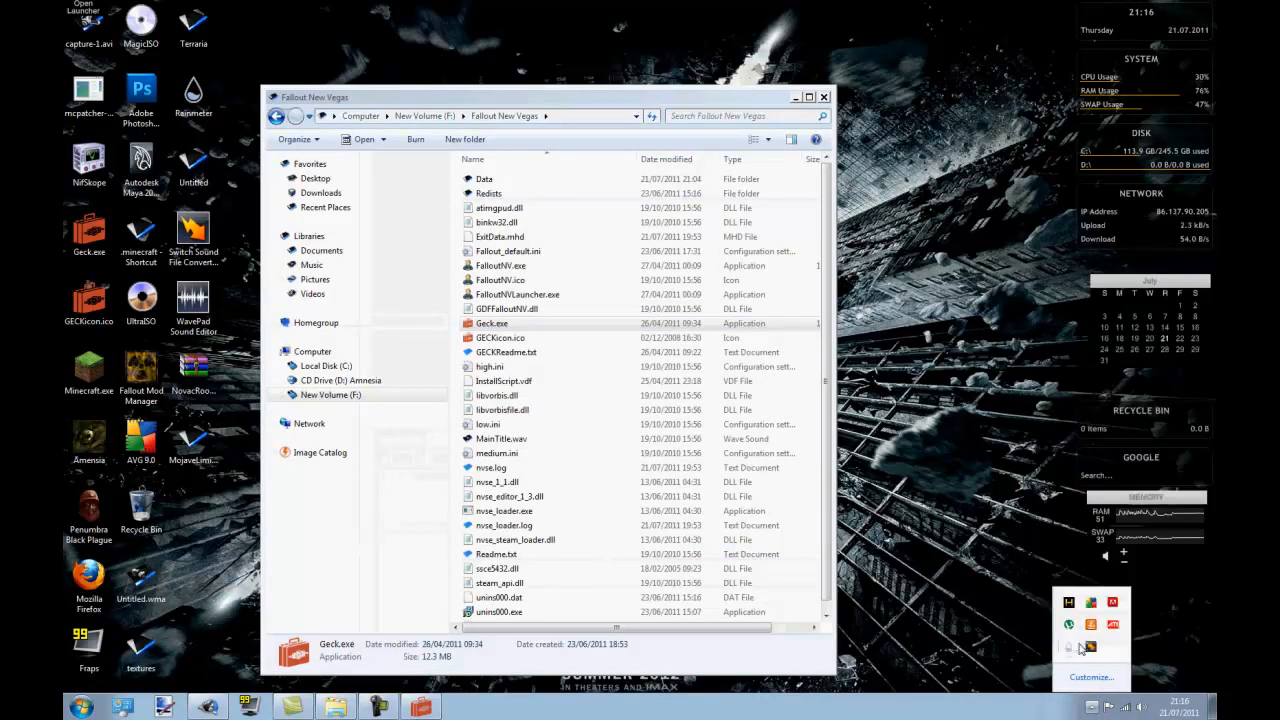
{"action": "left_click", "coordinate": [1022, 520]}
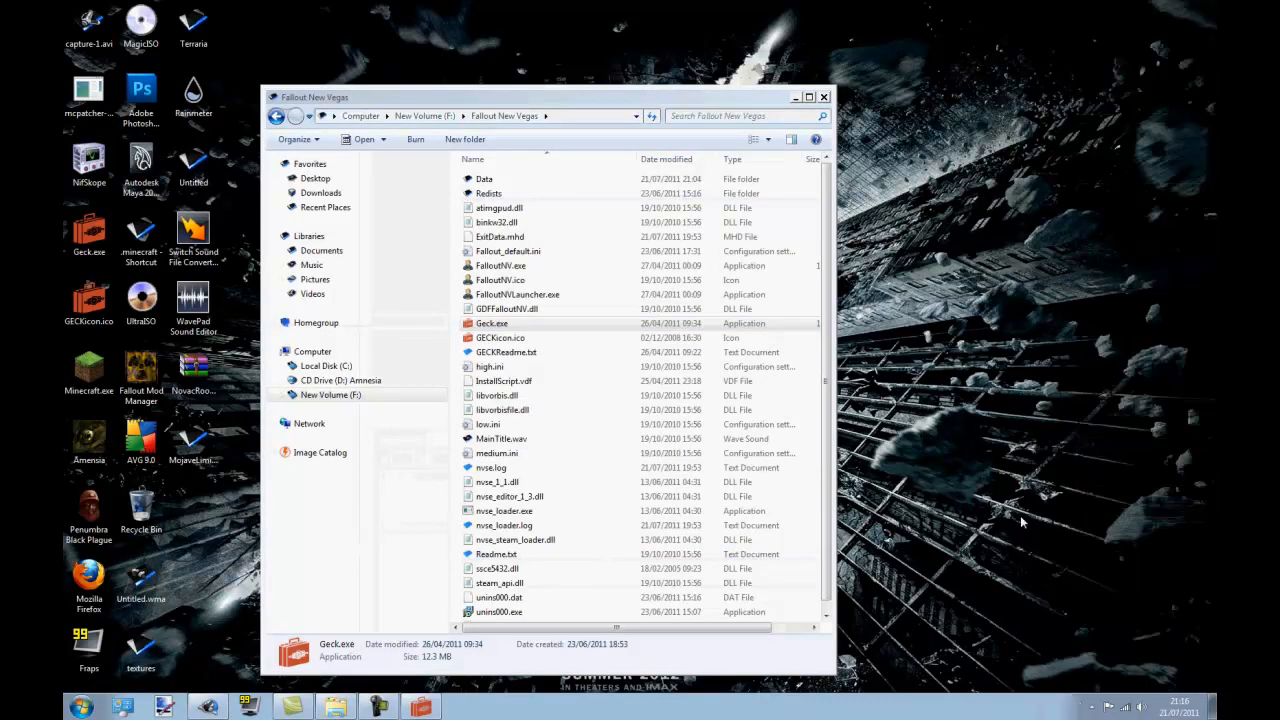
- Close the Fallout New Vegas folder window and return to the Garden of Eden Creation Kit's object list
{"action": "left_click", "coordinate": [825, 97]}
{"action": "left_click", "coordinate": [378, 707]}
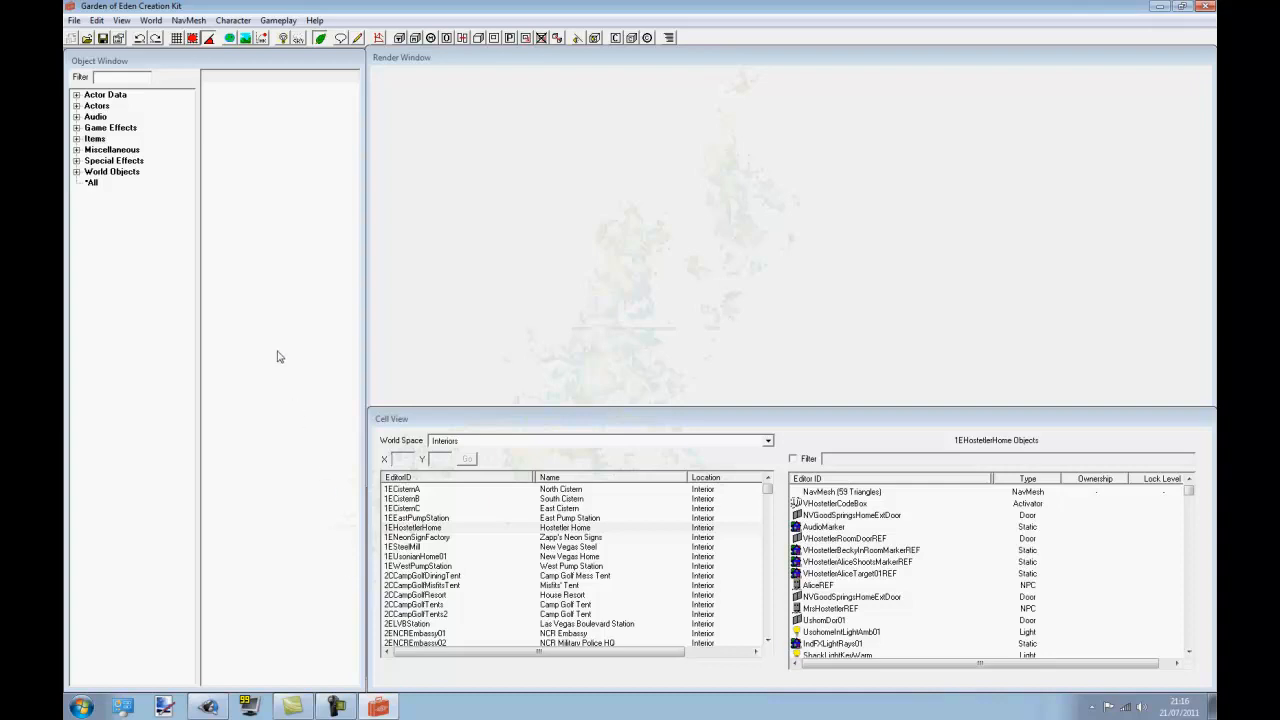
{"action": "left_click", "coordinate": [109, 62]}
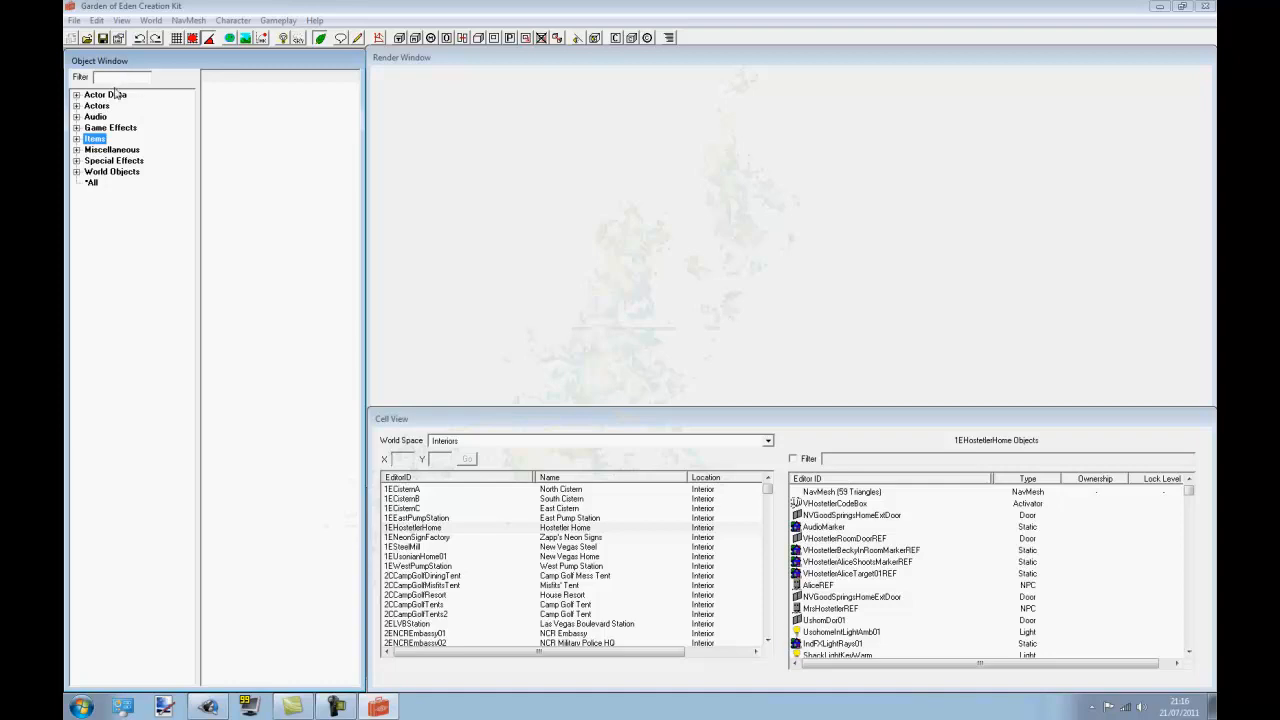
- View the unfiltered Weapon entries under Items and collapse the category again
{"action": "left_click", "coordinate": [76, 139]}
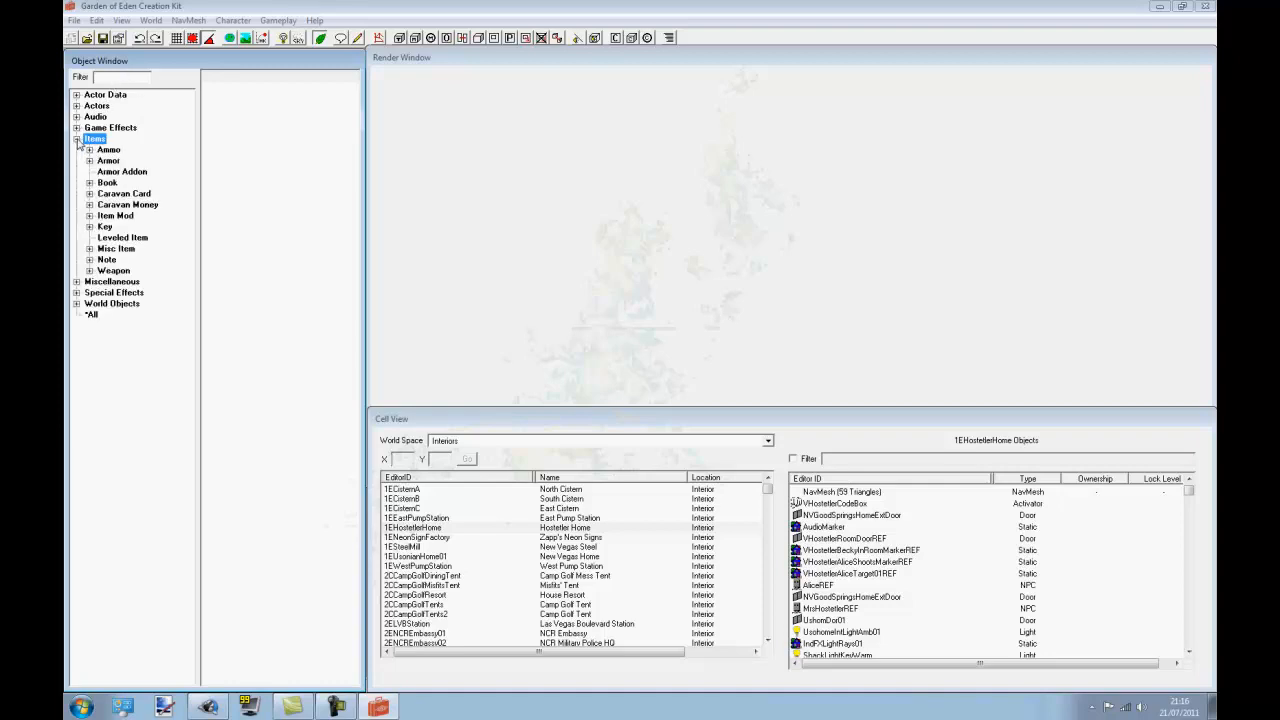
{"action": "left_click", "coordinate": [113, 270]}
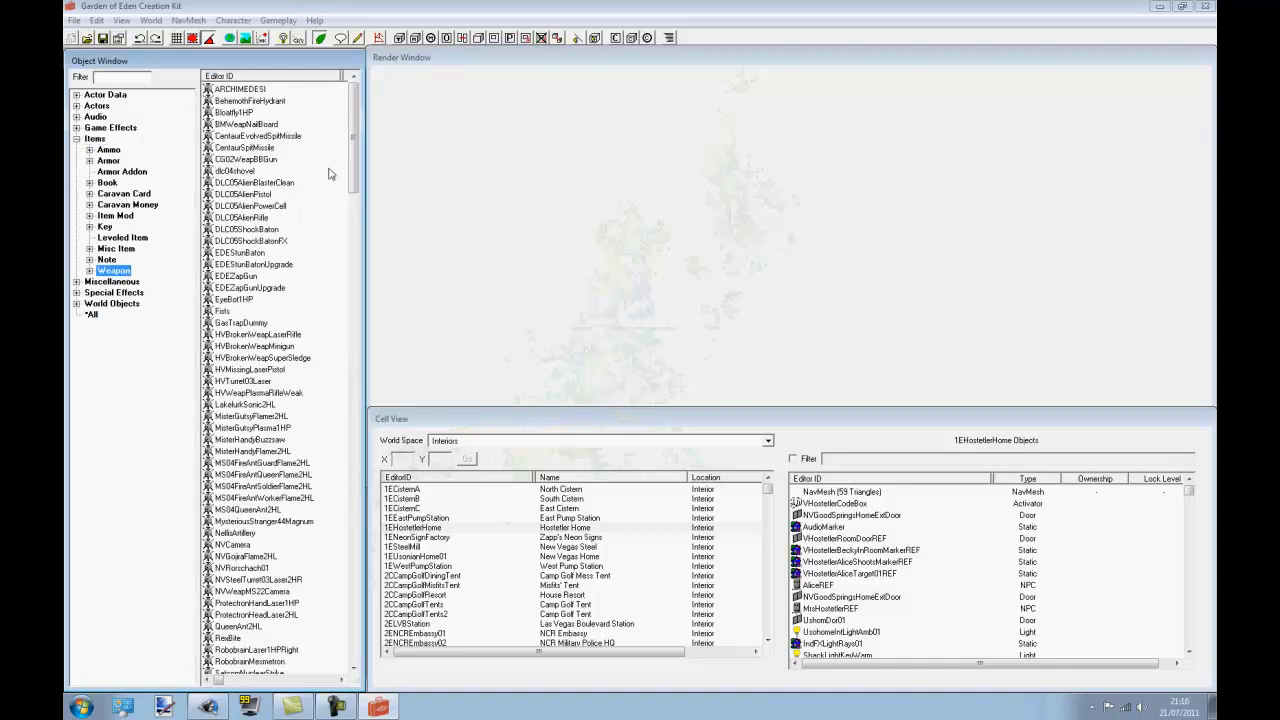
{"action": "mouse_move", "coordinate": [356, 177]}
{"action": "left_mouse_down"}
{"action": "mouse_move", "coordinate": [368, 575]}
{"action": "mouse_move", "coordinate": [358, 165]}
{"action": "left_mouse_up"}
{"action": "left_click", "coordinate": [76, 139]}
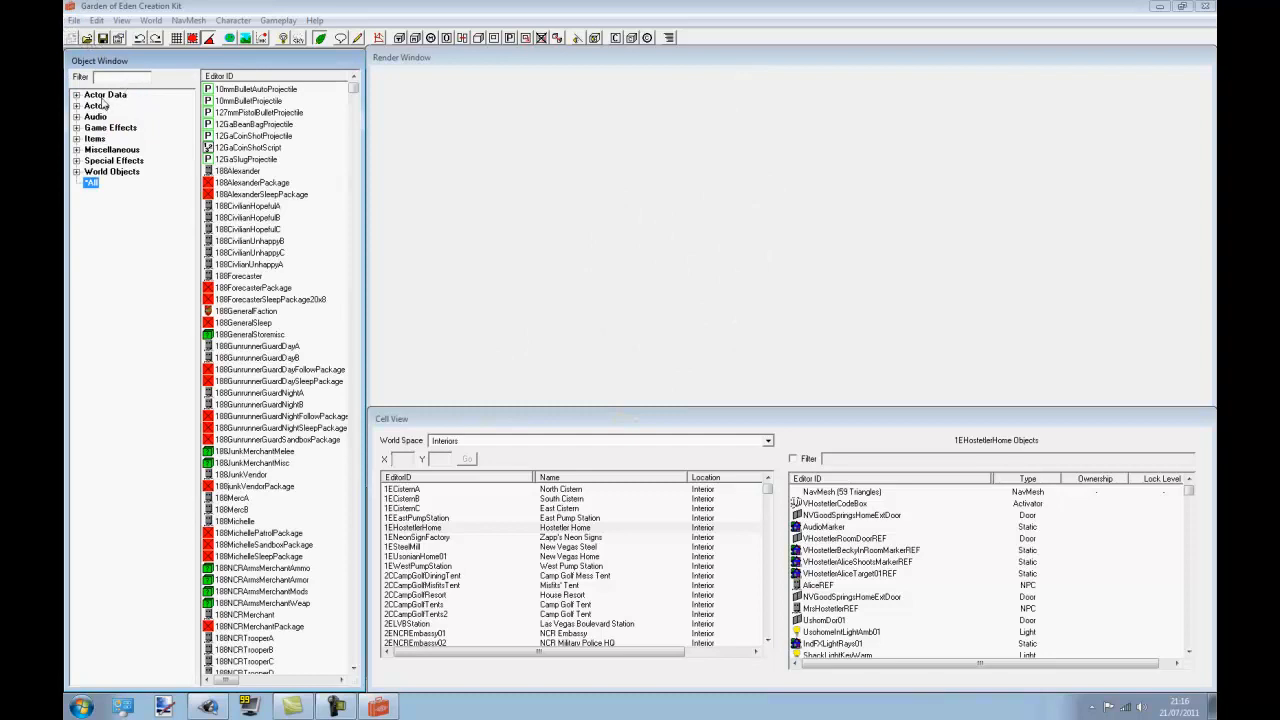
- Filter the object list by "Weap"
{"action": "left_click", "coordinate": [93, 139]}
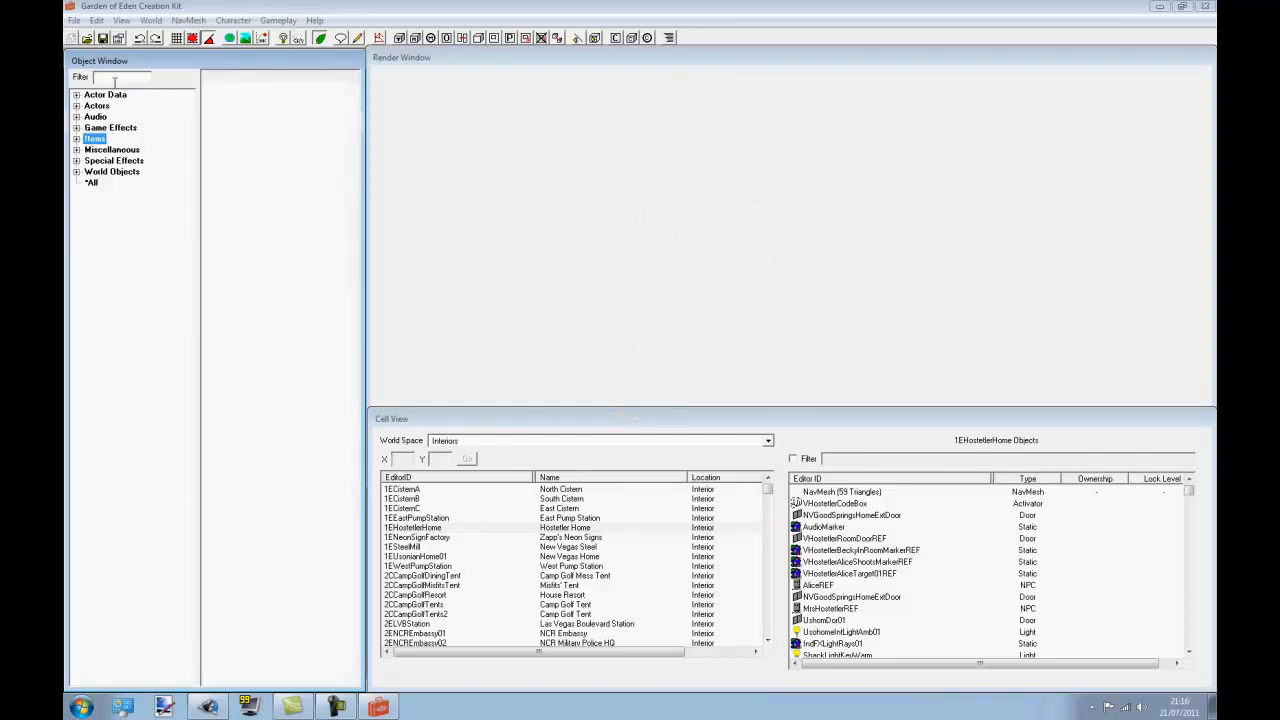
{"action": "left_click", "coordinate": [114, 80]}
{"action": "type", "text": "W"}
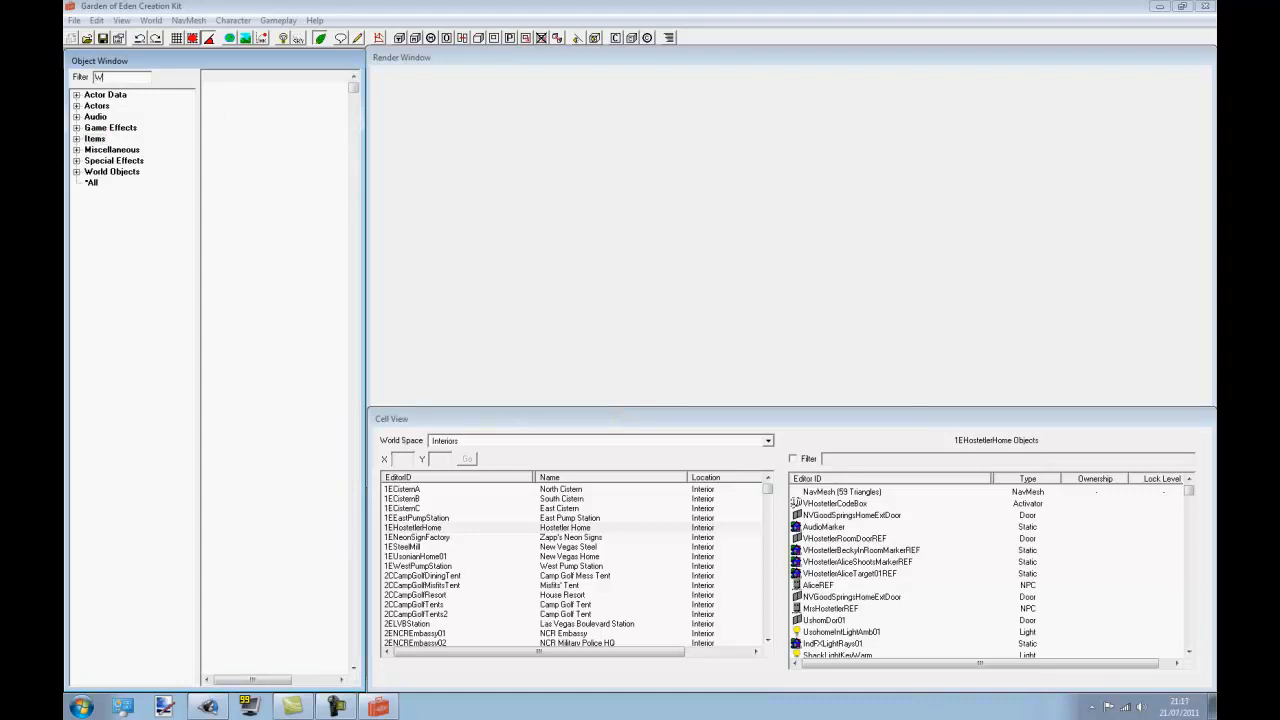
{"action": "type", "text": "eap"}
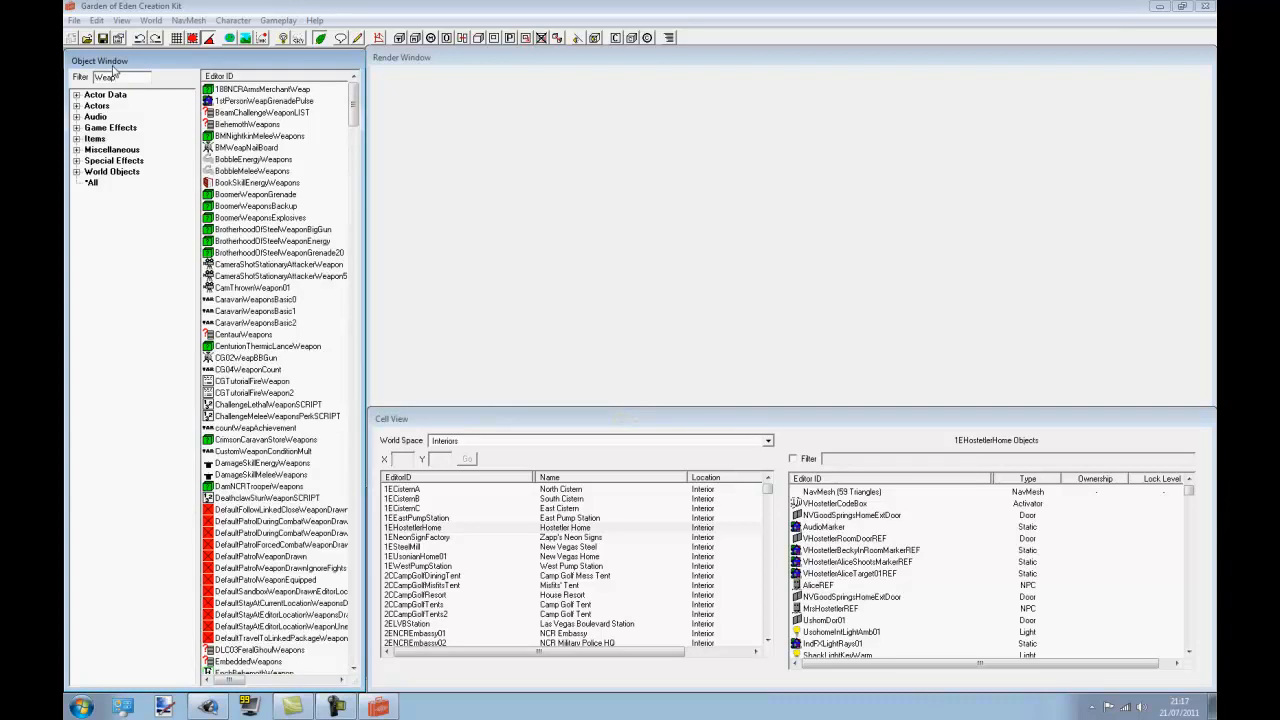
- Expand the Items category and list its filtered Weapon entries
{"action": "left_click", "coordinate": [97, 131]}
{"action": "left_click", "coordinate": [96, 138]}
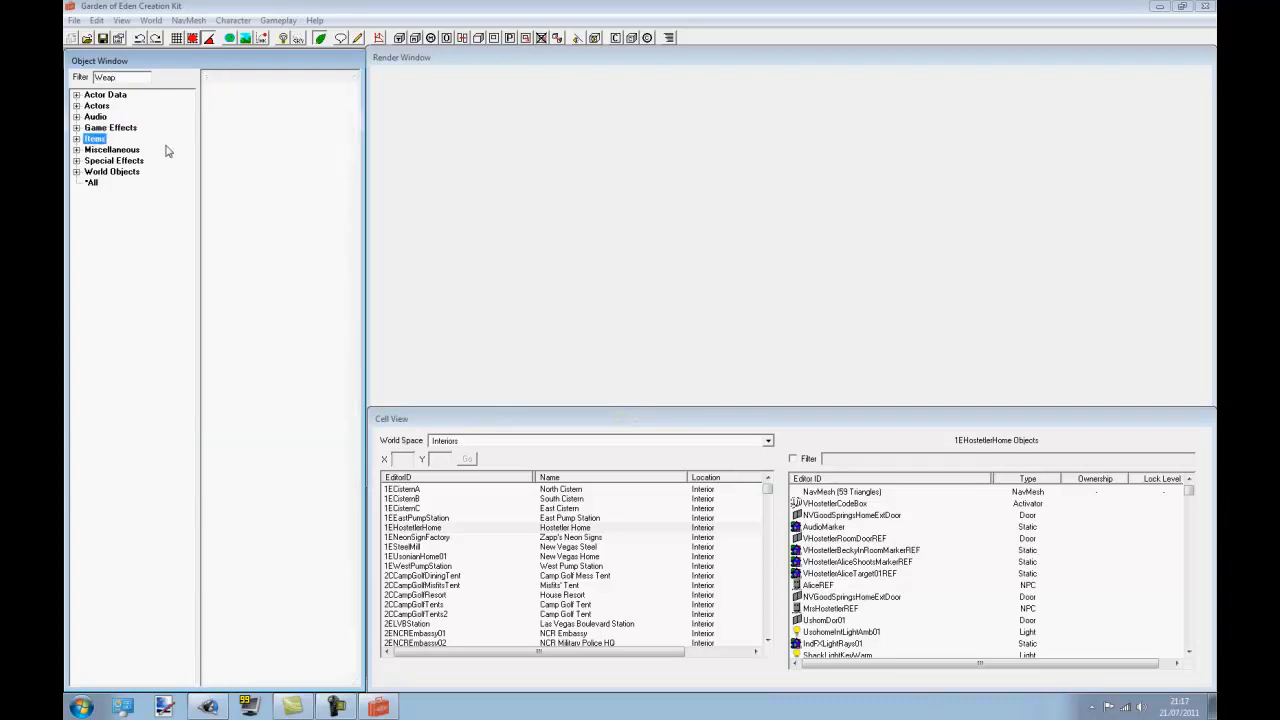
{"action": "left_click", "coordinate": [76, 139]}
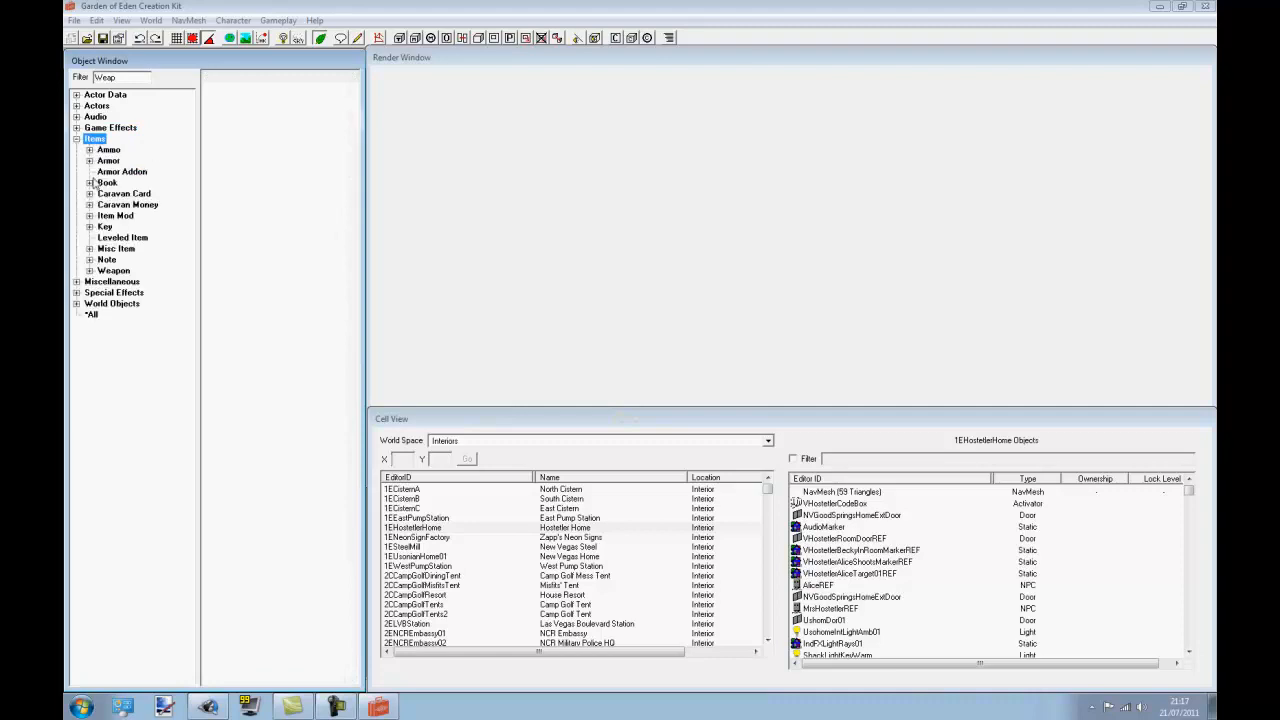
{"action": "left_click", "coordinate": [118, 271]}
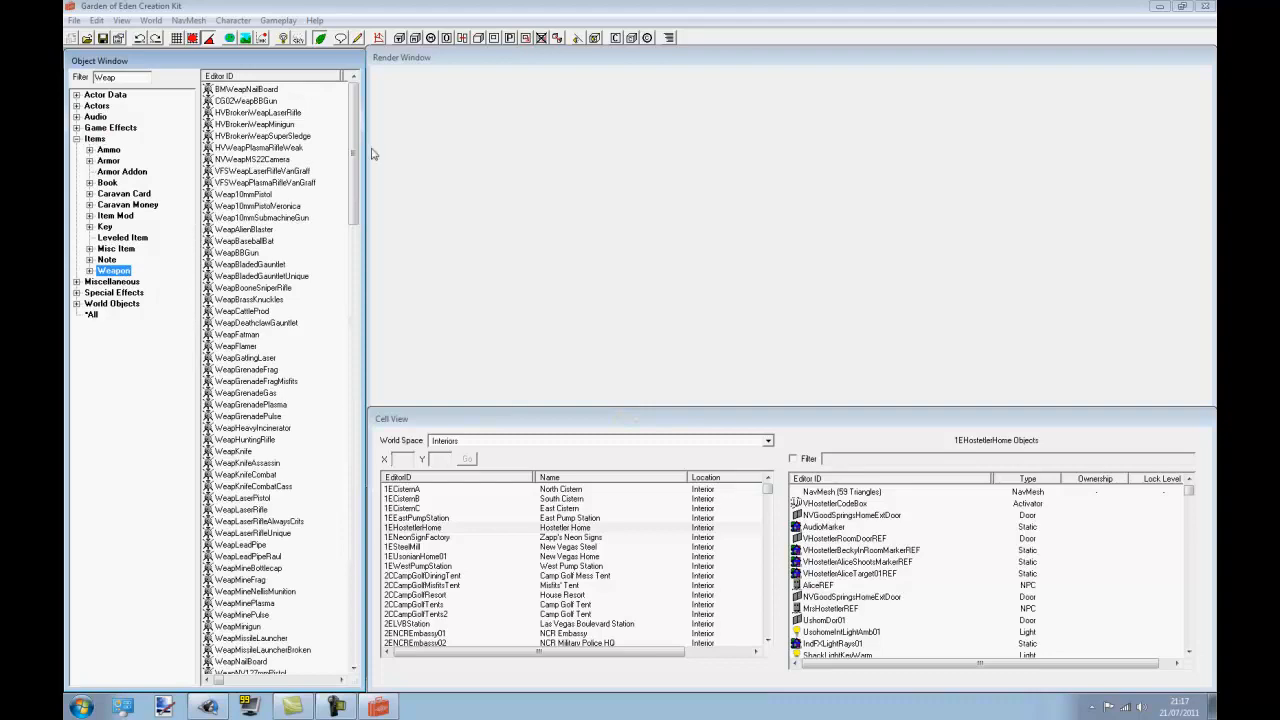
- Look through the filtered weapon list, view the properties of Weap10mmPistol and close them
{"action": "left_click_drag", "start_coordinate": [356, 190], "coordinate": [300, 361]}
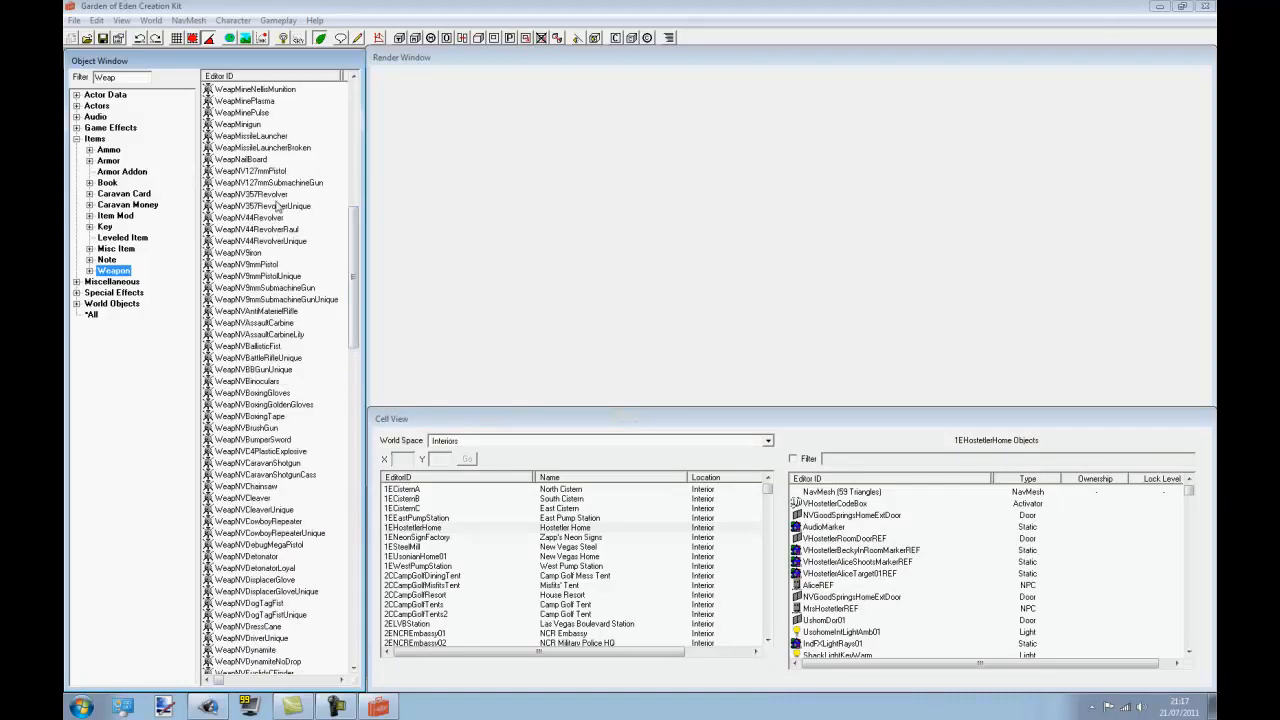
{"action": "left_click_drag", "start_coordinate": [349, 274], "coordinate": [436, 632]}
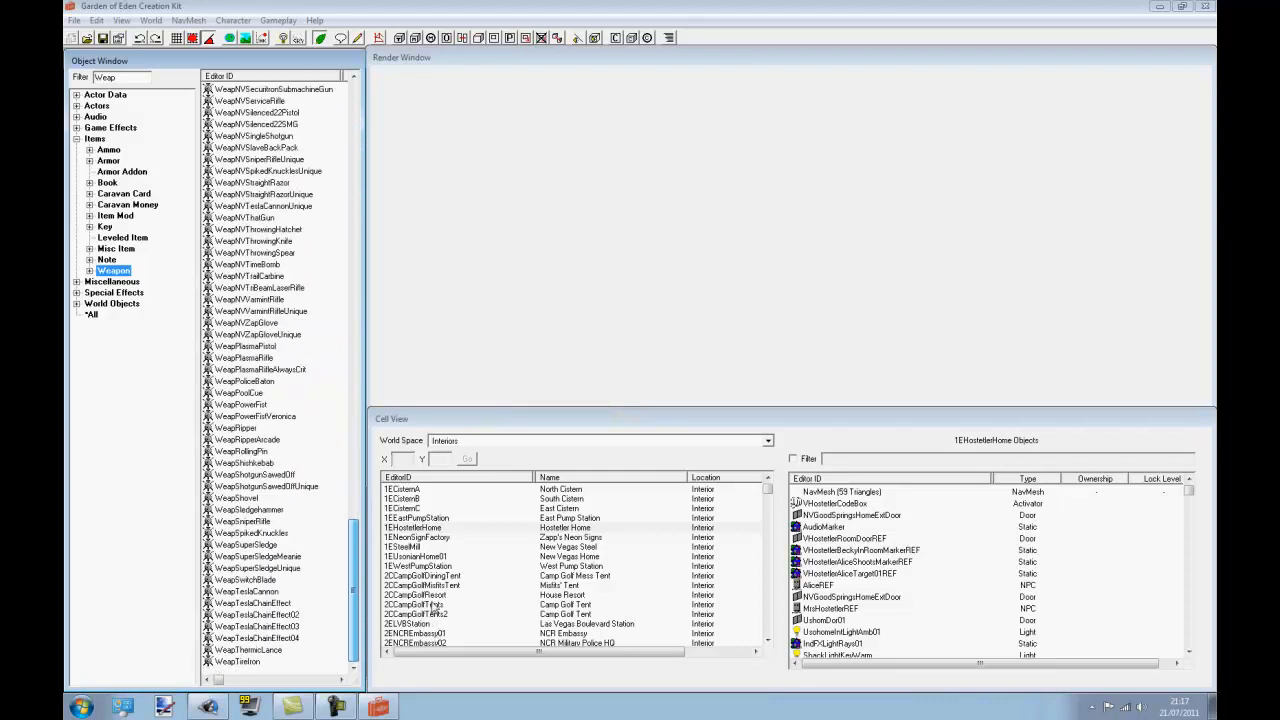
{"action": "scroll", "coordinate": [430, 600], "scroll_direction": "up", "scroll_amount": 8}
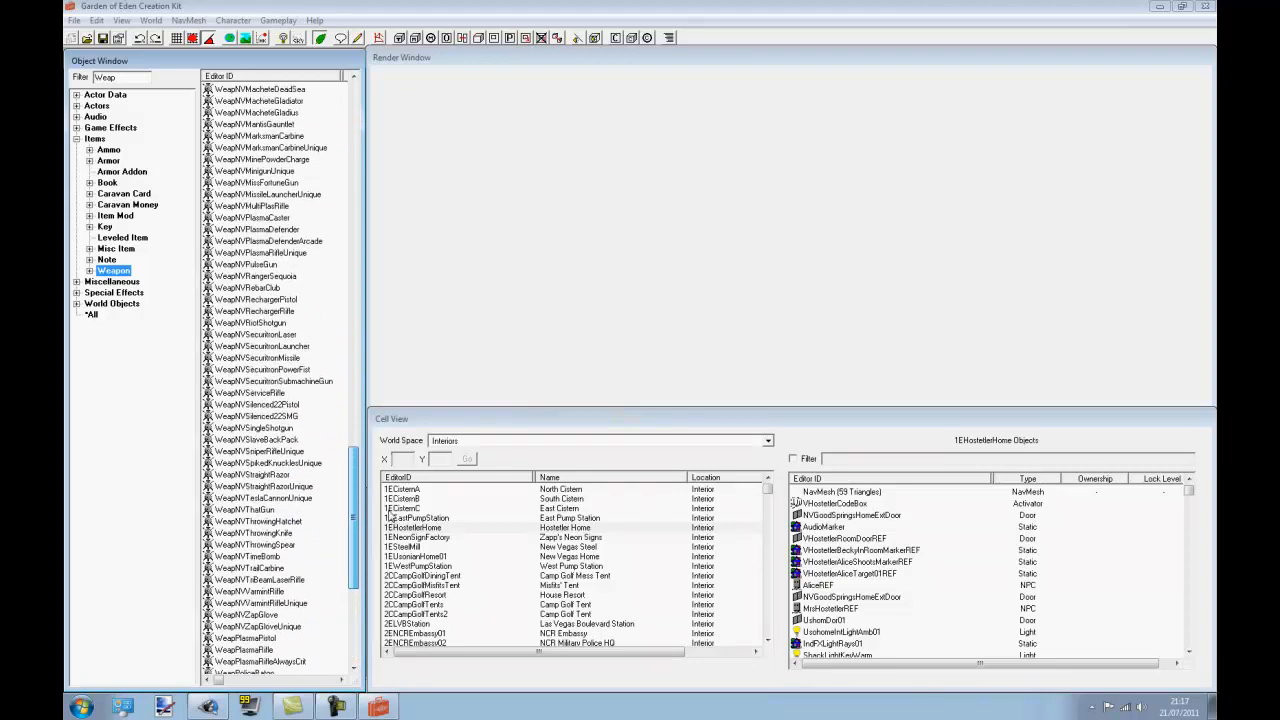
{"action": "scroll", "coordinate": [255, 270], "scroll_direction": "up", "scroll_amount": 20}
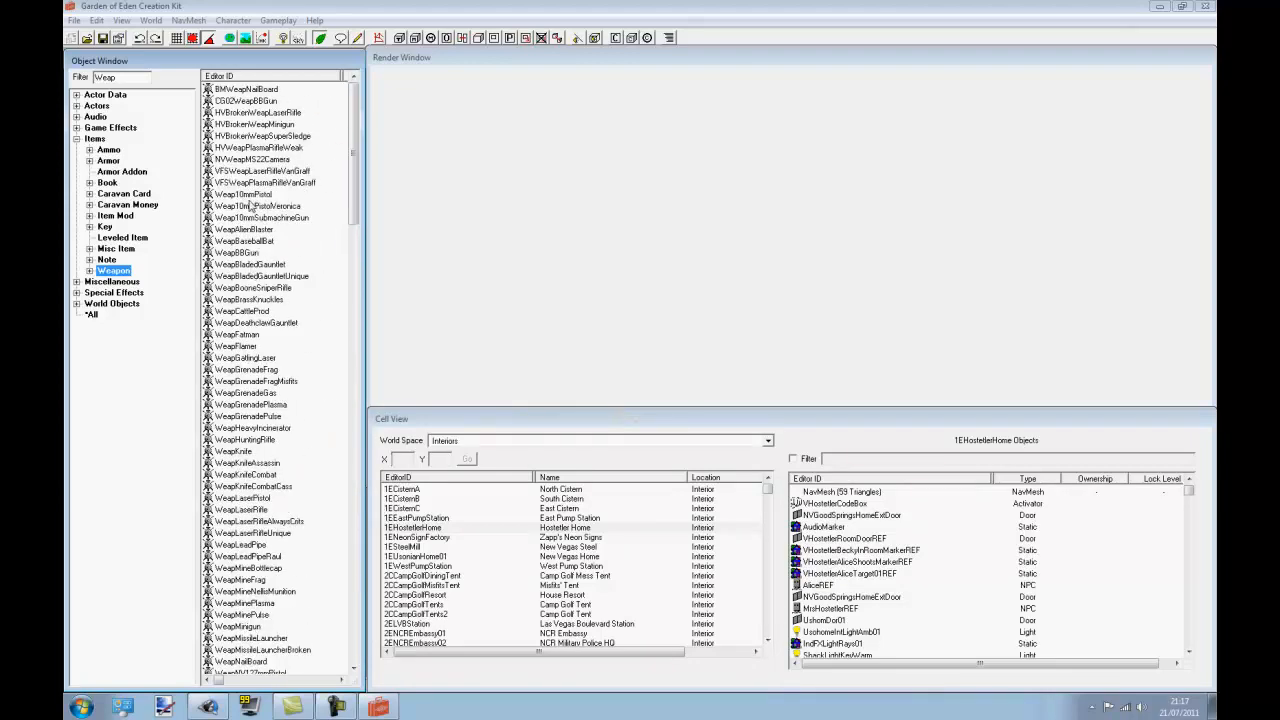
{"action": "double_click", "coordinate": [252, 206]}
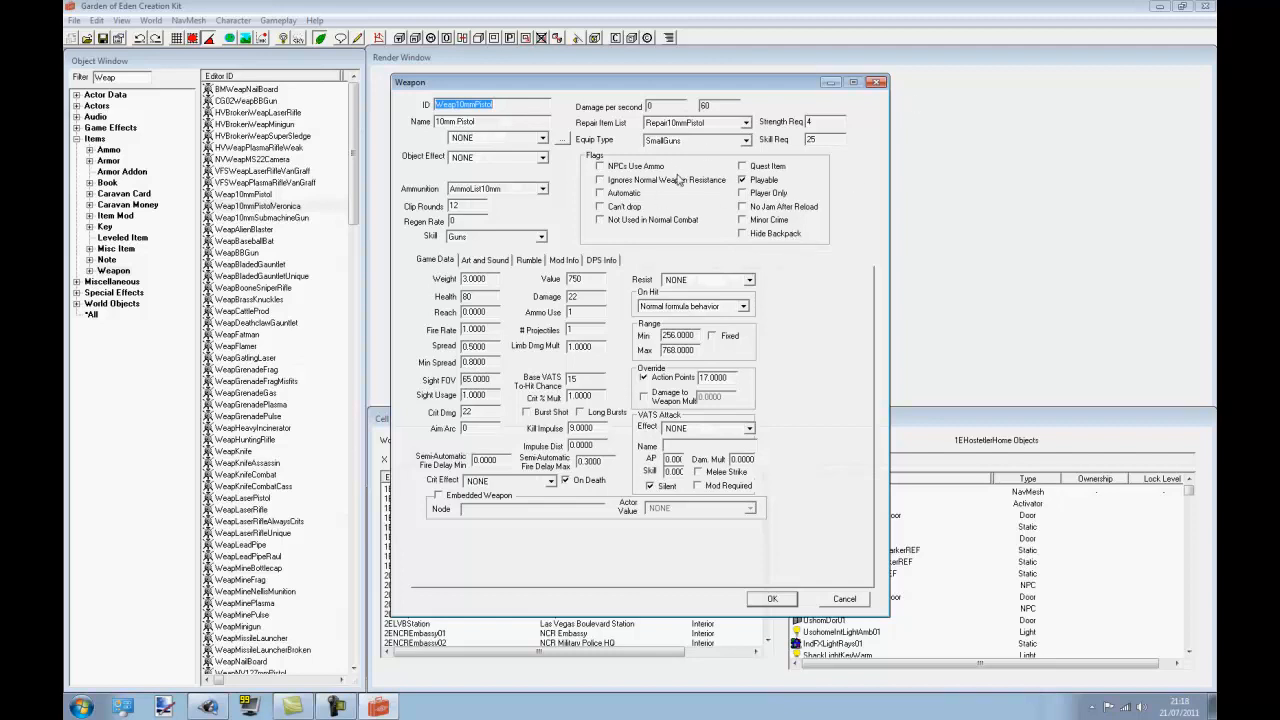
{"action": "left_click", "coordinate": [880, 84]}
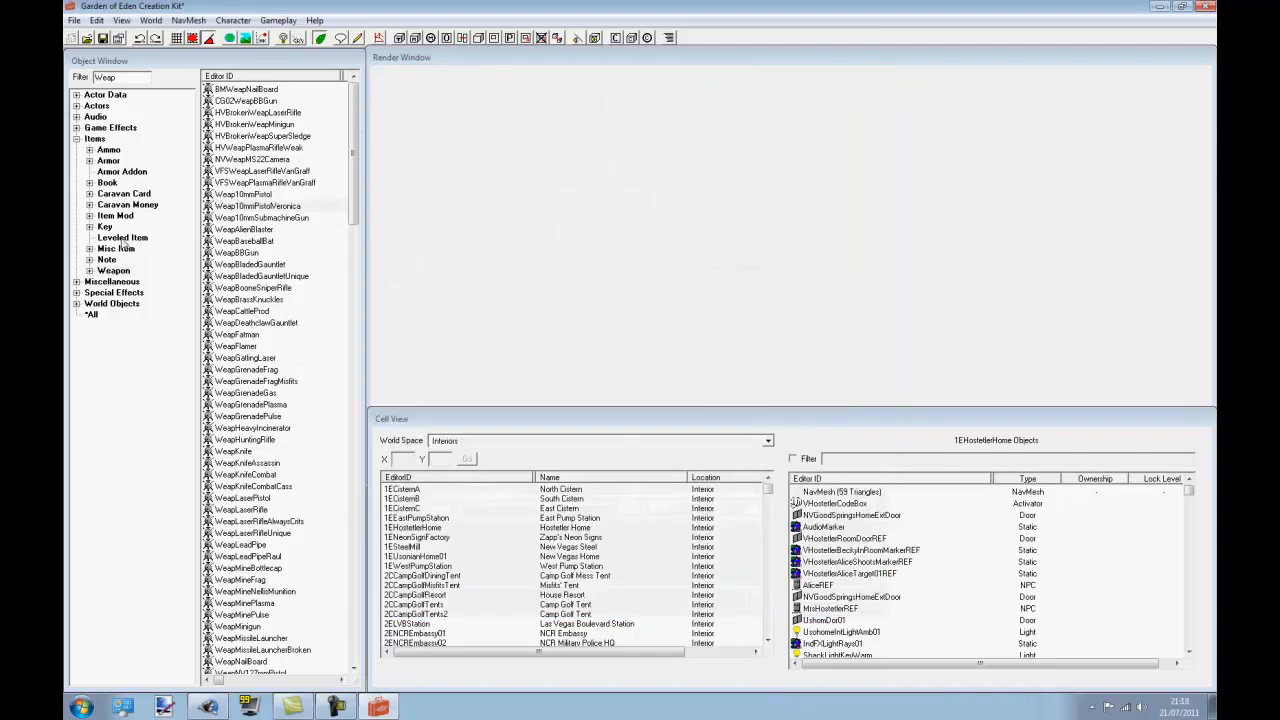
- Open Weap10mmPistol and set its ID to Weap10mmPistolCustom and its name to 10mm Pistol Custom Edition
{"action": "double_click", "coordinate": [251, 196]}
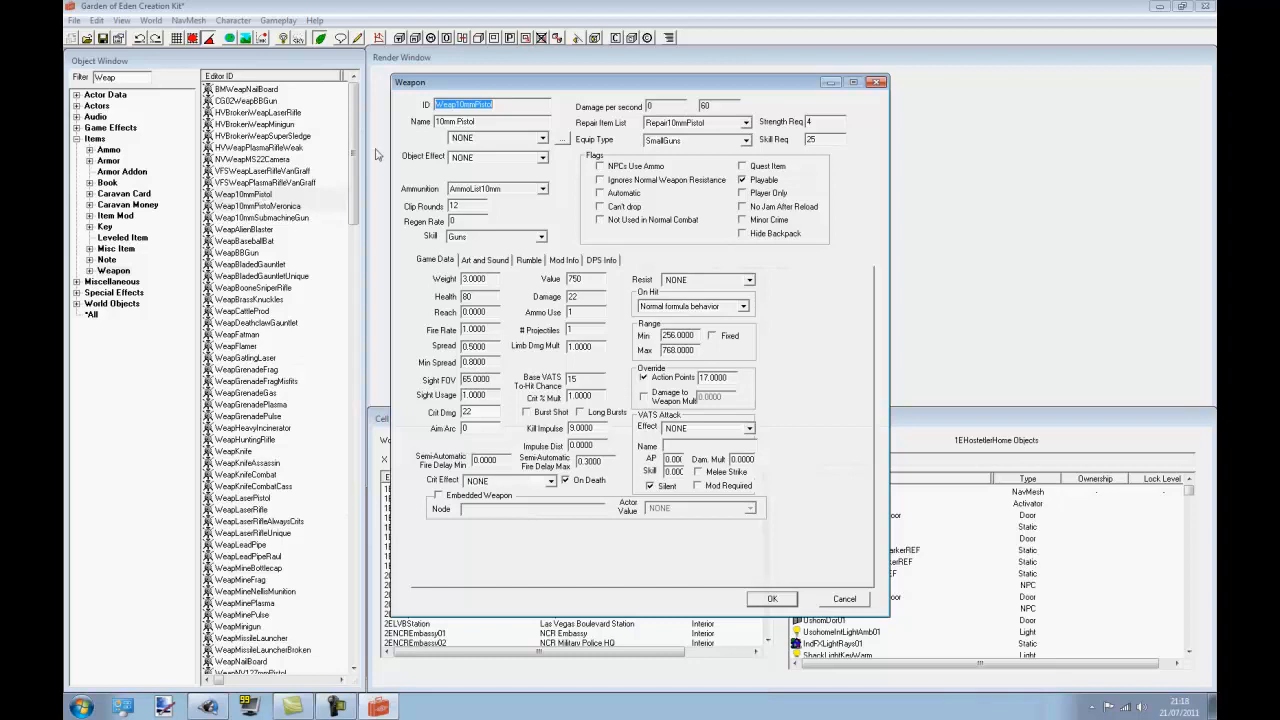
{"action": "left_click", "coordinate": [524, 104]}
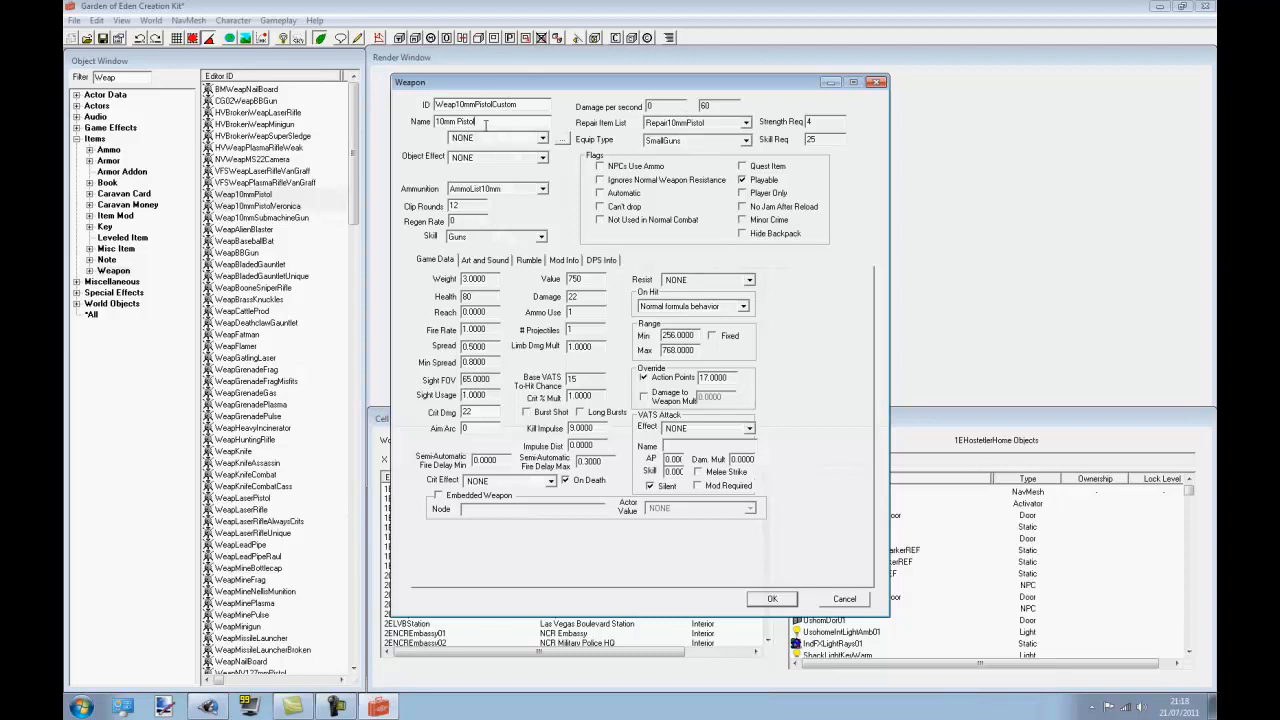
{"action": "left_click_drag", "start_coordinate": [485, 124], "coordinate": [405, 140]}
{"action": "key", "text": "Right"}
{"action": "left_click", "coordinate": [529, 121]}
- Look through the script, Ammunition and Object Effect choices available for the weapon
{"action": "left_click", "coordinate": [537, 139]}
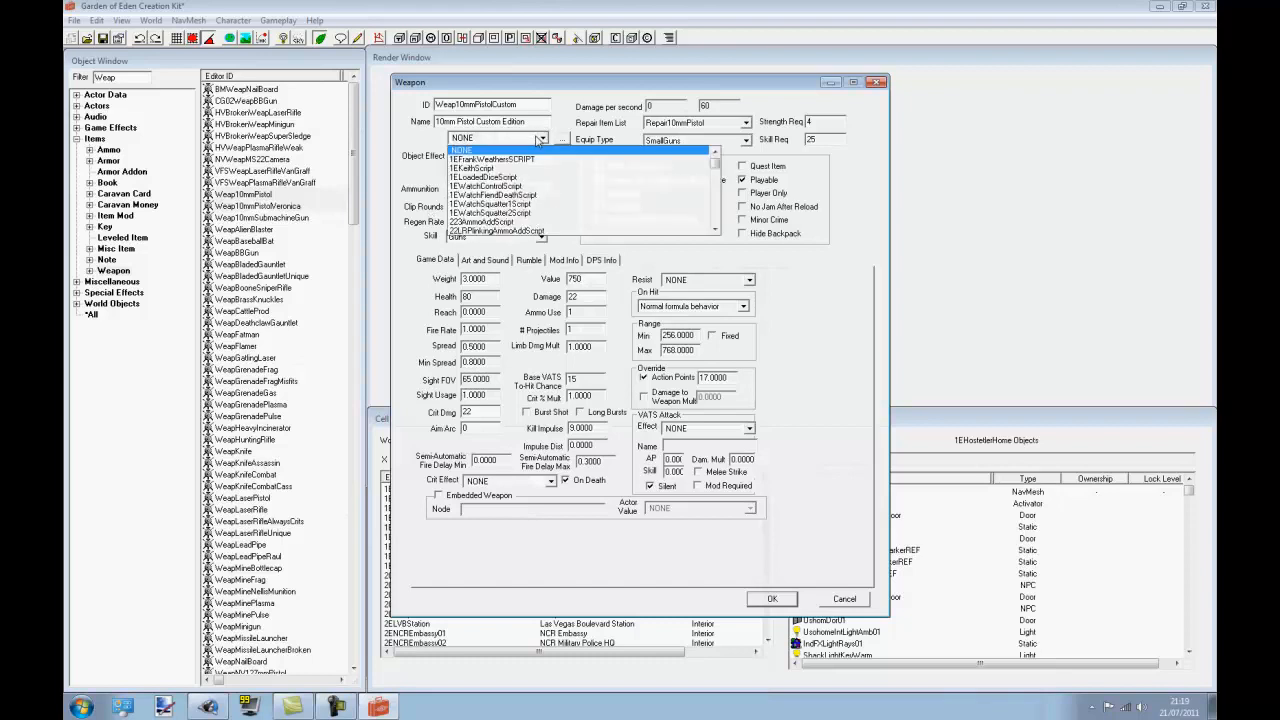
{"action": "left_click", "coordinate": [532, 151]}
{"action": "left_click", "coordinate": [543, 189]}
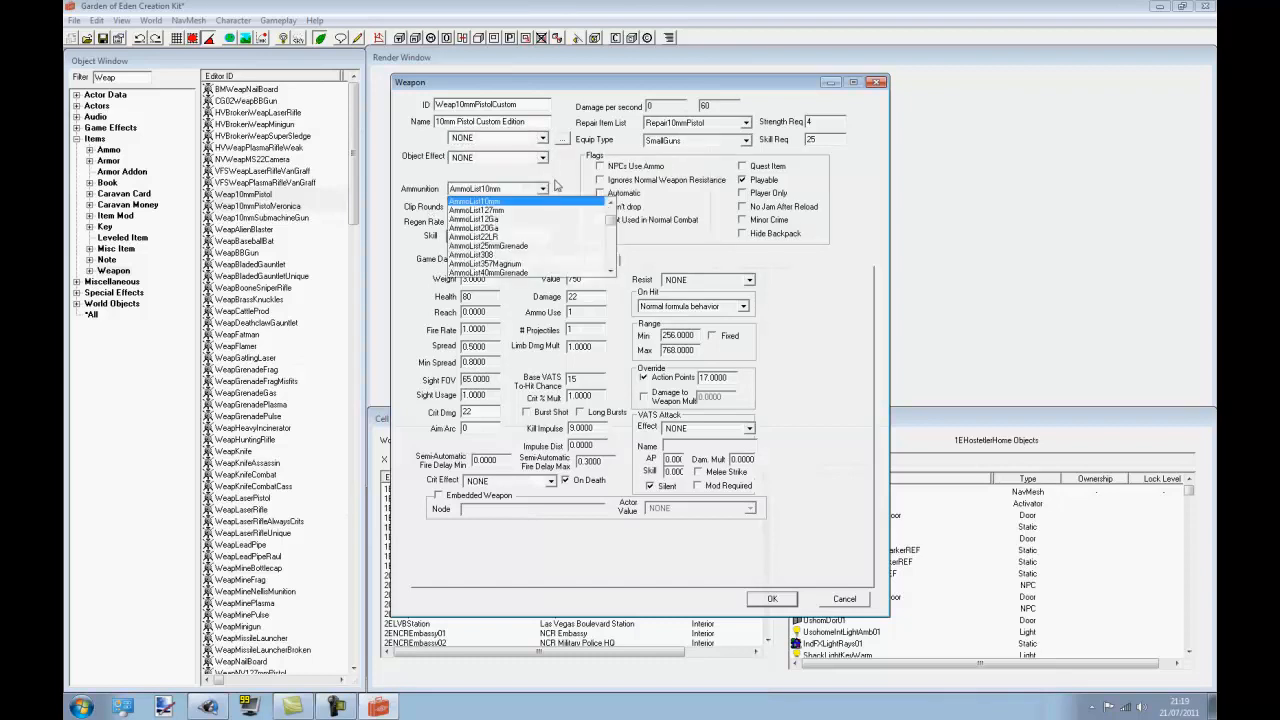
{"action": "left_click", "coordinate": [556, 184]}
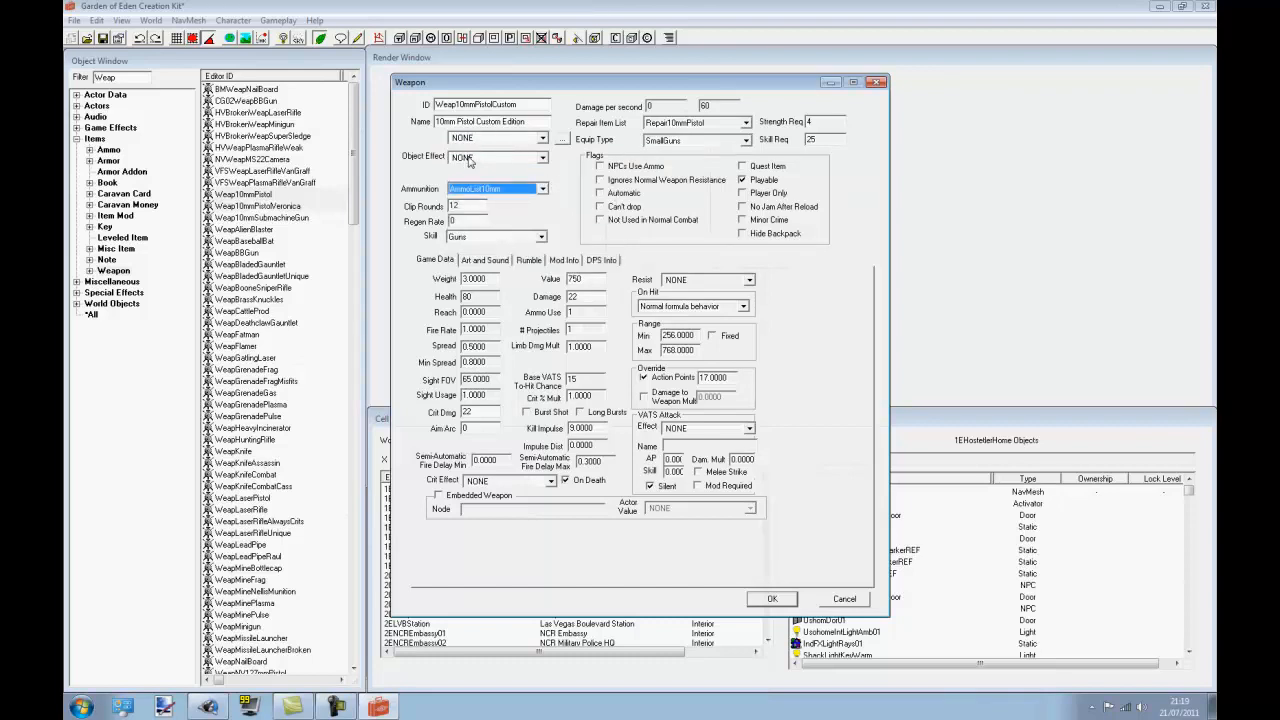
{"action": "left_click", "coordinate": [541, 159]}
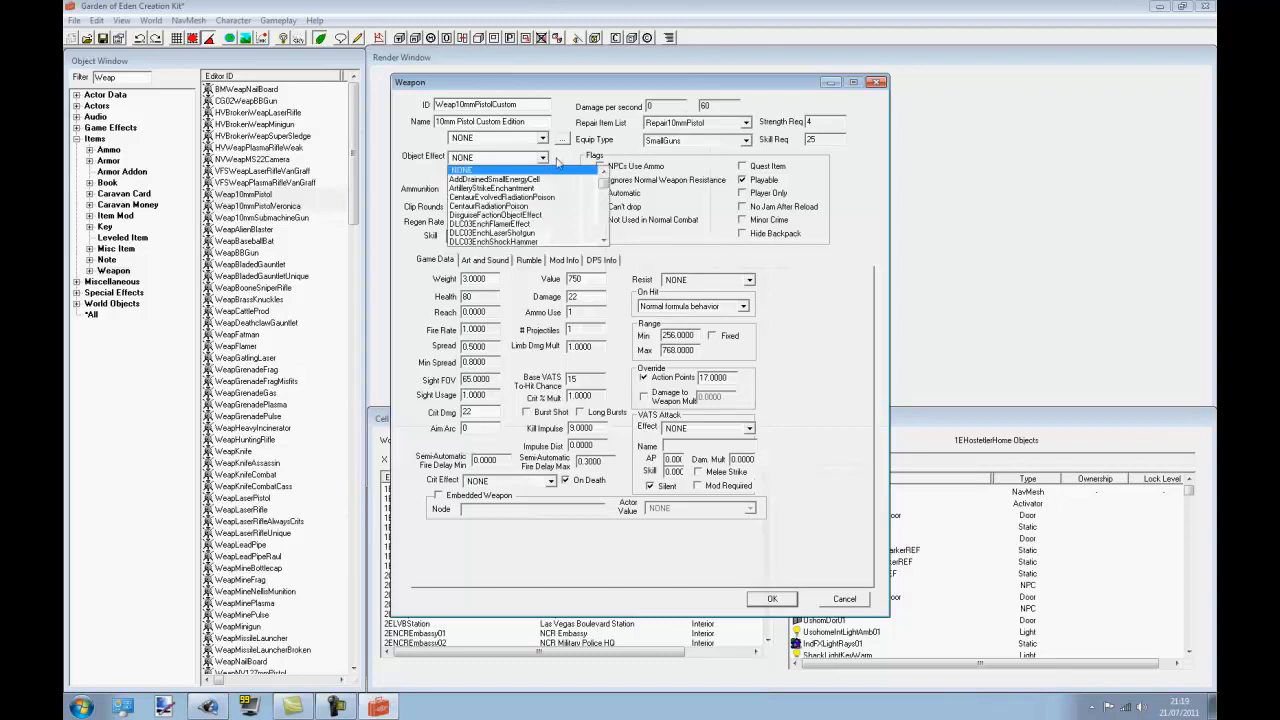
{"action": "left_click", "coordinate": [558, 162]}
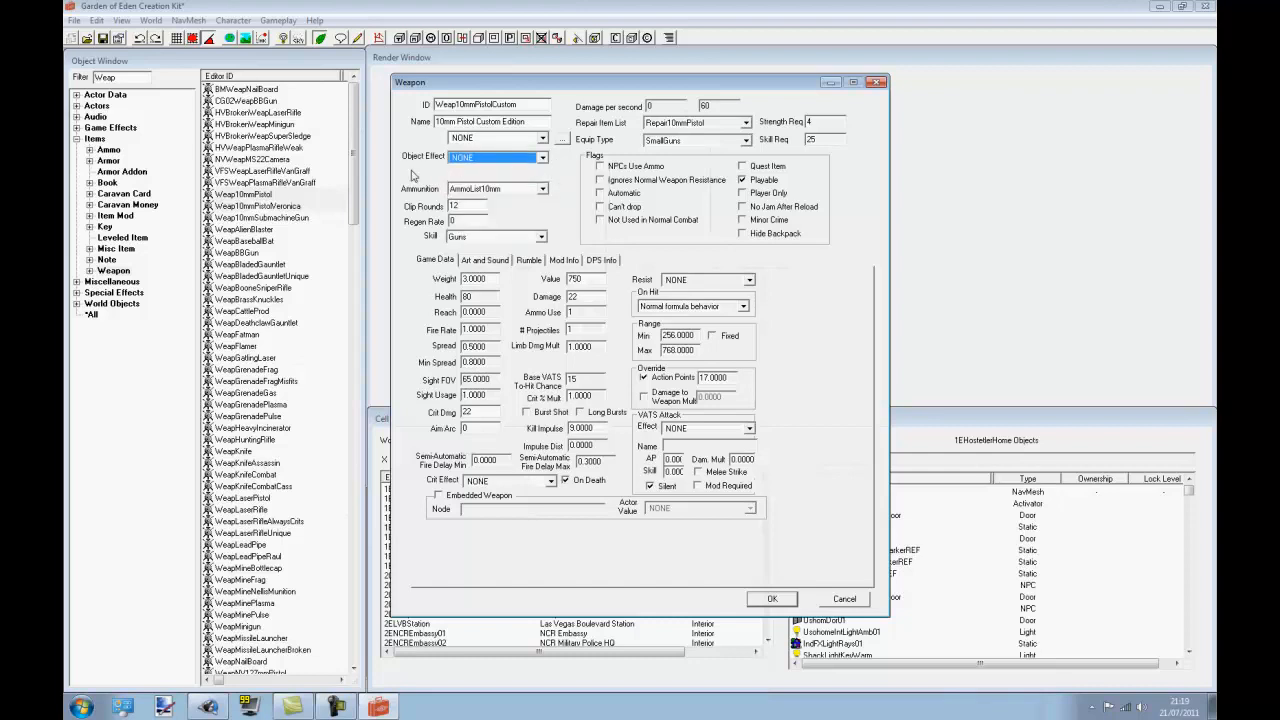
- View the Object Effect entries under Game Effects, clear the object filter and collapse the category
{"action": "left_click", "coordinate": [77, 127]}
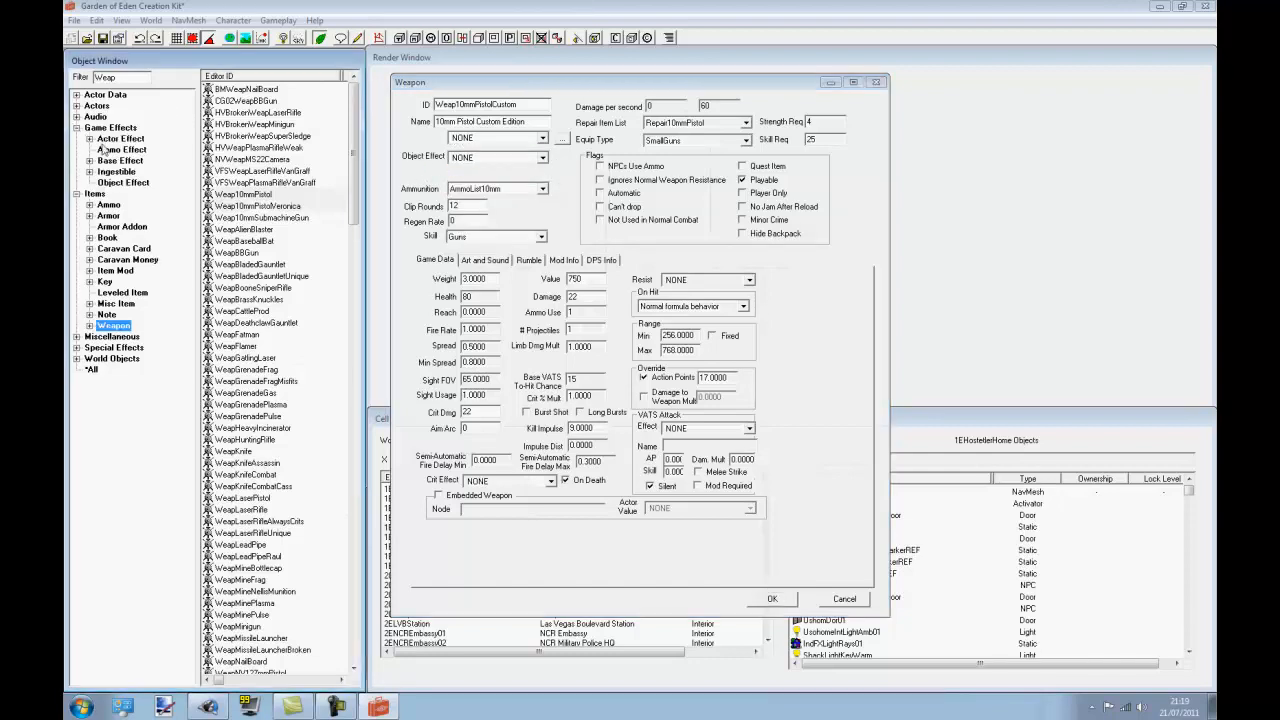
{"action": "left_click", "coordinate": [121, 183]}
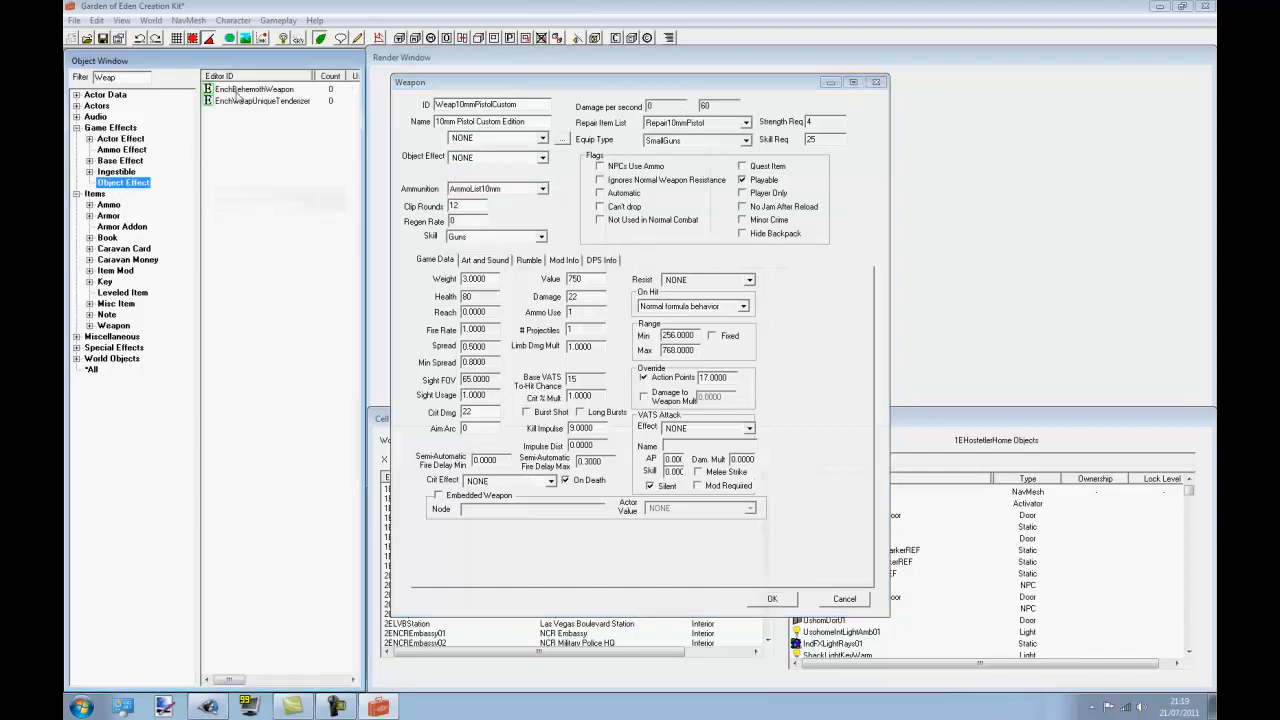
{"action": "left_click", "coordinate": [125, 77]}
{"action": "double_click", "coordinate": [110, 77]}
{"action": "key", "text": "BackSpace"}
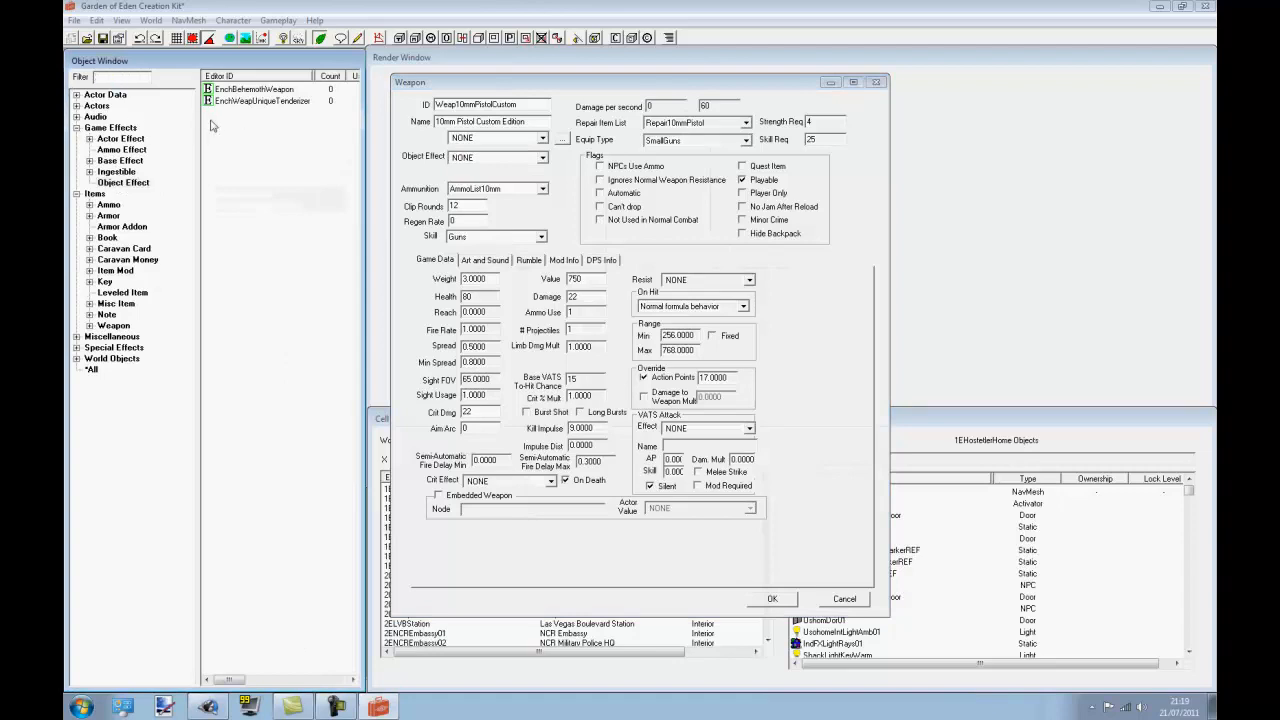
{"action": "left_click", "coordinate": [77, 127]}
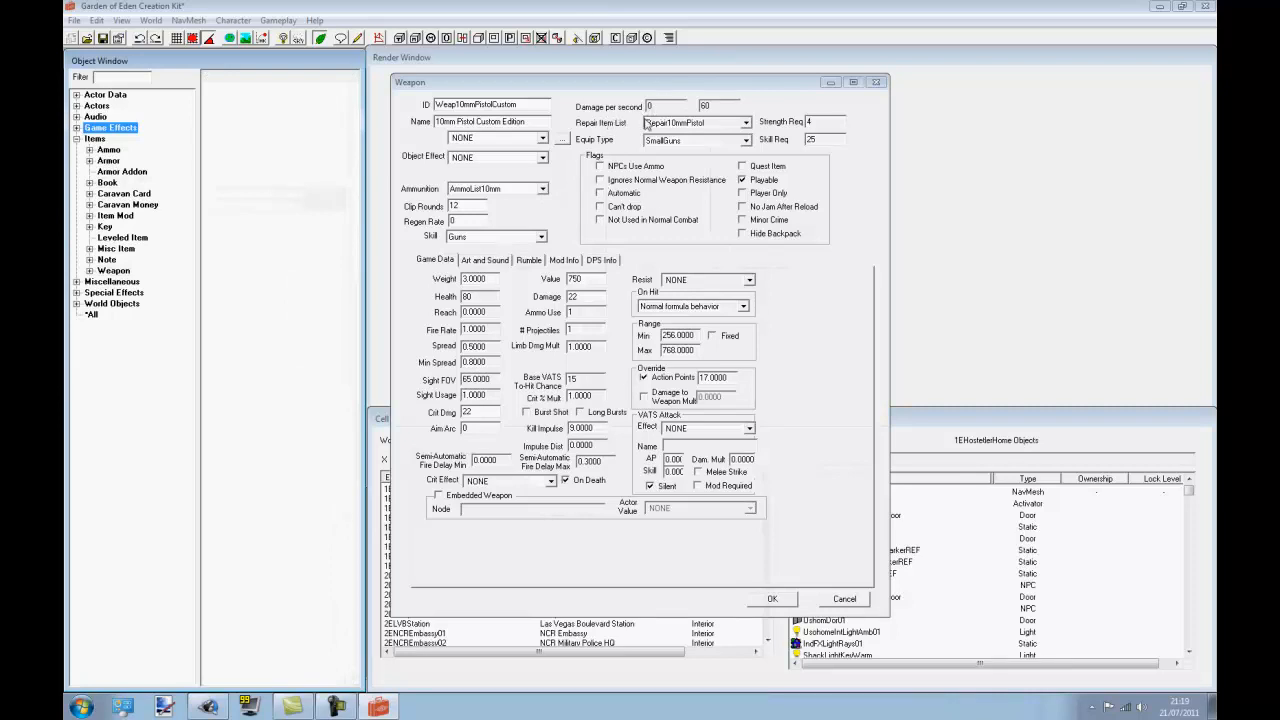
- Browse the weapon's ammunition lists and keep AmmoList10mm
{"action": "left_click", "coordinate": [712, 105]}
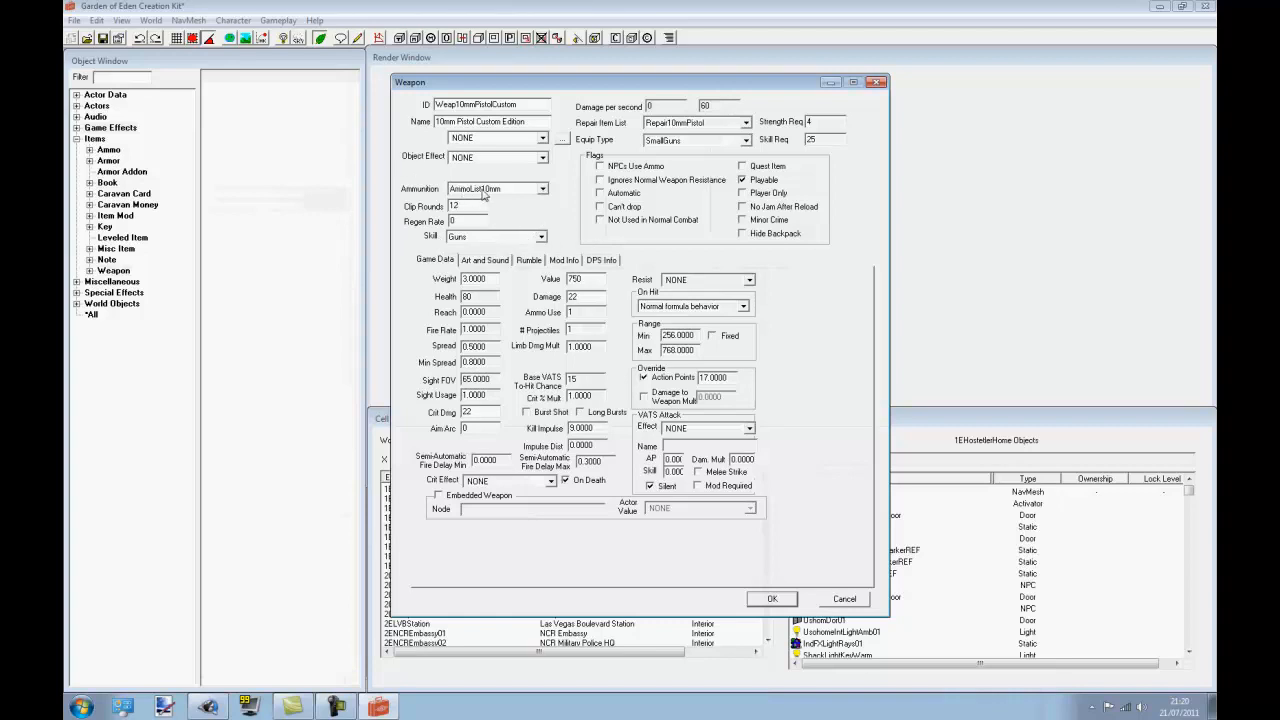
{"action": "left_click", "coordinate": [527, 188]}
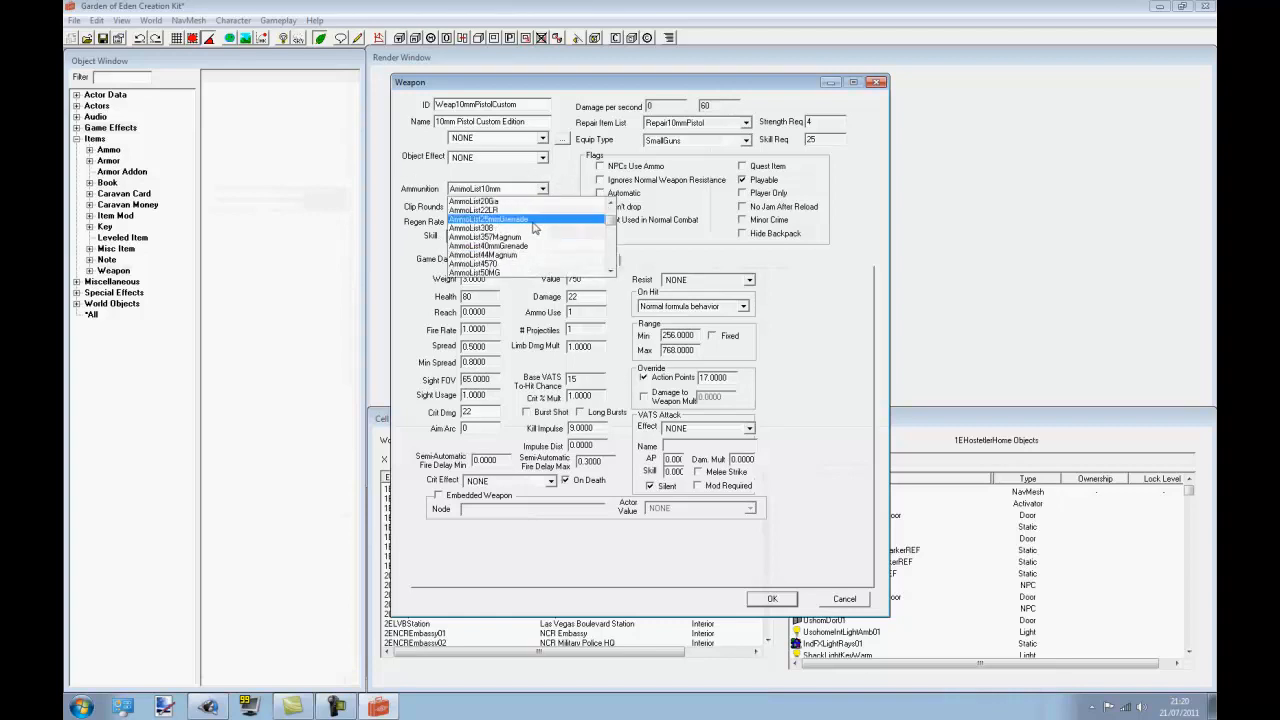
{"action": "scroll", "coordinate": [533, 228], "scroll_direction": "up", "scroll_amount": 3}
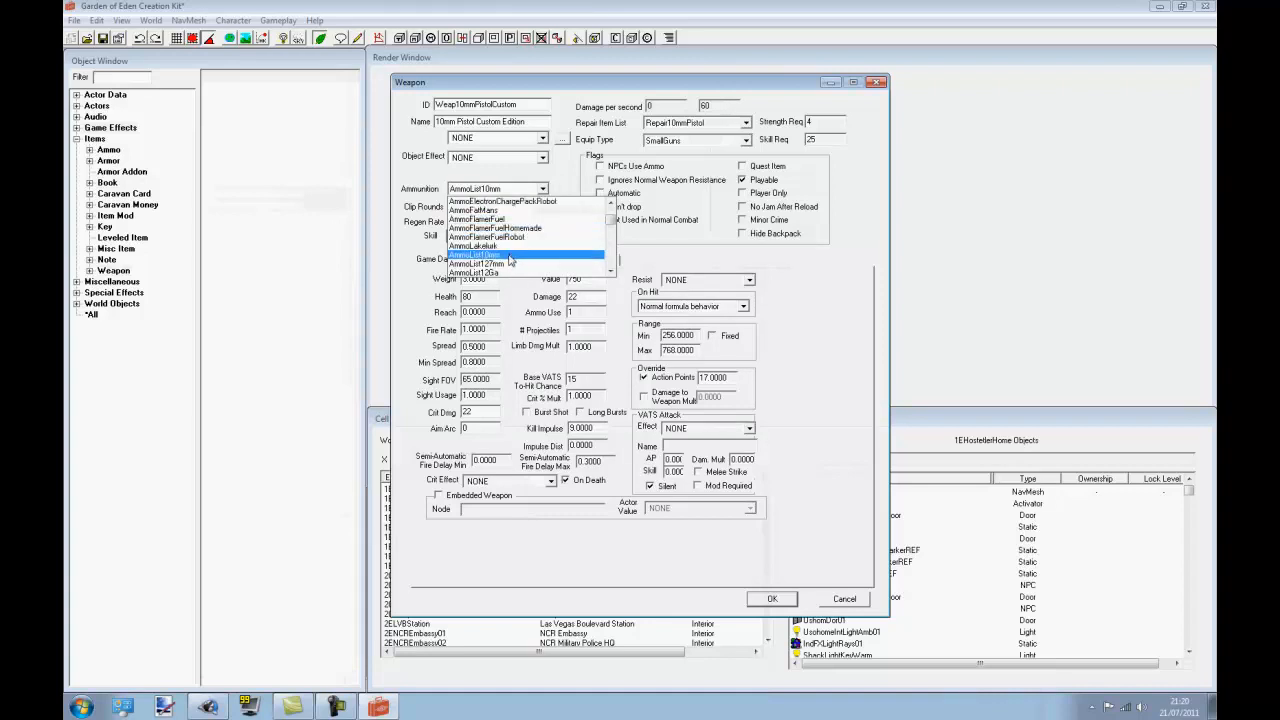
{"action": "left_click", "coordinate": [510, 256]}
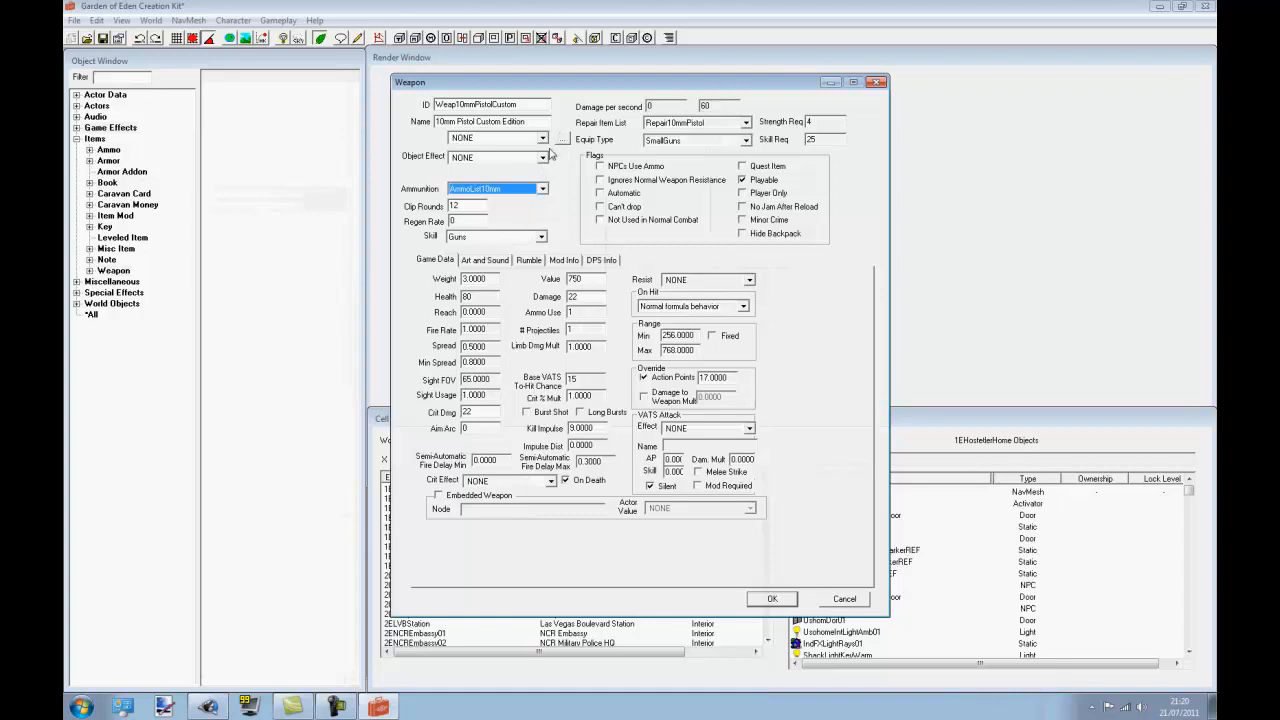
- Leave the weapon's Regen Rate blank and set Clip Rounds to 24
{"action": "left_click", "coordinate": [471, 220]}
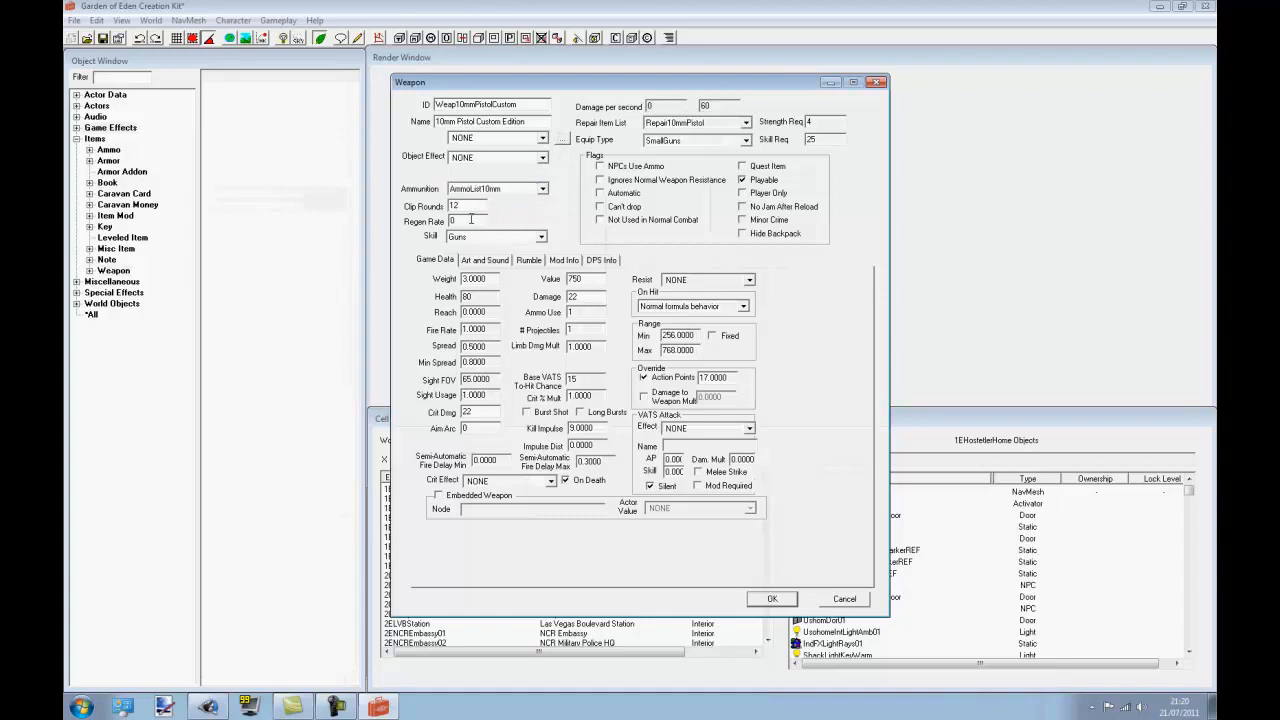
{"action": "type", "text": "2"}
{"action": "left_click_drag", "start_coordinate": [461, 226], "coordinate": [450, 232]}
{"action": "type", "text": "2"}
{"action": "type", "text": "1"}
{"action": "left_click", "coordinate": [473, 205]}
{"action": "key", "text": "BackSpace"}
{"action": "key", "text": "BackSpace"}
{"action": "left_click", "coordinate": [474, 206]}
- Look through the Skill and Repair Item List options, keeping Guns and Repair10mmPistol
{"action": "left_click", "coordinate": [481, 238]}
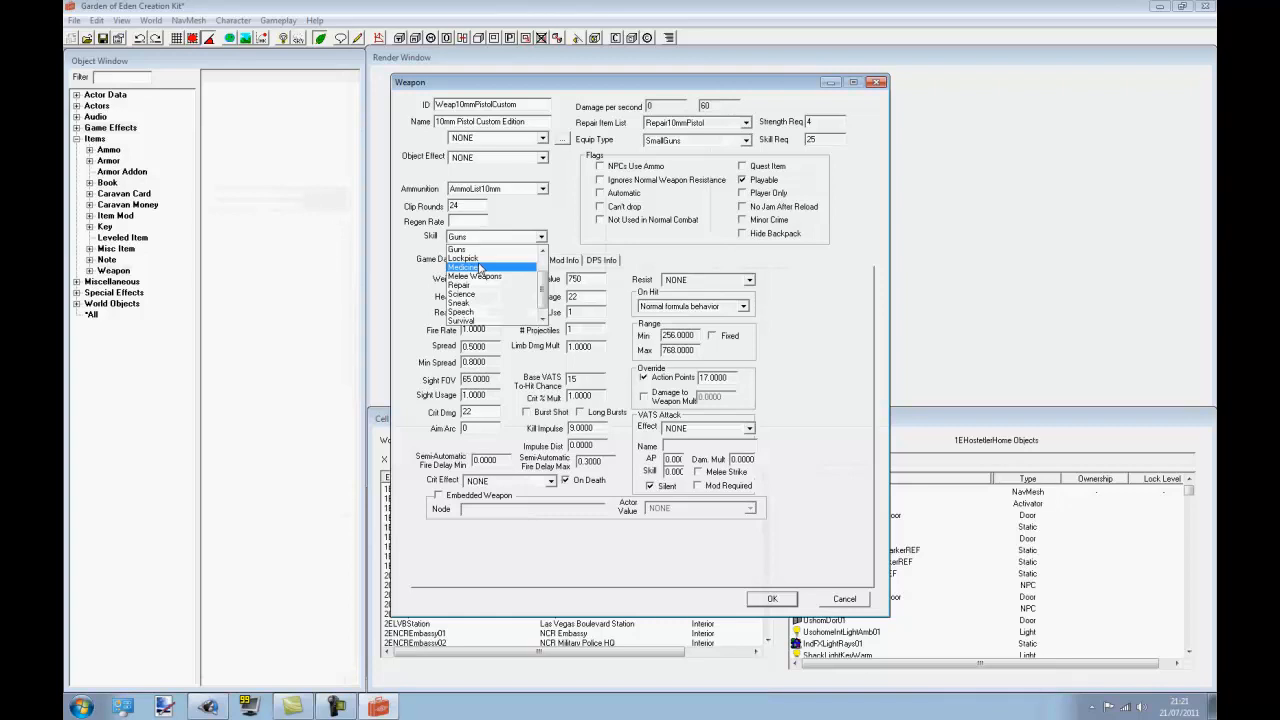
{"action": "left_click", "coordinate": [500, 249]}
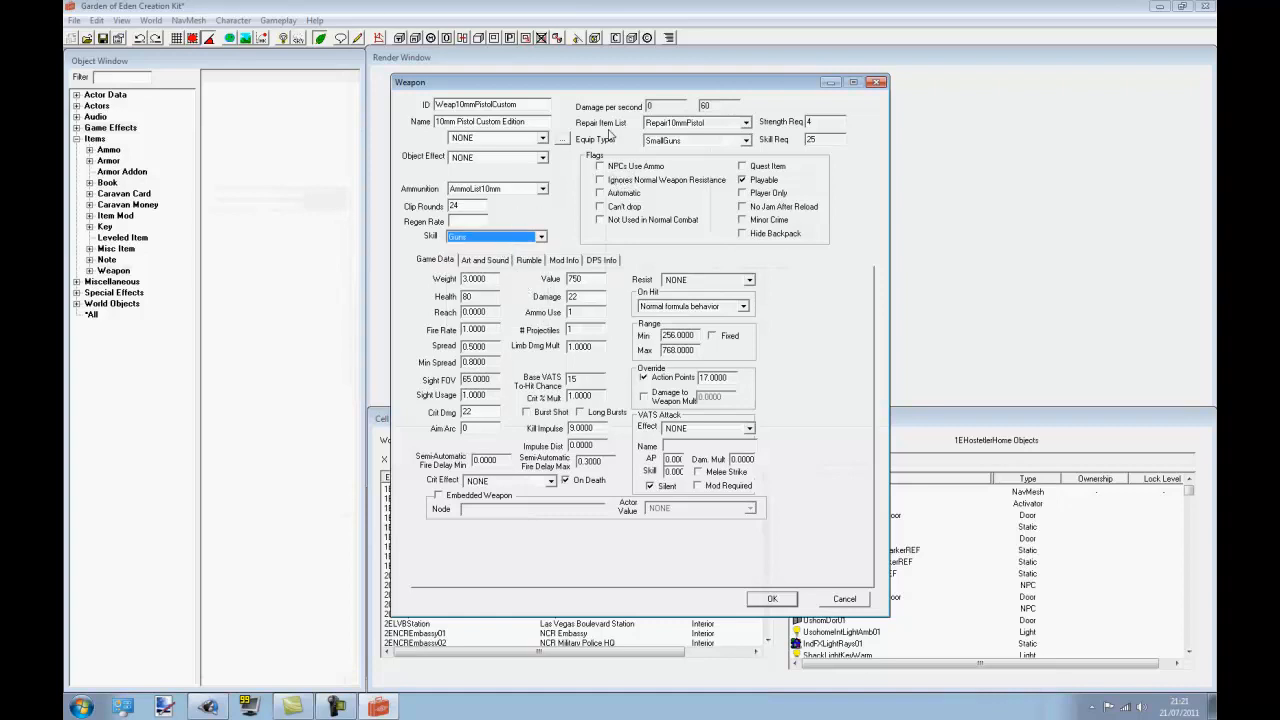
{"action": "left_click", "coordinate": [669, 124]}
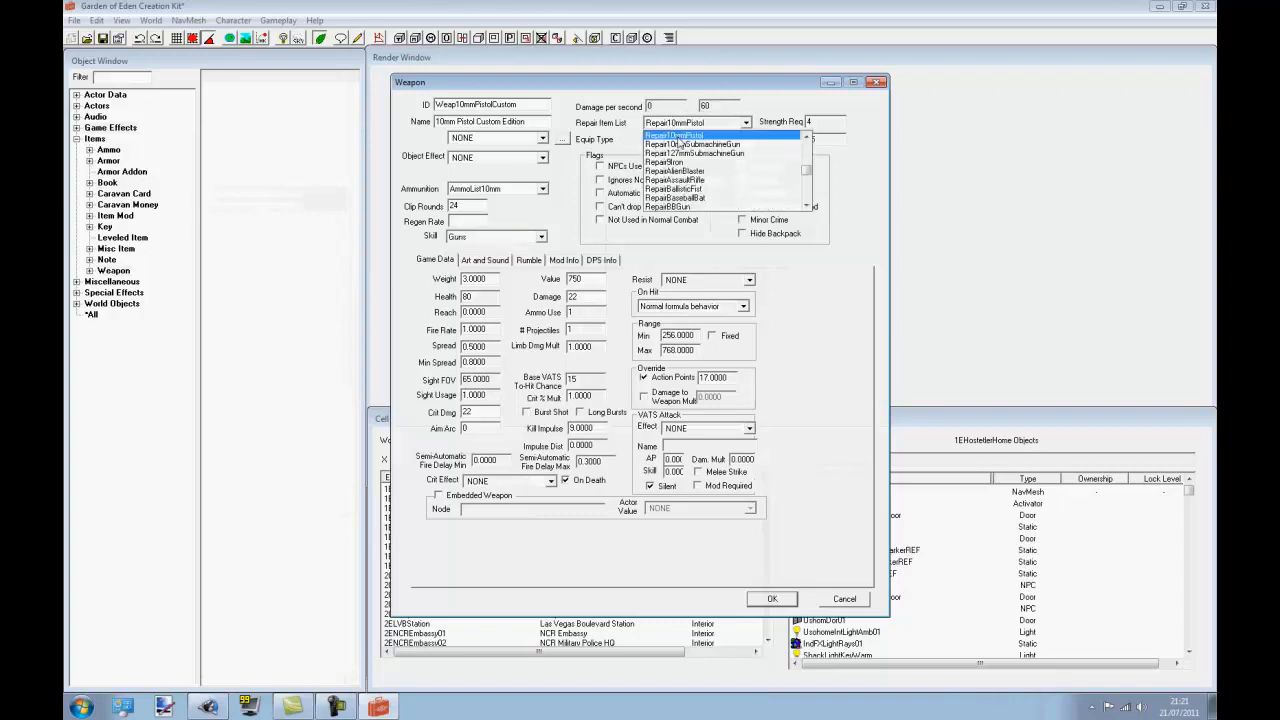
{"action": "left_click", "coordinate": [679, 138]}
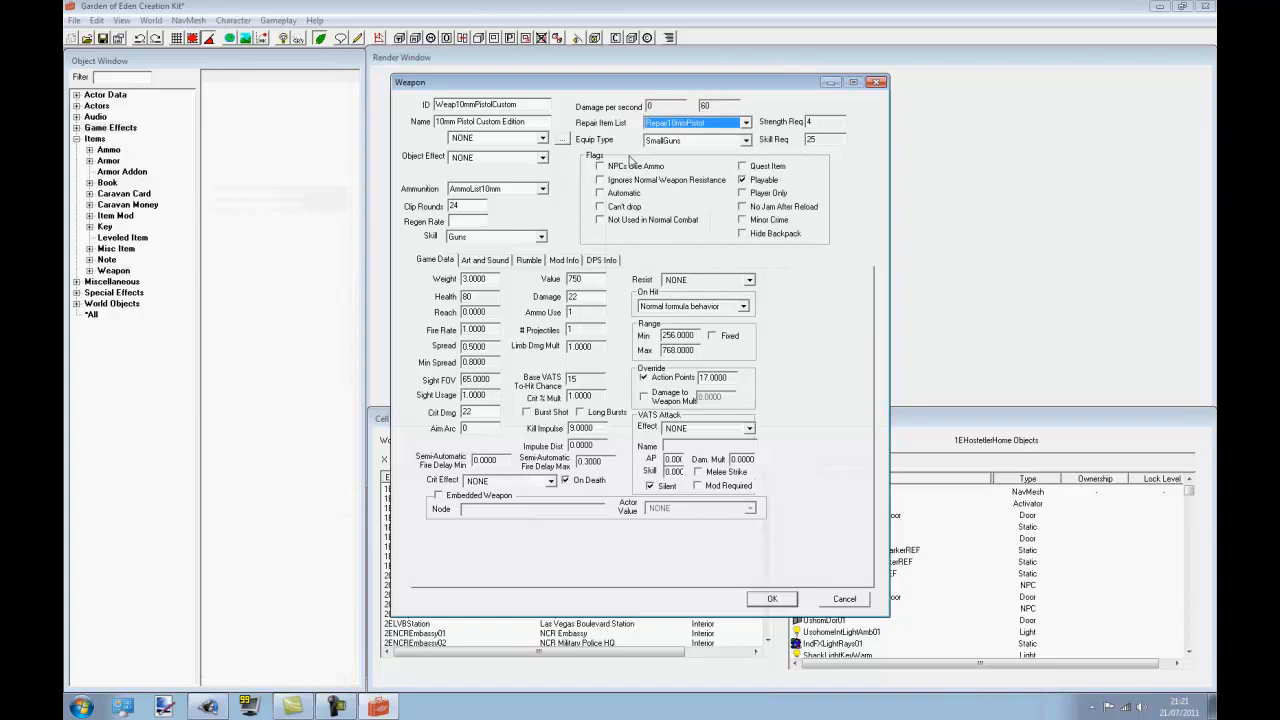
{"action": "left_click", "coordinate": [705, 126]}
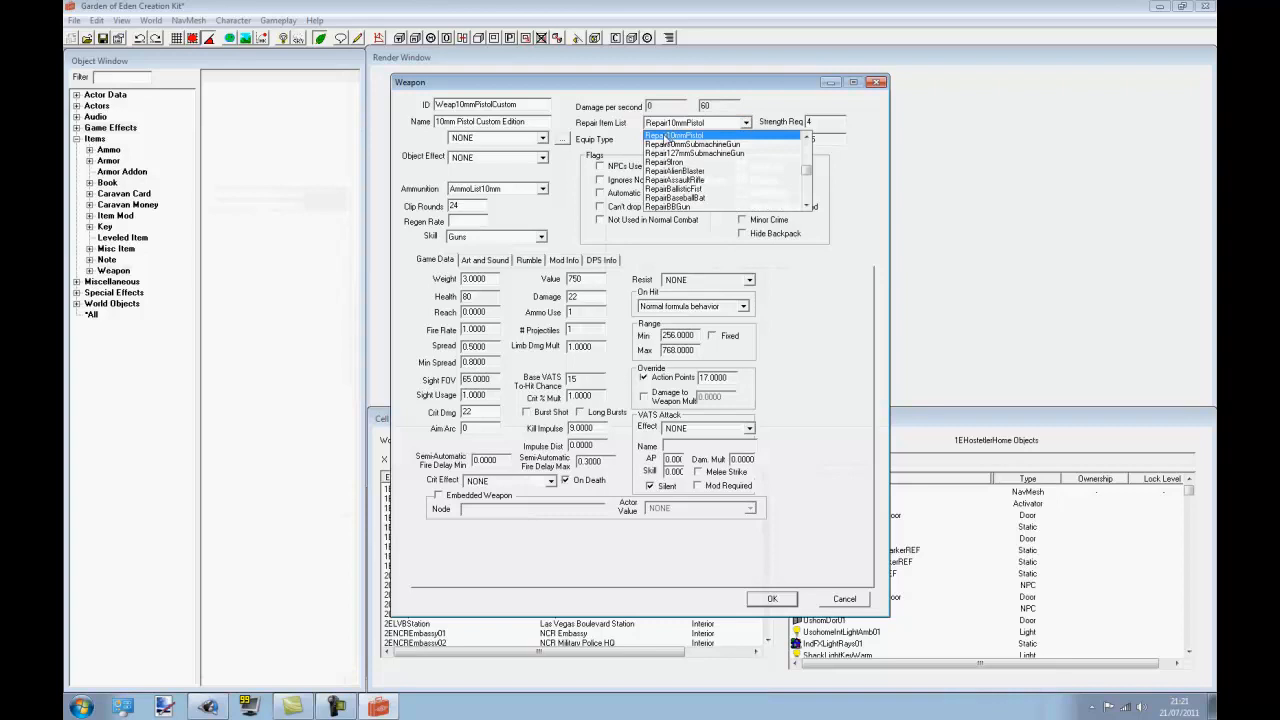
{"action": "scroll", "coordinate": [690, 160], "scroll_direction": "up", "scroll_amount": 1}
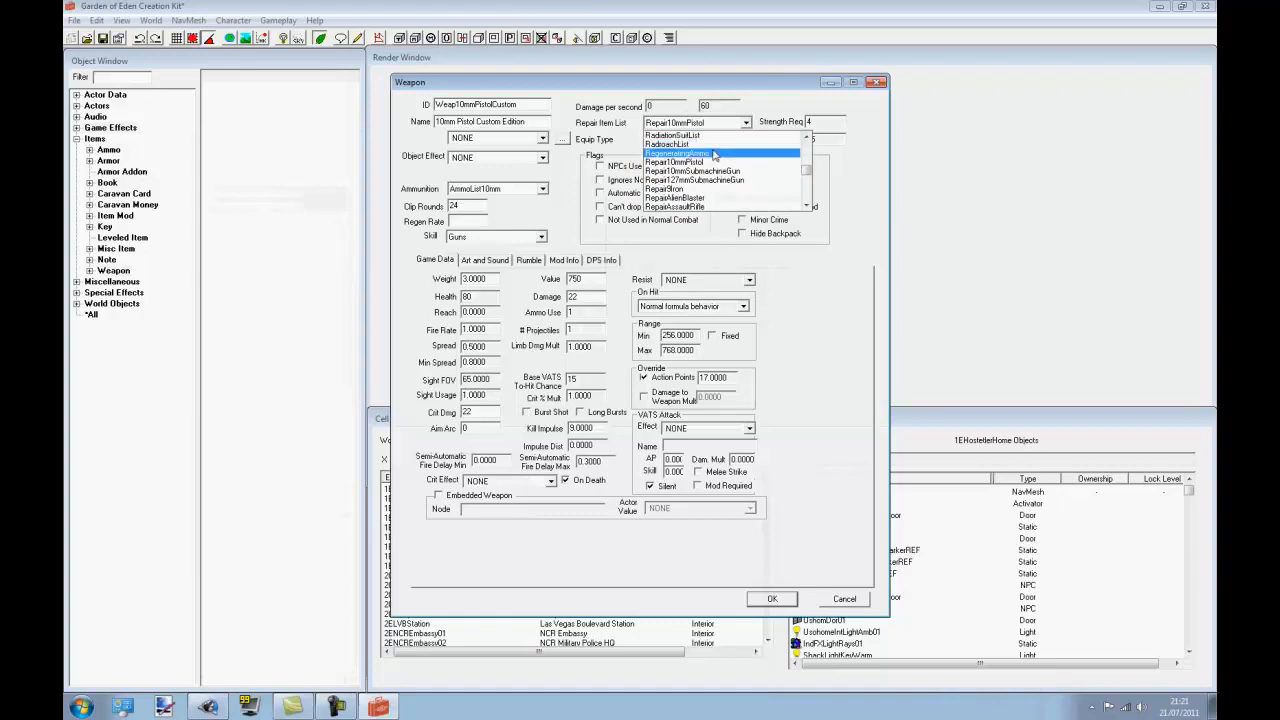
{"action": "left_click", "coordinate": [712, 163]}
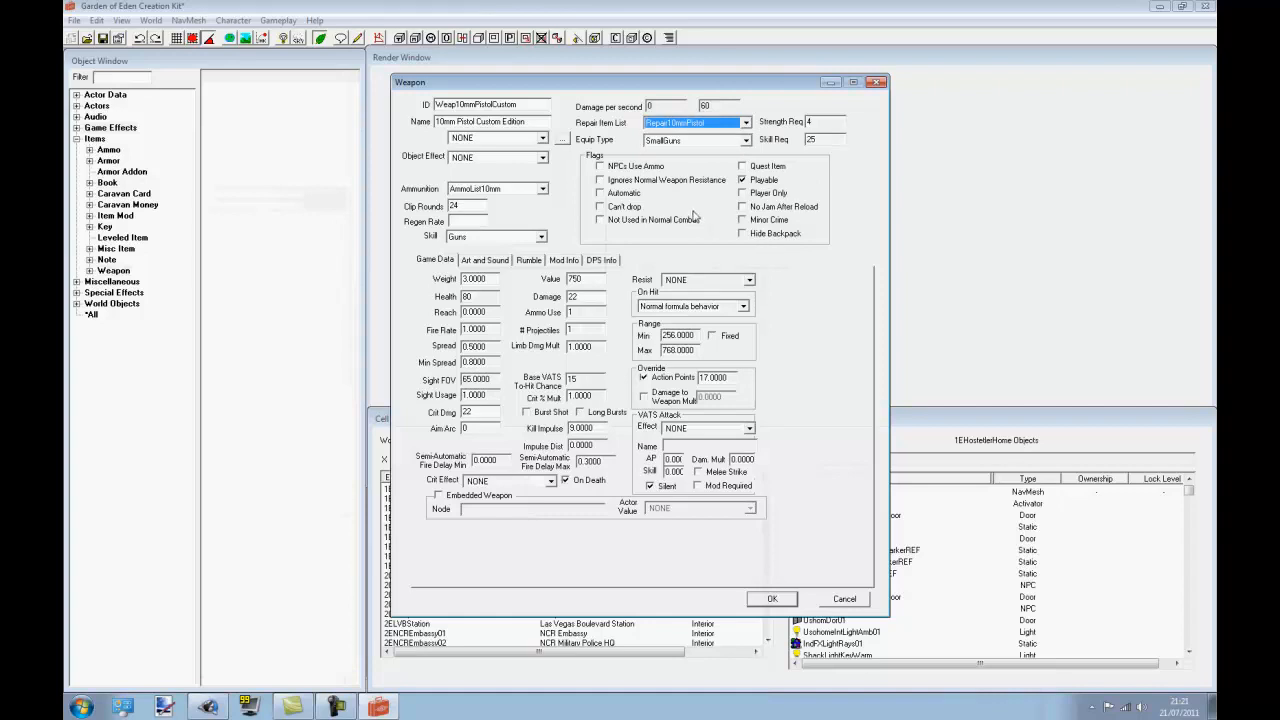
{"action": "left_click", "coordinate": [735, 123]}
{"action": "scroll", "coordinate": [751, 190], "scroll_direction": "down", "scroll_amount": 10}
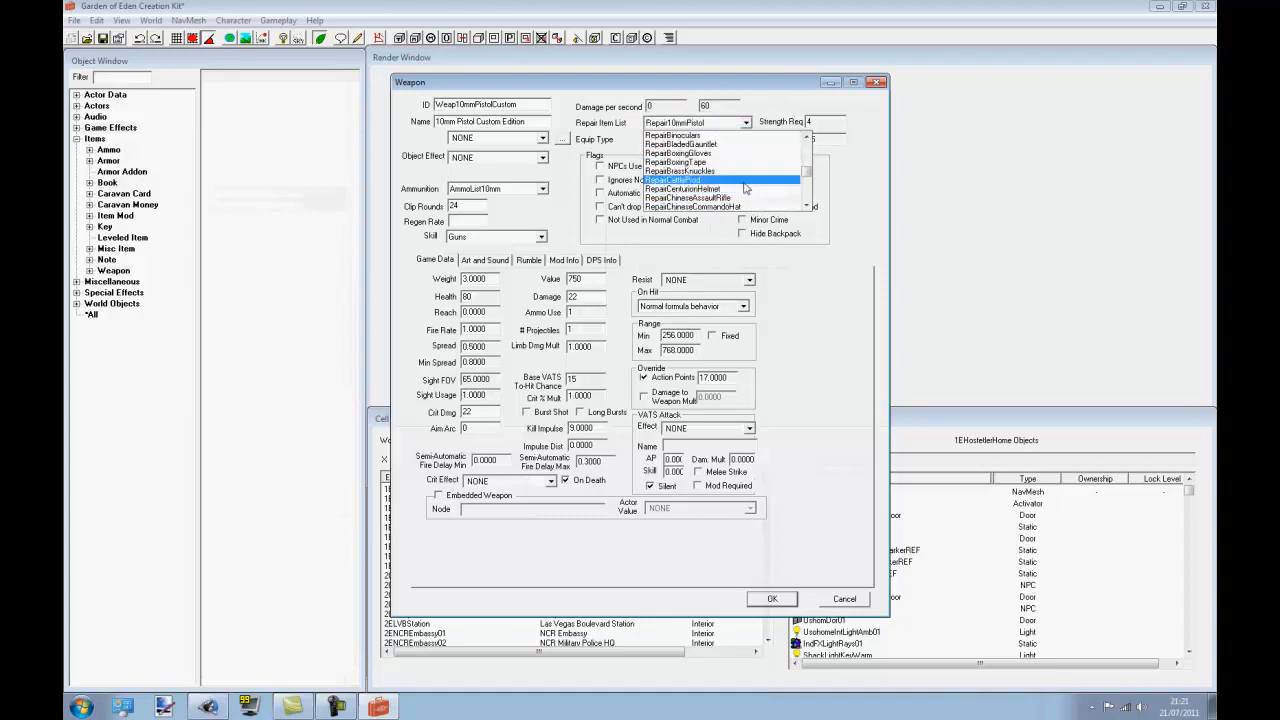
{"action": "left_click", "coordinate": [853, 230]}
- Set the weapon's Strength Req to 1 and Skill Req to 15
{"action": "left_click", "coordinate": [839, 122]}
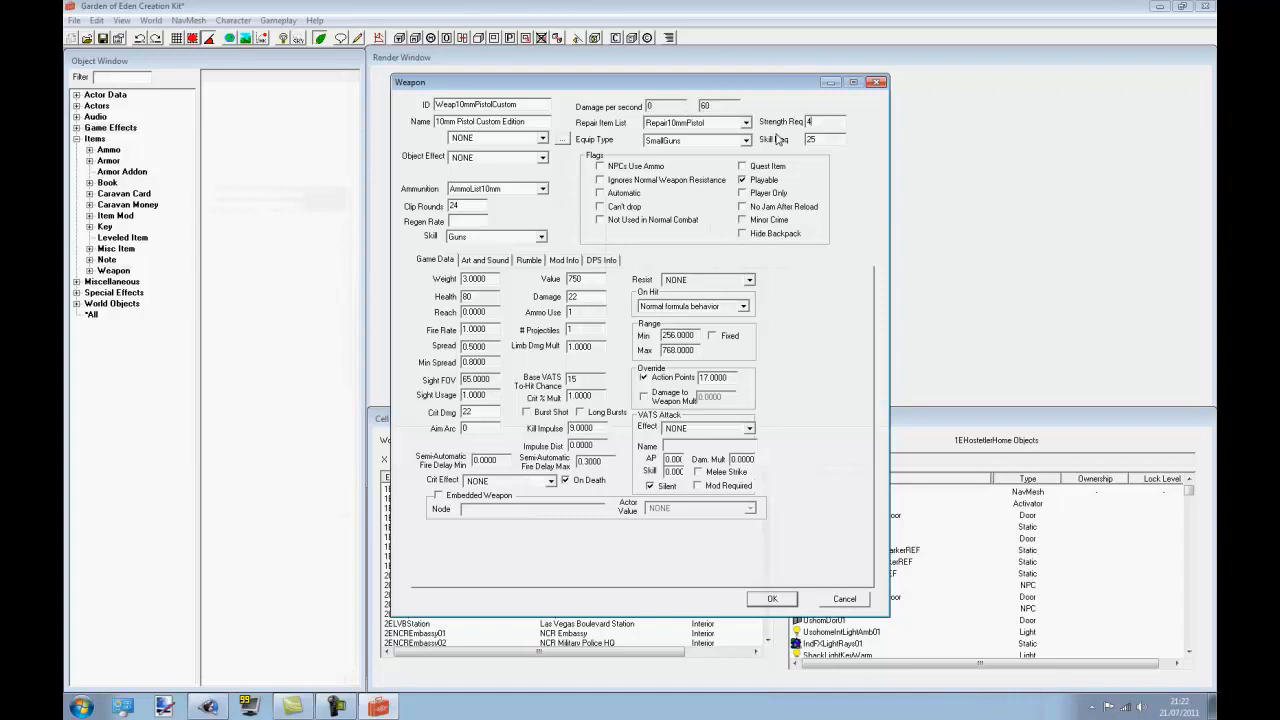
{"action": "type", "text": "1"}
{"action": "left_click", "coordinate": [836, 139]}
{"action": "double_click", "coordinate": [831, 138]}
{"action": "left_click", "coordinate": [833, 141]}
{"action": "left_click_drag", "start_coordinate": [825, 140], "coordinate": [798, 149]}
{"action": "type", "text": "15"}
- Enable the Can't drop, Player Only and No Jam After Reload flags for the weapon
{"action": "left_click", "coordinate": [645, 189]}
{"action": "left_click", "coordinate": [687, 186]}
{"action": "left_click", "coordinate": [490, 329]}
{"action": "left_click", "coordinate": [624, 207]}
{"action": "left_click", "coordinate": [622, 222]}
{"action": "left_click", "coordinate": [766, 168]}
{"action": "left_click", "coordinate": [771, 195]}
{"action": "left_click", "coordinate": [755, 207]}
- Set the weapon's Weight to 2 and Value to 2550
{"action": "double_click", "coordinate": [494, 281]}
{"action": "type", "text": "2"}
{"action": "key", "text": "Tab"}
{"action": "type", "text": "0"}
{"action": "key", "text": "BackSpace"}
{"action": "key", "text": "BackSpace"}
{"action": "key", "text": "BackSpace"}
{"action": "type", "text": "2550"}
- Set the weapon's Damage to 65 and Health to 8000
{"action": "left_click_drag", "start_coordinate": [589, 298], "coordinate": [526, 301]}
{"action": "type", "text": "65"}
{"action": "left_click", "coordinate": [586, 298]}
{"action": "type", "text": "0"}
{"action": "left_click", "coordinate": [492, 298]}
{"action": "left_click", "coordinate": [492, 313]}
- Set the Fire Rate to 10 and the number of projectiles to 5
{"action": "double_click", "coordinate": [484, 330]}
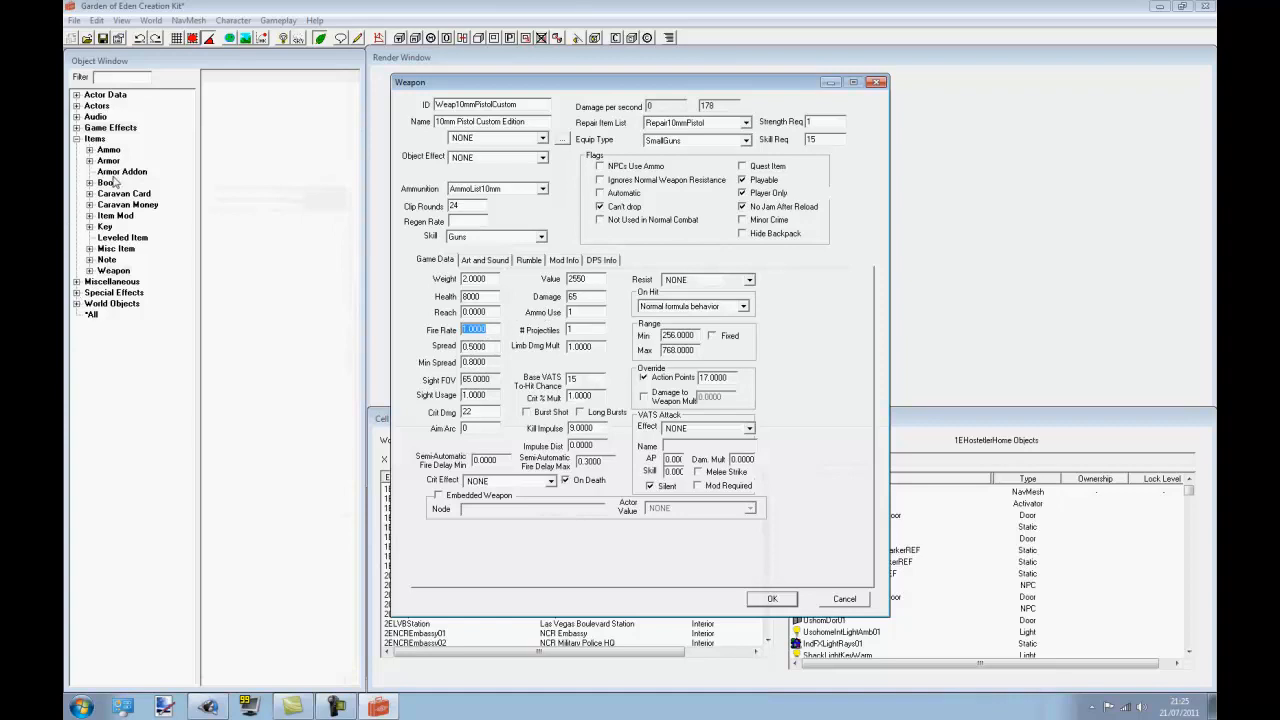
{"action": "type", "text": "10"}
{"action": "left_click", "coordinate": [592, 312]}
{"action": "double_click", "coordinate": [572, 295]}
{"action": "left_click", "coordinate": [590, 330]}
{"action": "type", "text": "5"}
- Set both Spread and Min Spread to 1
{"action": "left_click_drag", "start_coordinate": [492, 346], "coordinate": [450, 353]}
{"action": "type", "text": "1"}
{"action": "key", "text": "Tab"}
{"action": "type", "text": "1"}
- Enter 1 for Sight Usage and set Crit Dmg to 220
{"action": "left_click", "coordinate": [488, 380]}
{"action": "left_click_drag", "start_coordinate": [492, 396], "coordinate": [375, 413]}
{"action": "type", "text": "1"}
{"action": "left_click", "coordinate": [494, 379]}
{"action": "left_click", "coordinate": [492, 413]}
{"action": "type", "text": "0"}
- Enter 1 for Ammo Use and set the Limb Dmg Mult to 5.0000
{"action": "left_click", "coordinate": [580, 311]}
{"action": "left_click", "coordinate": [583, 297]}
{"action": "left_click", "coordinate": [575, 312]}
{"action": "type", "text": "1"}
{"action": "double_click", "coordinate": [598, 346]}
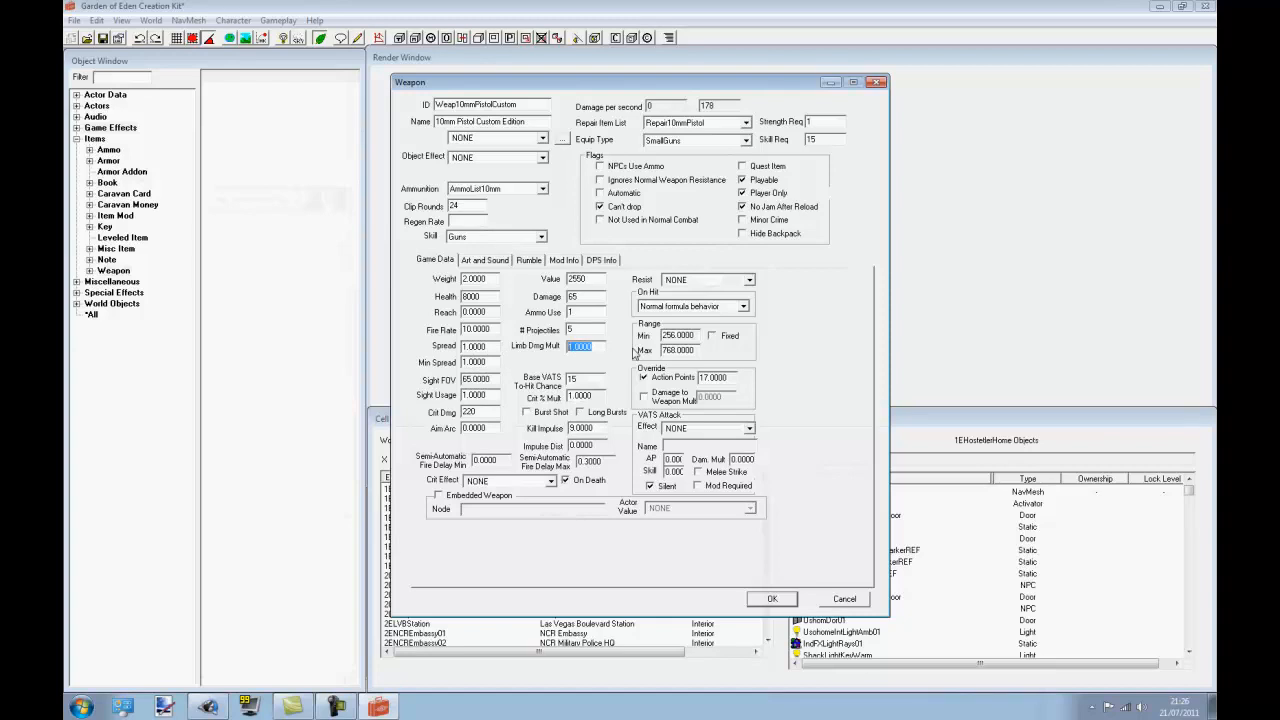
{"action": "double_click", "coordinate": [581, 296]}
{"action": "left_click_drag", "start_coordinate": [601, 347], "coordinate": [572, 352]}
{"action": "type", "text": "5.0000"}
- Set the Base VATS To-Hit Chance to 100 and the Crit % Mult to 15.0000
{"action": "left_click", "coordinate": [498, 430]}
{"action": "left_click", "coordinate": [601, 383]}
{"action": "left_click", "coordinate": [600, 376]}
{"action": "key", "text": "BackSpace"}
{"action": "type", "text": "1"}
{"action": "left_click_drag", "start_coordinate": [601, 396], "coordinate": [524, 408]}
{"action": "type", "text": "15.0000"}
- Enable Burst Shot for the weapon and leave Long Bursts off
{"action": "left_click", "coordinate": [548, 412]}
{"action": "left_click", "coordinate": [579, 414]}
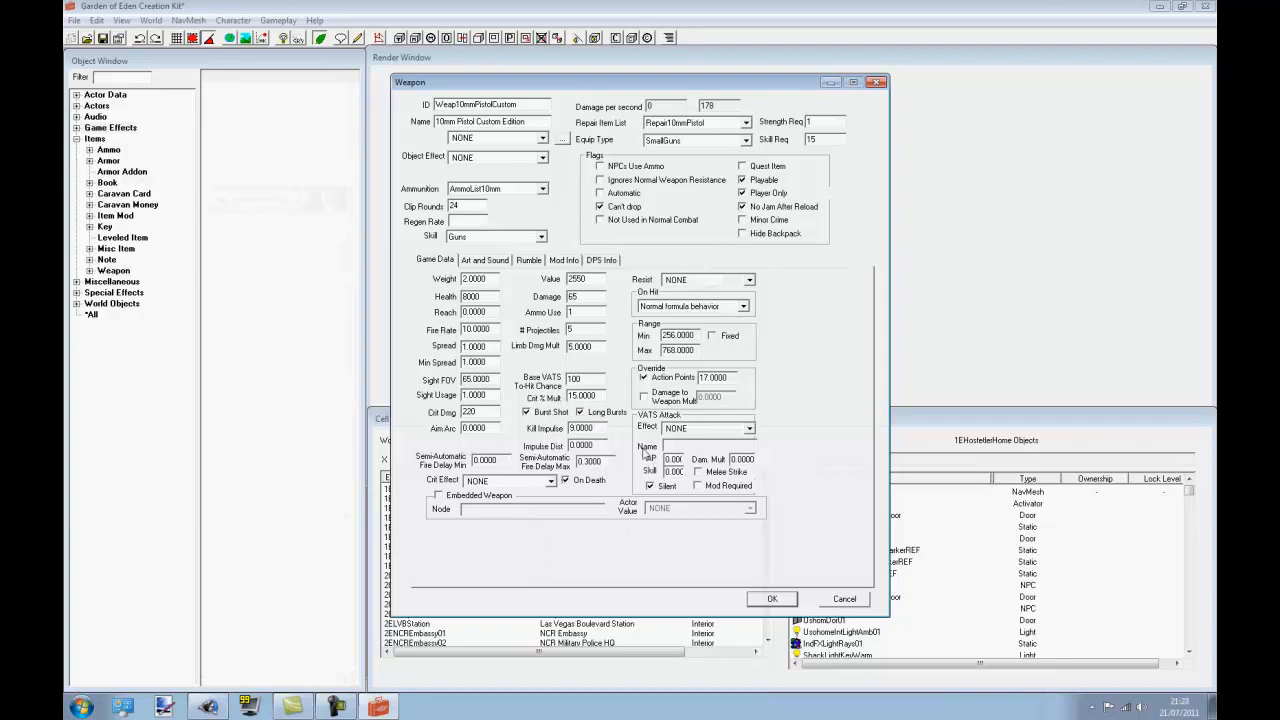
{"action": "left_click", "coordinate": [588, 412]}
{"action": "mouse_move", "coordinate": [597, 428]}
{"action": "left_mouse_down"}
{"action": "mouse_move", "coordinate": [552, 449]}
{"action": "mouse_move", "coordinate": [625, 432]}
{"action": "mouse_move", "coordinate": [525, 439]}
{"action": "mouse_move", "coordinate": [615, 443]}
{"action": "left_mouse_up"}
- Browse the VATS Attack effects and choose MS13HeadExplodeSpell
{"action": "left_click", "coordinate": [705, 429]}
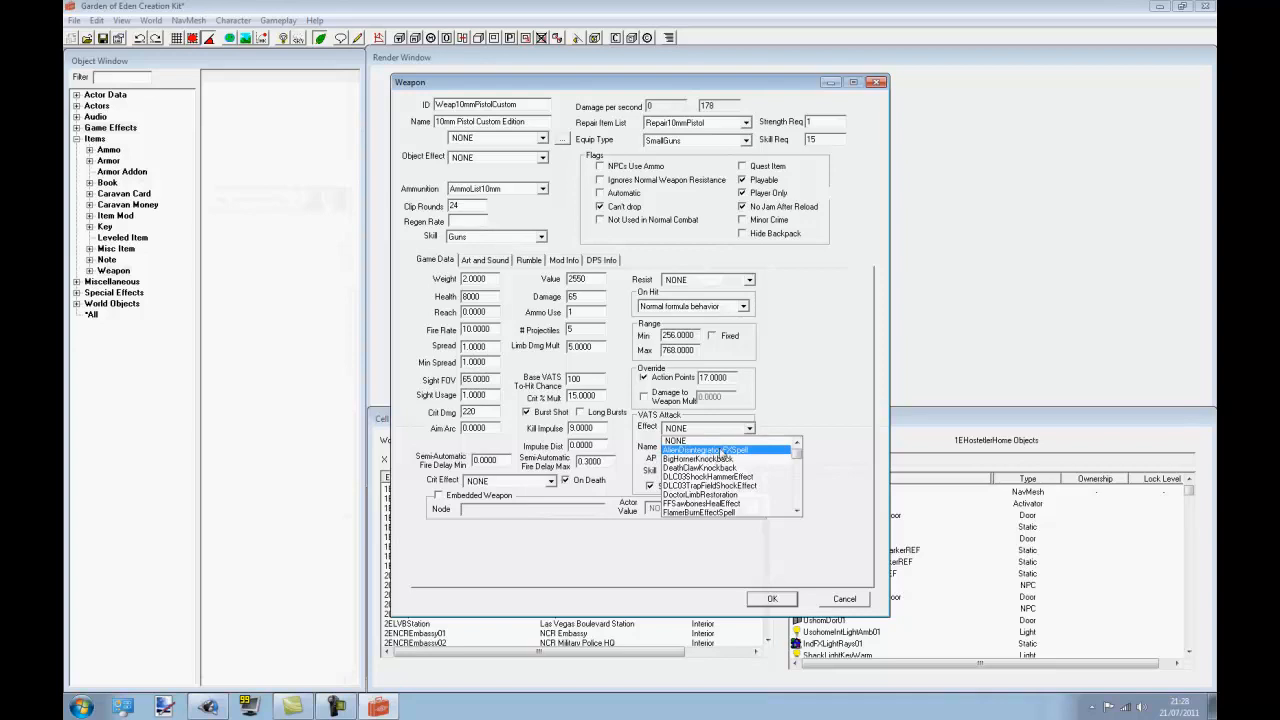
{"action": "left_click", "coordinate": [720, 450]}
{"action": "left_click", "coordinate": [710, 429]}
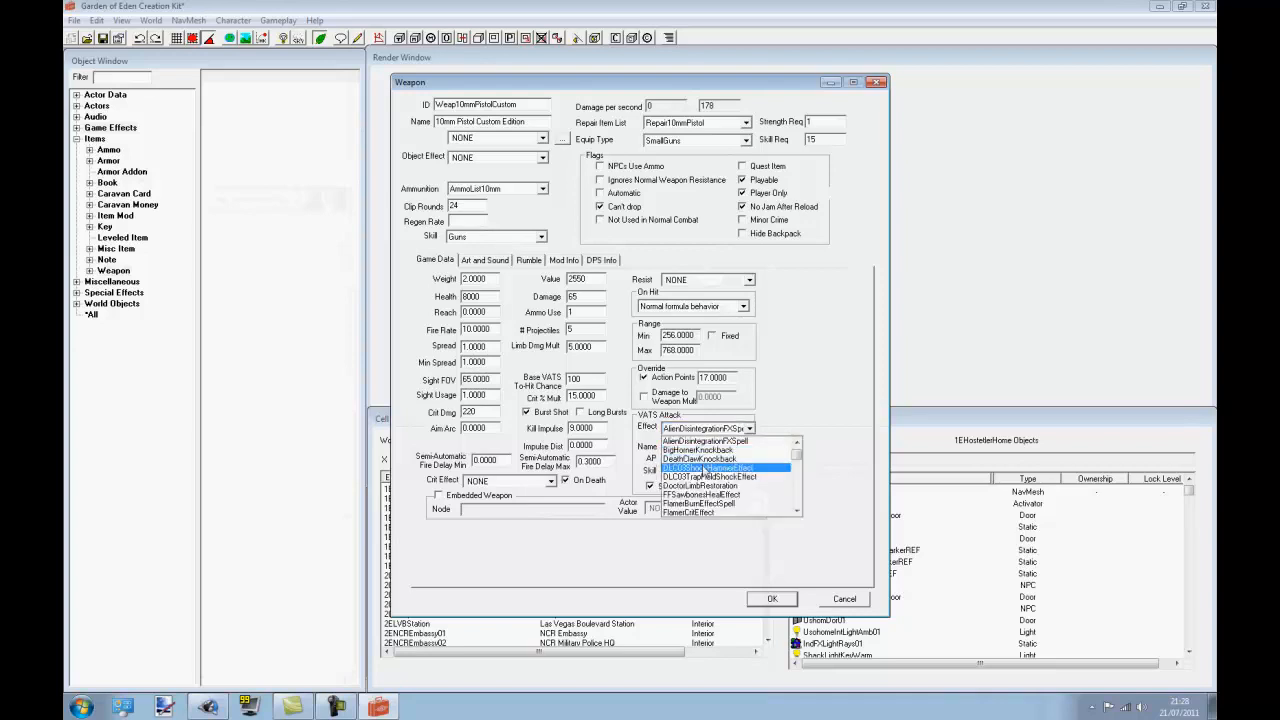
{"action": "scroll", "coordinate": [730, 501], "scroll_direction": "down", "scroll_amount": 2}
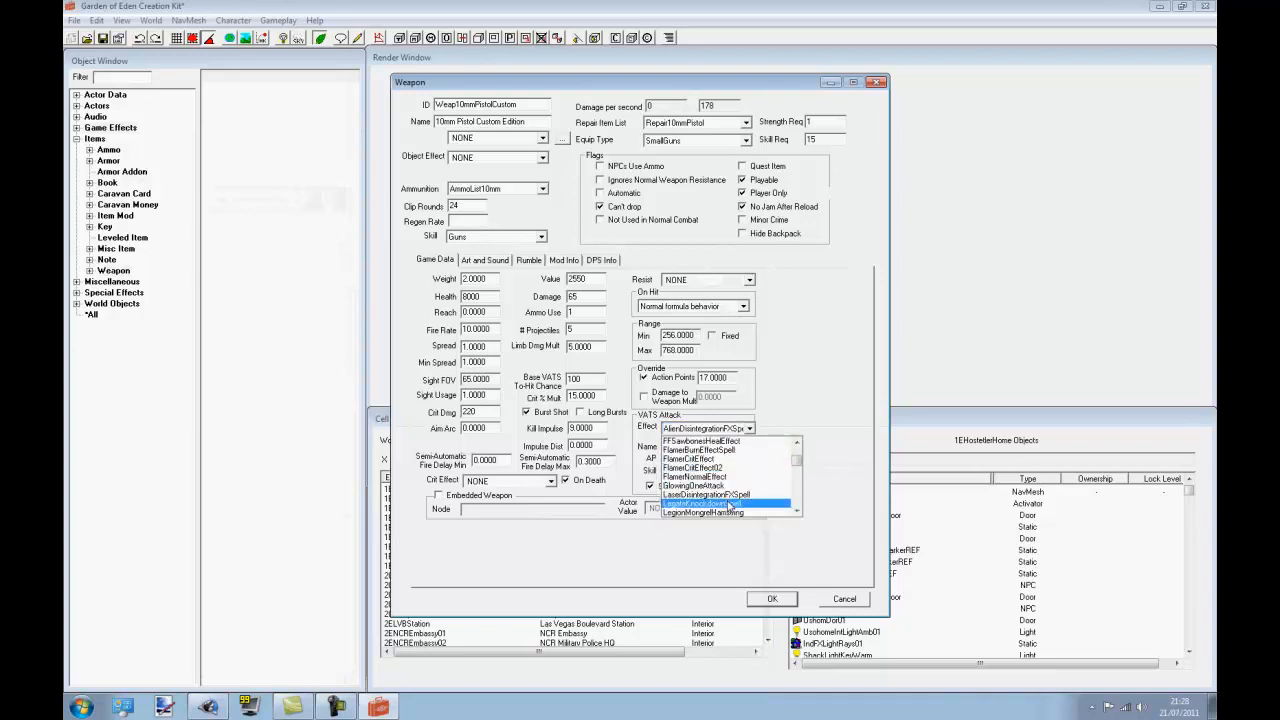
{"action": "scroll", "coordinate": [732, 501], "scroll_direction": "down", "scroll_amount": 1}
{"action": "scroll", "coordinate": [731, 500], "scroll_direction": "up", "scroll_amount": 3}
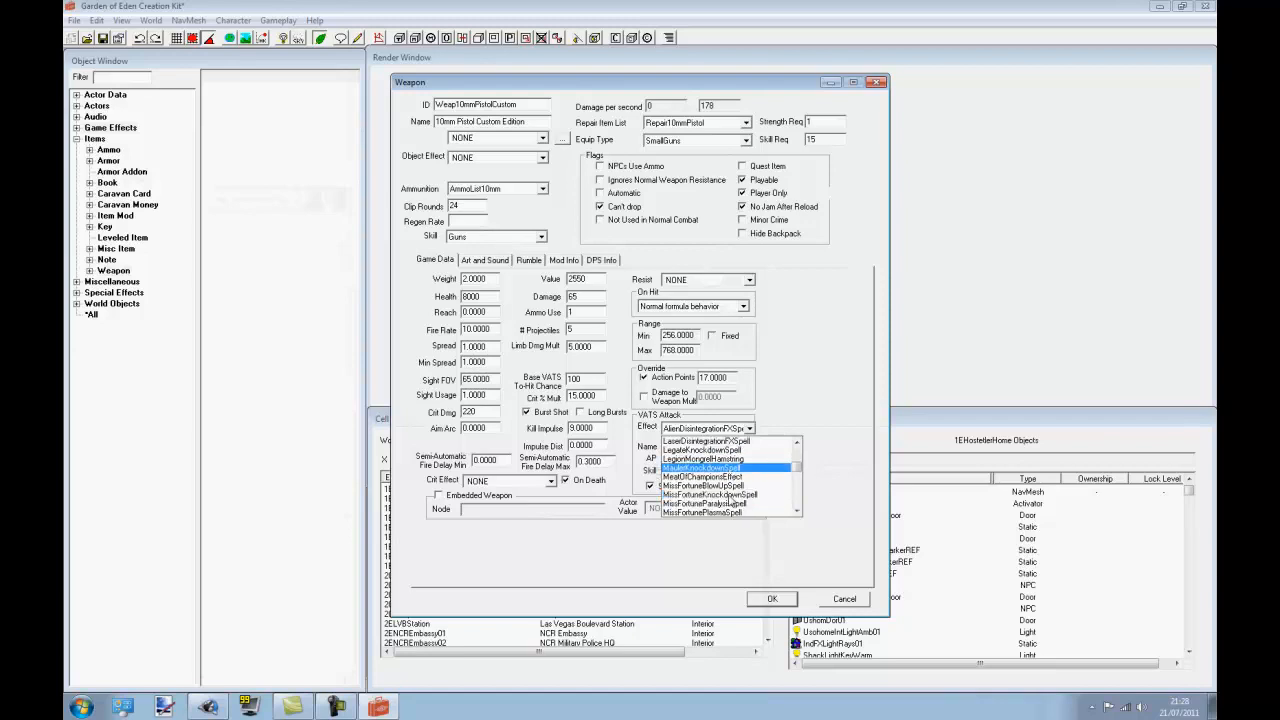
{"action": "scroll", "coordinate": [720, 490], "scroll_direction": "down", "scroll_amount": 5}
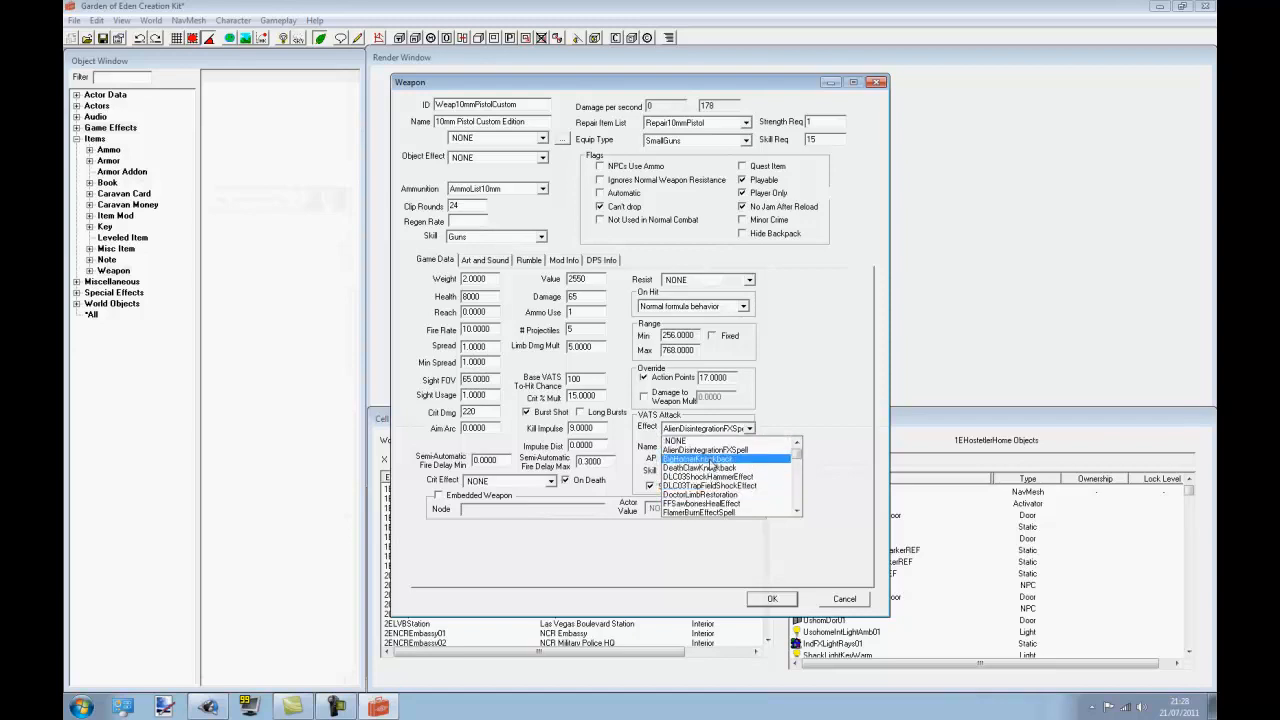
{"action": "left_click", "coordinate": [744, 513]}
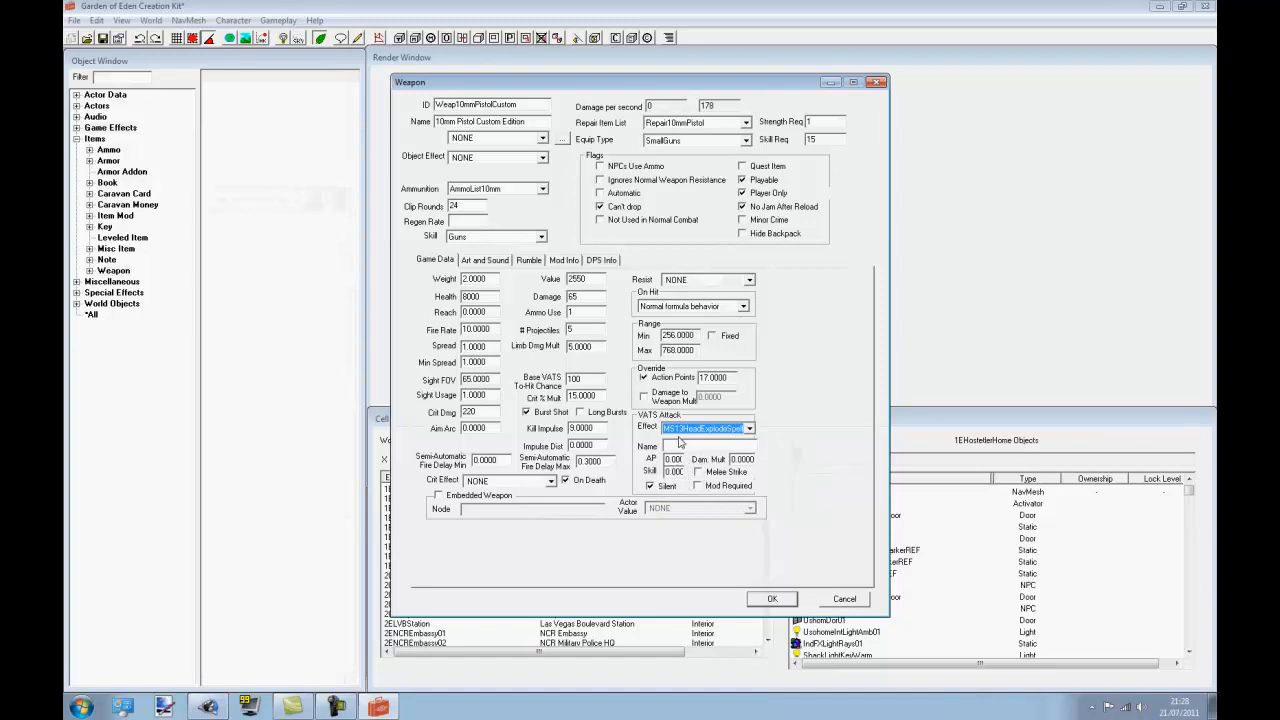
- Set the weapon's Action Points override to 5
{"action": "left_click", "coordinate": [705, 378]}
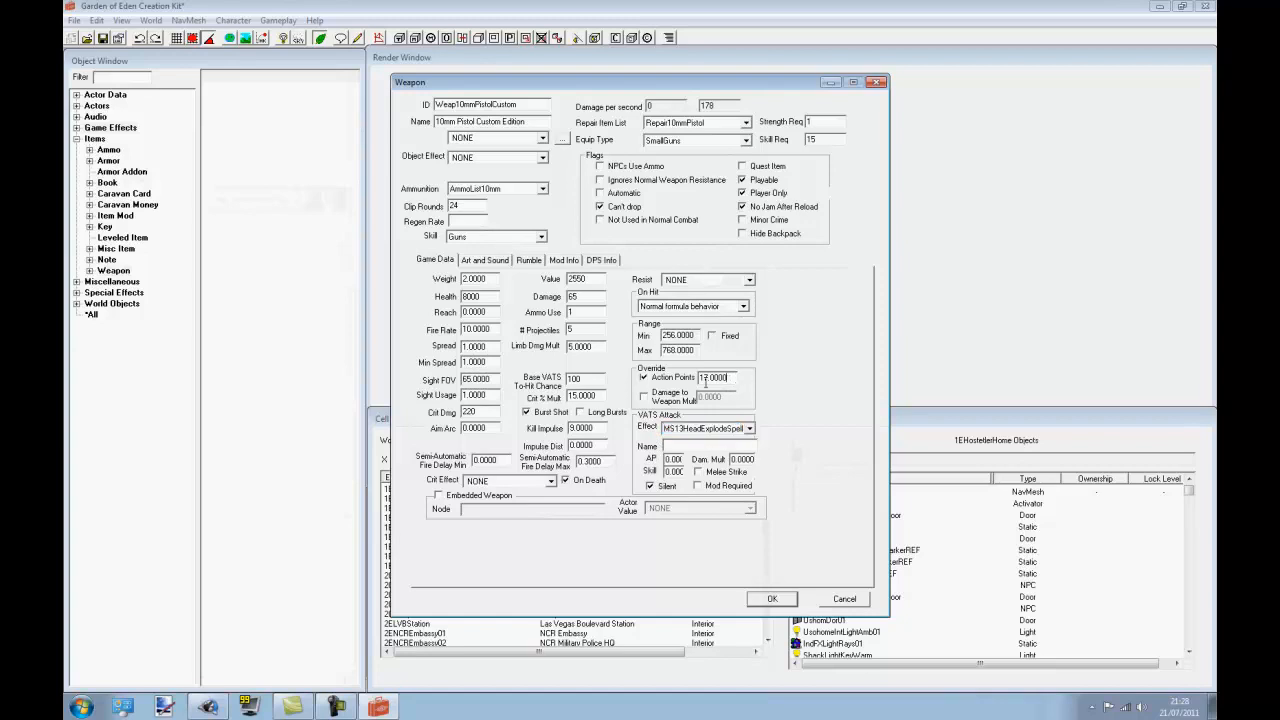
{"action": "left_click_drag", "start_coordinate": [732, 382], "coordinate": [648, 402]}
{"action": "type", "text": "5"}
{"action": "left_click", "coordinate": [585, 308]}
- Inspect the pistol's 3D model and its alternate textures in the Model Data preview, rotating it, and close the preview
{"action": "left_click", "coordinate": [494, 260]}
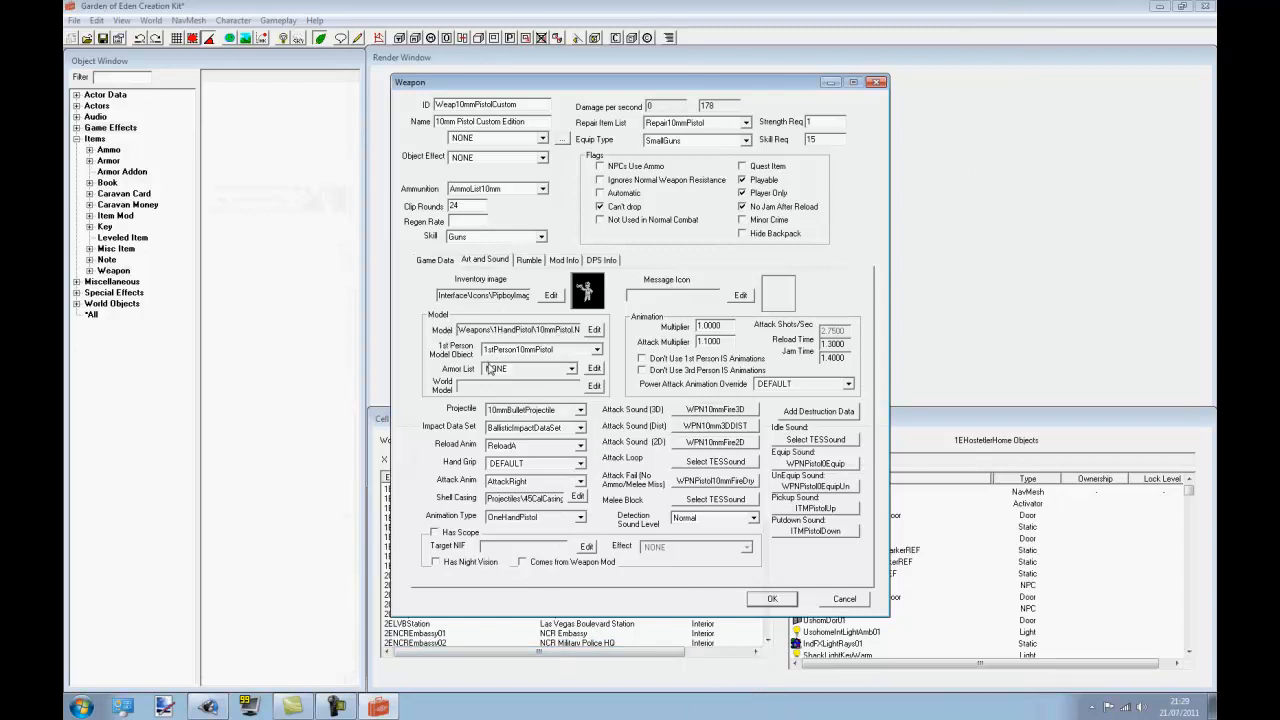
{"action": "left_click", "coordinate": [594, 329]}
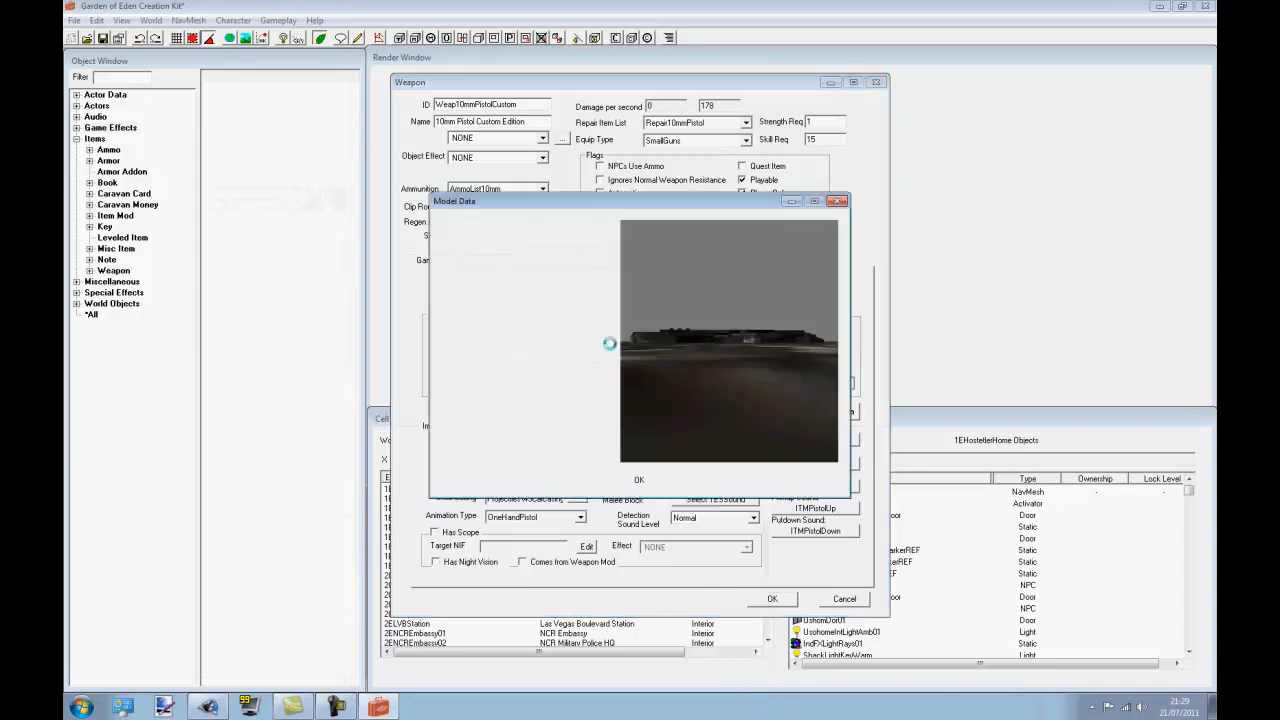
{"action": "left_click_drag", "start_coordinate": [692, 455], "coordinate": [706, 448]}
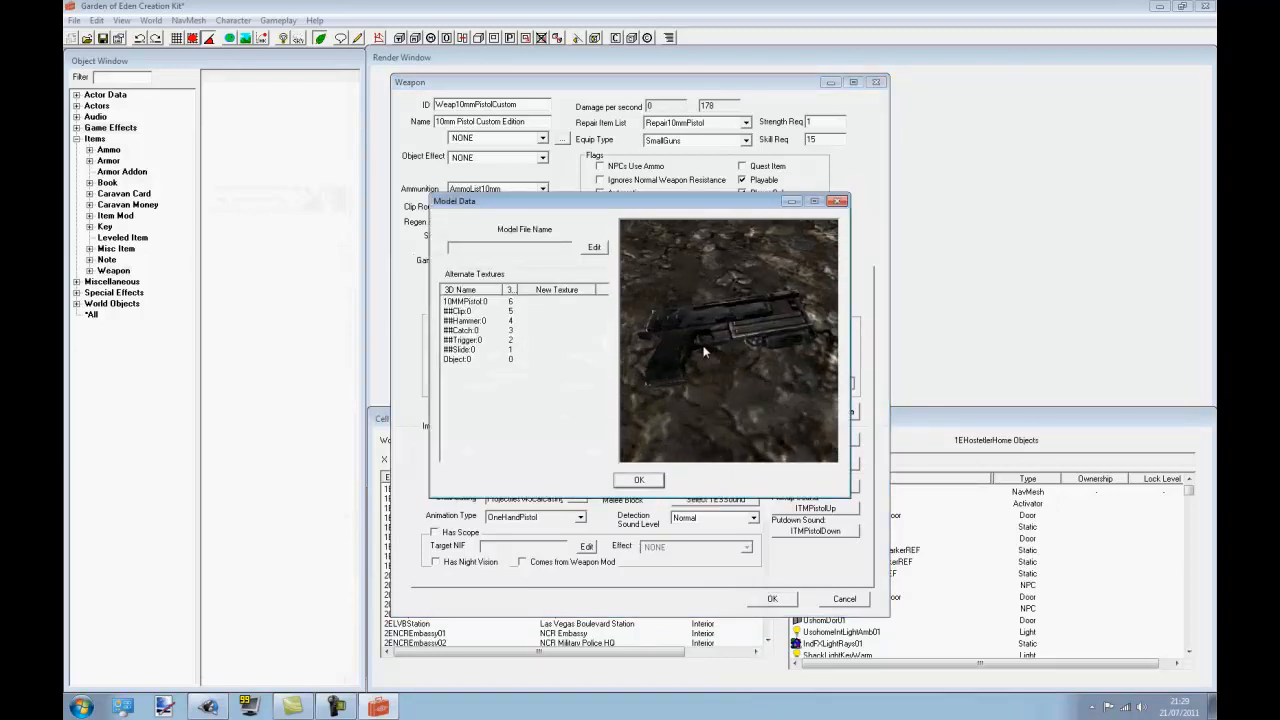
{"action": "left_click_drag", "start_coordinate": [702, 348], "coordinate": [682, 406]}
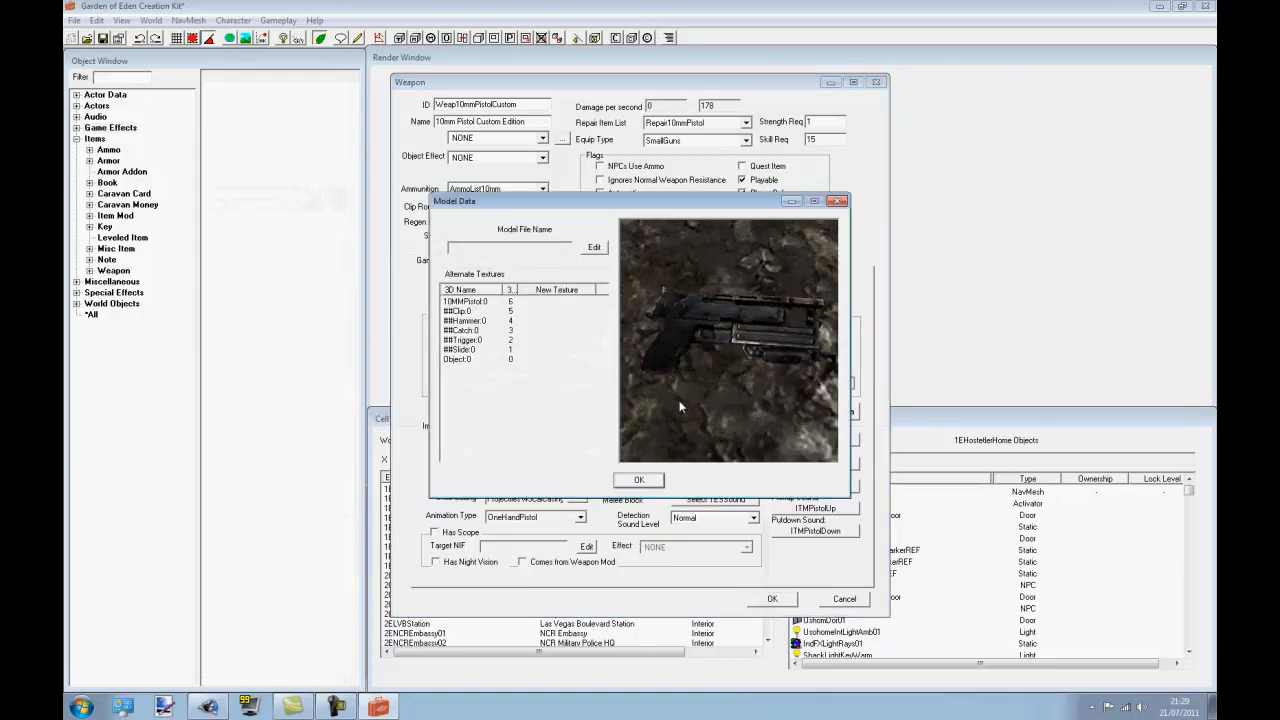
{"action": "right_click", "coordinate": [541, 301]}
{"action": "left_click", "coordinate": [577, 326]}
{"action": "left_click", "coordinate": [640, 481]}
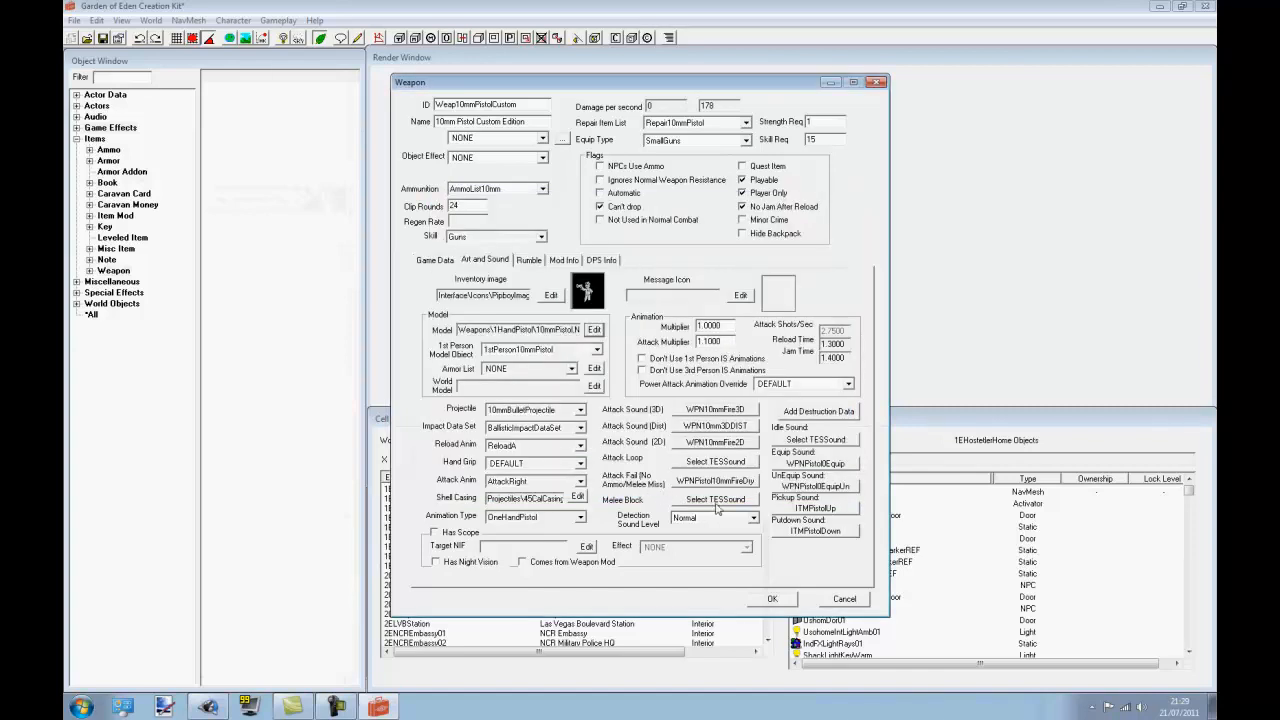
- Browse the available projectiles and choose 127mmPistolBulletProjectile for the weapon
{"action": "left_click", "coordinate": [505, 410]}
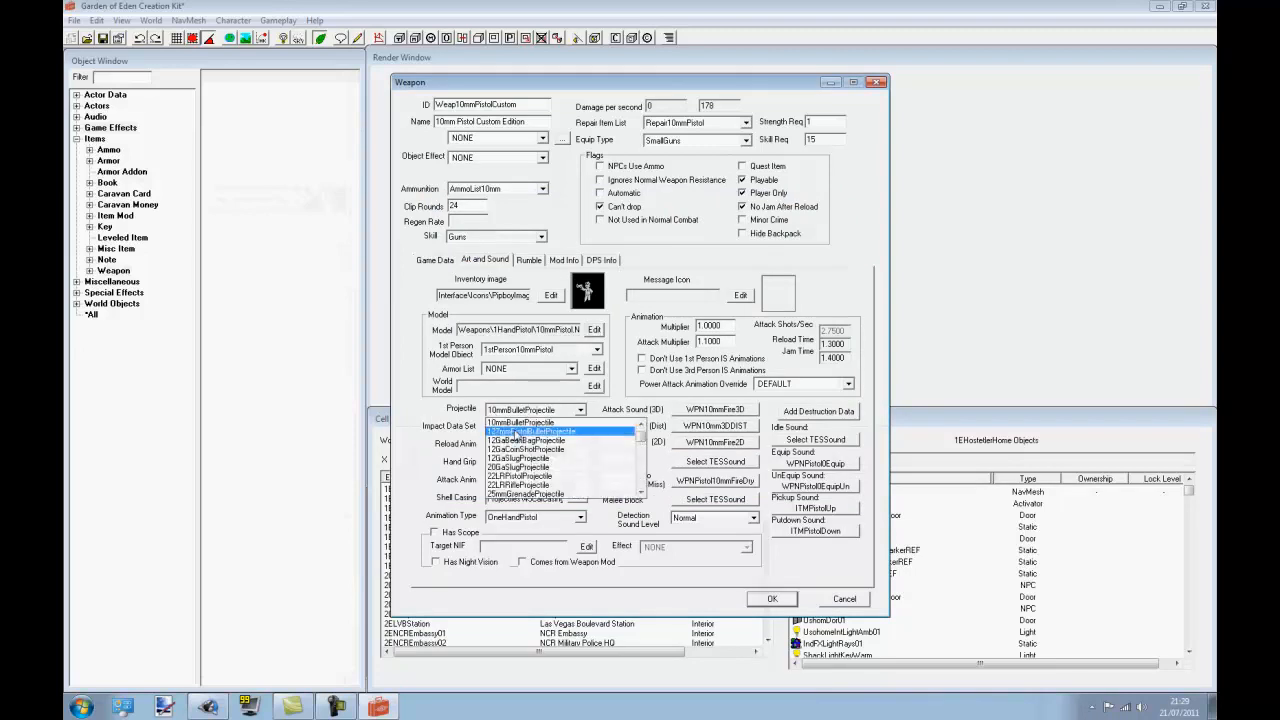
{"action": "scroll", "coordinate": [590, 457], "scroll_direction": "down", "scroll_amount": 1}
{"action": "scroll", "coordinate": [590, 457], "scroll_direction": "down", "scroll_amount": 1}
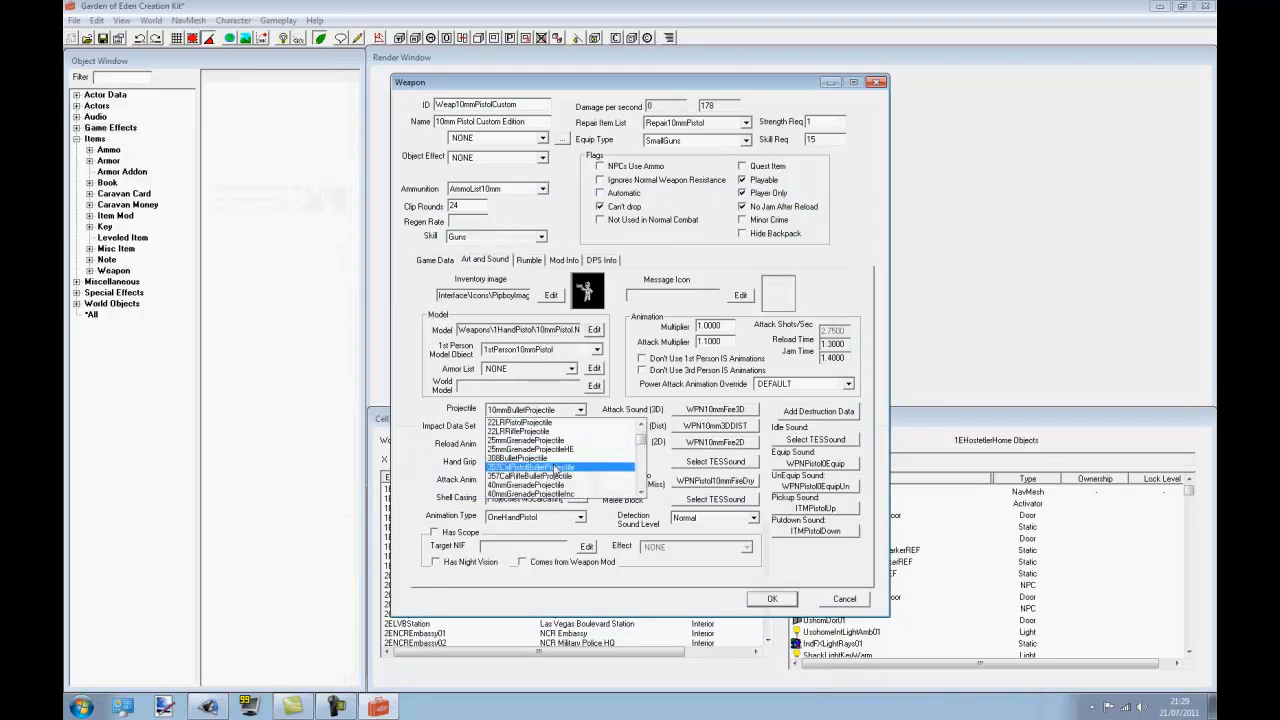
{"action": "scroll", "coordinate": [558, 467], "scroll_direction": "down", "scroll_amount": 3}
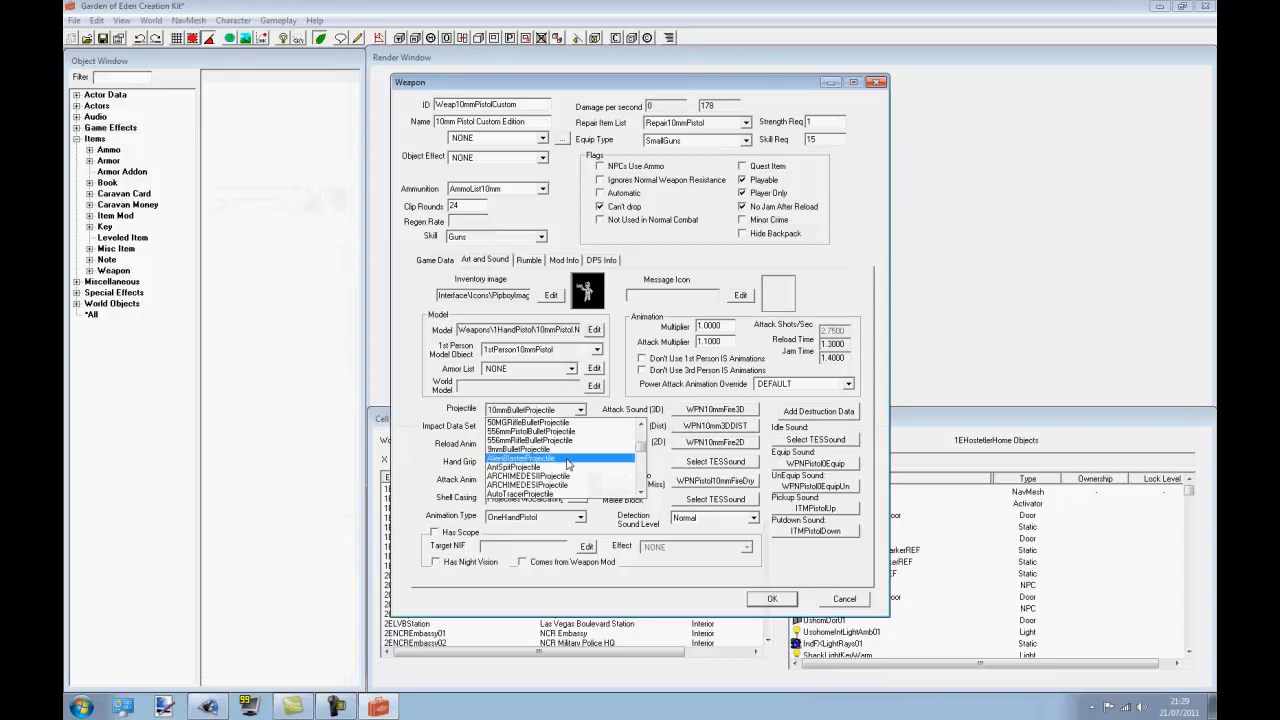
{"action": "scroll", "coordinate": [568, 463], "scroll_direction": "down", "scroll_amount": 4}
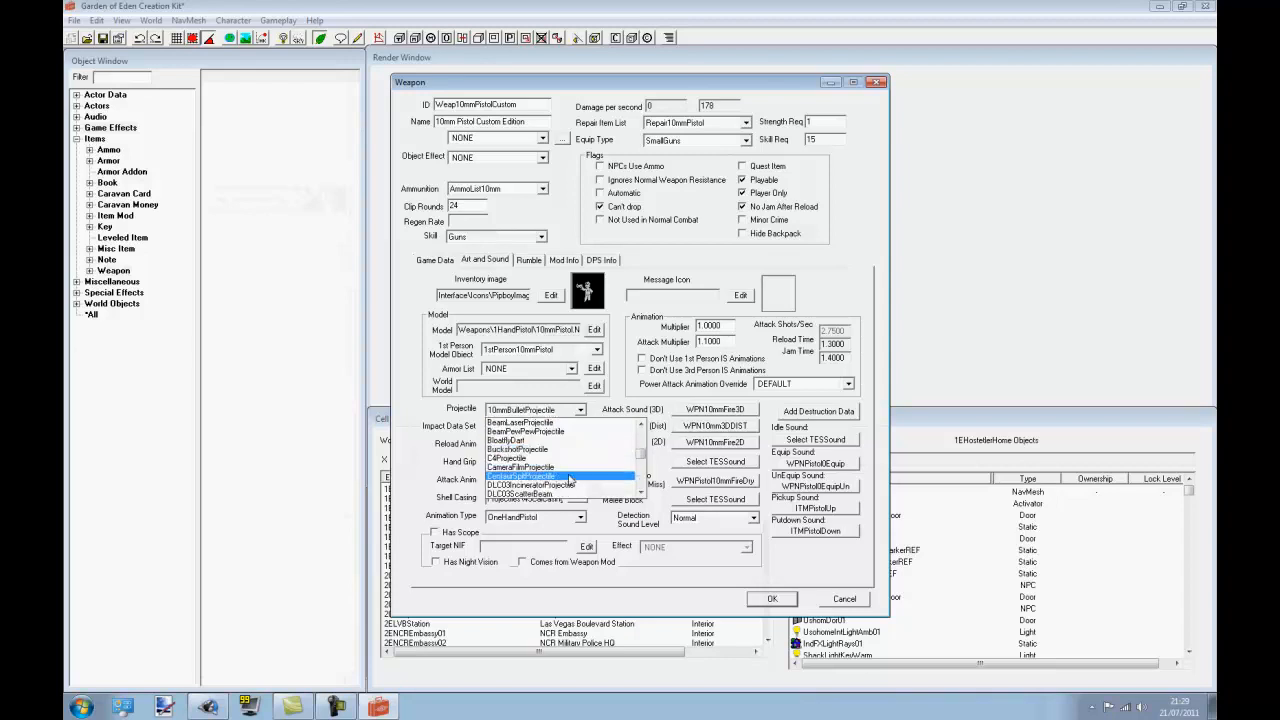
{"action": "scroll", "coordinate": [571, 479], "scroll_direction": "down", "scroll_amount": 3}
{"action": "scroll", "coordinate": [549, 469], "scroll_direction": "up", "scroll_amount": 3}
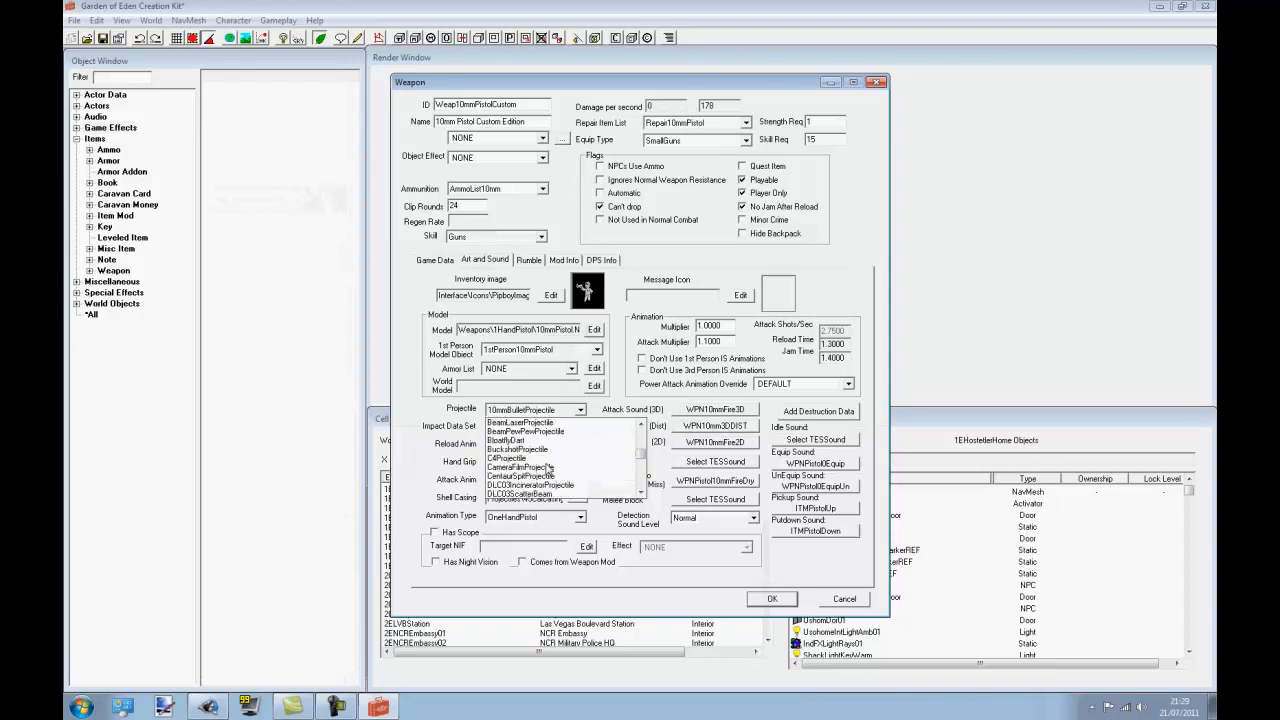
{"action": "scroll", "coordinate": [549, 469], "scroll_direction": "up", "scroll_amount": 5}
{"action": "scroll", "coordinate": [573, 461], "scroll_direction": "up", "scroll_amount": 3}
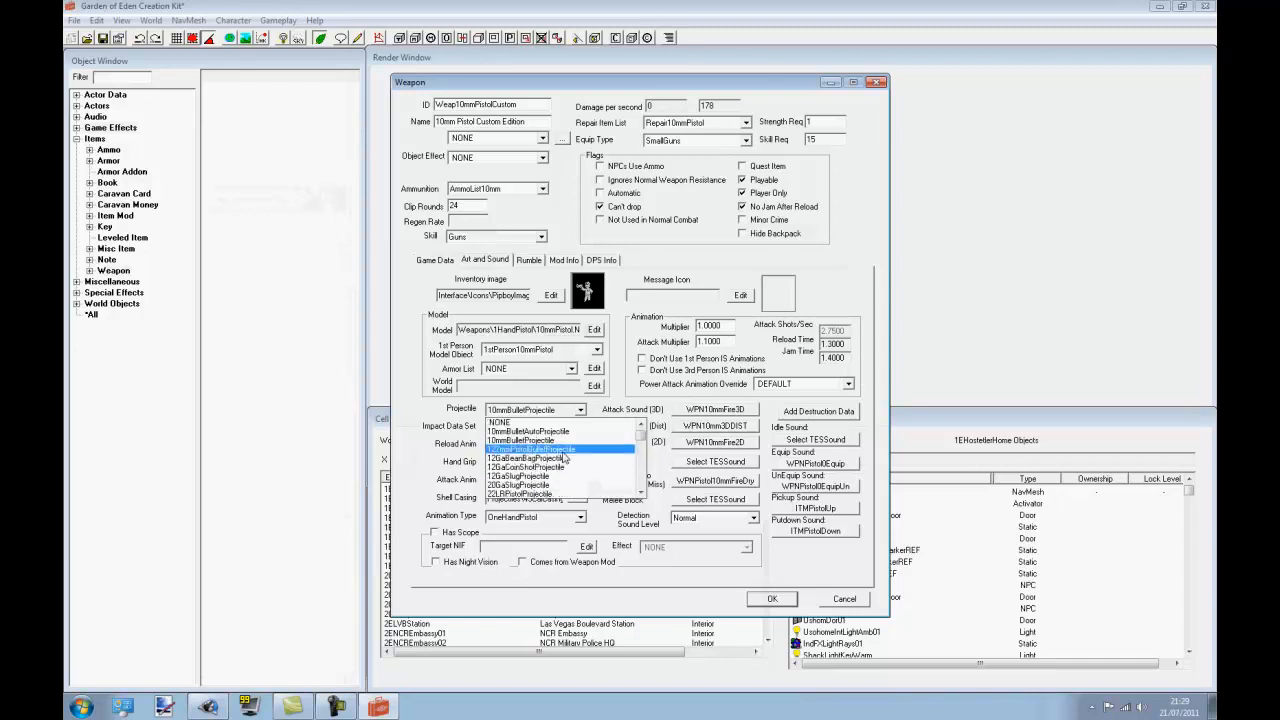
{"action": "left_click", "coordinate": [563, 451]}
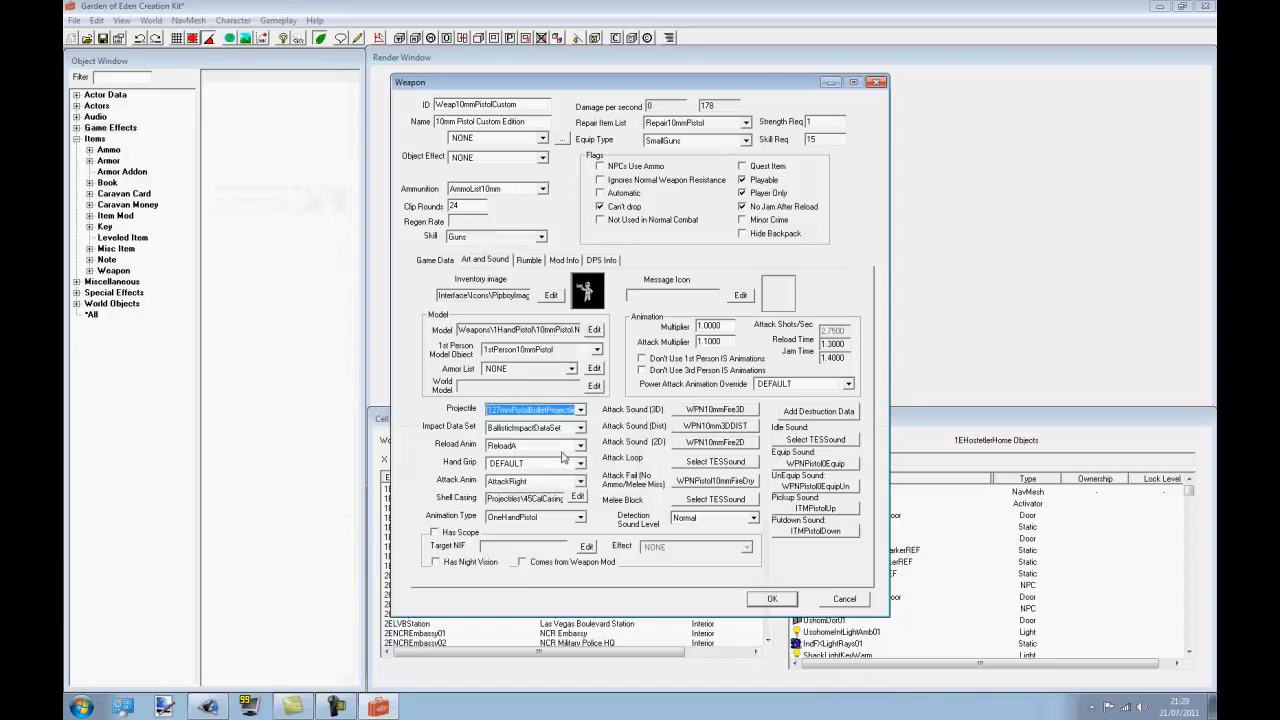
- Look through the Impact Data Set and Reload Anim options, keeping BallisticImpactDataSet and ReloadA
{"action": "left_click", "coordinate": [504, 431]}
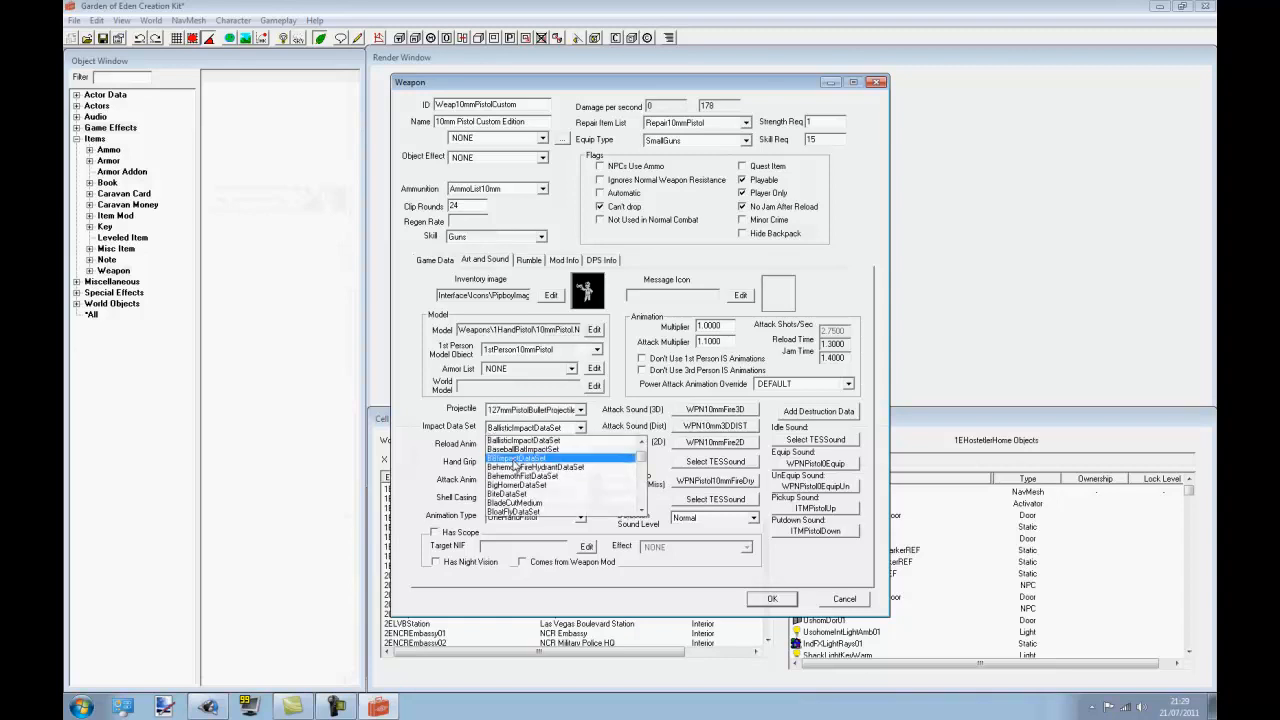
{"action": "left_click", "coordinate": [545, 447]}
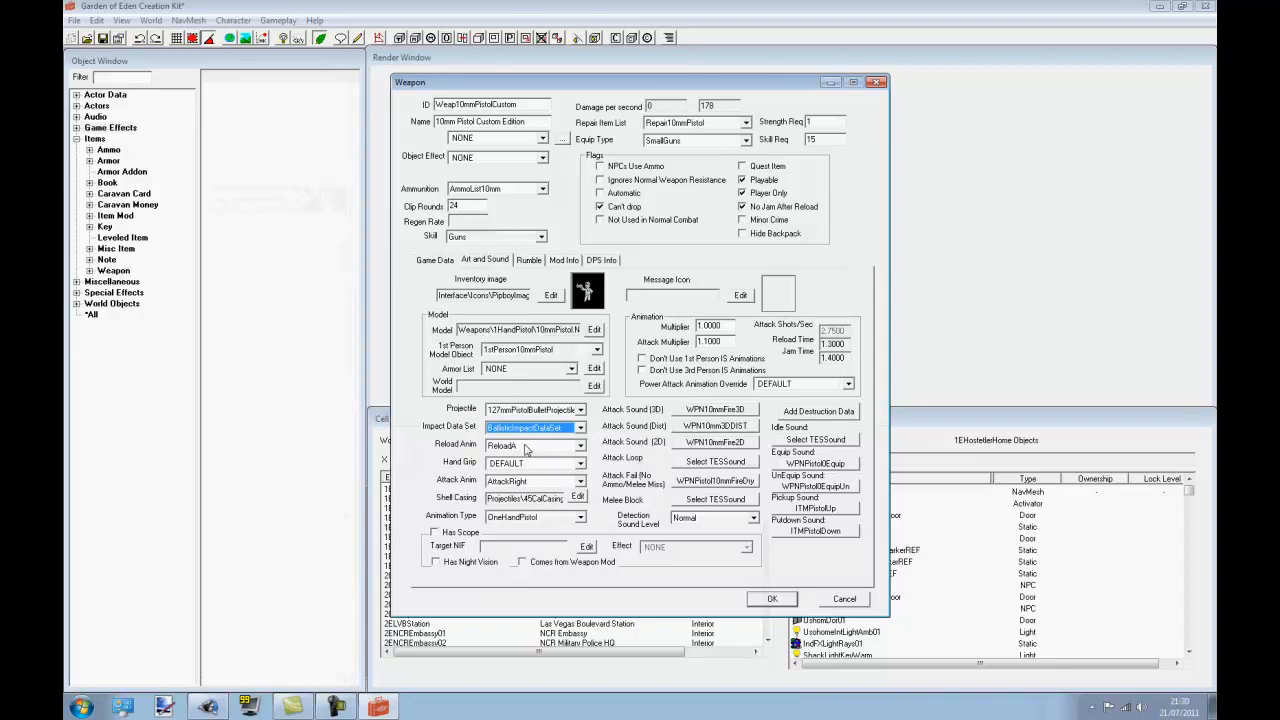
{"action": "left_click", "coordinate": [533, 446]}
{"action": "left_click", "coordinate": [520, 463]}
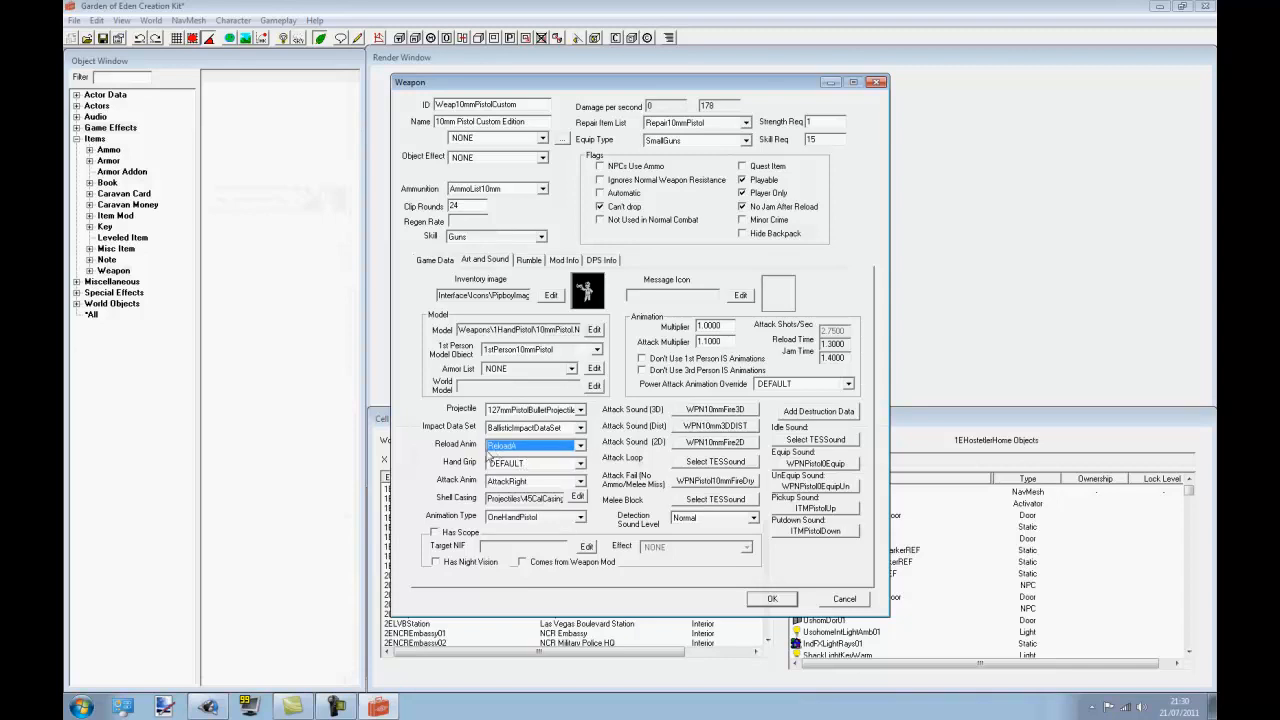
{"action": "left_click", "coordinate": [580, 446]}
{"action": "left_click", "coordinate": [580, 446]}
{"action": "left_click", "coordinate": [508, 445]}
{"action": "scroll", "coordinate": [527, 512], "scroll_direction": "down", "scroll_amount": 3}
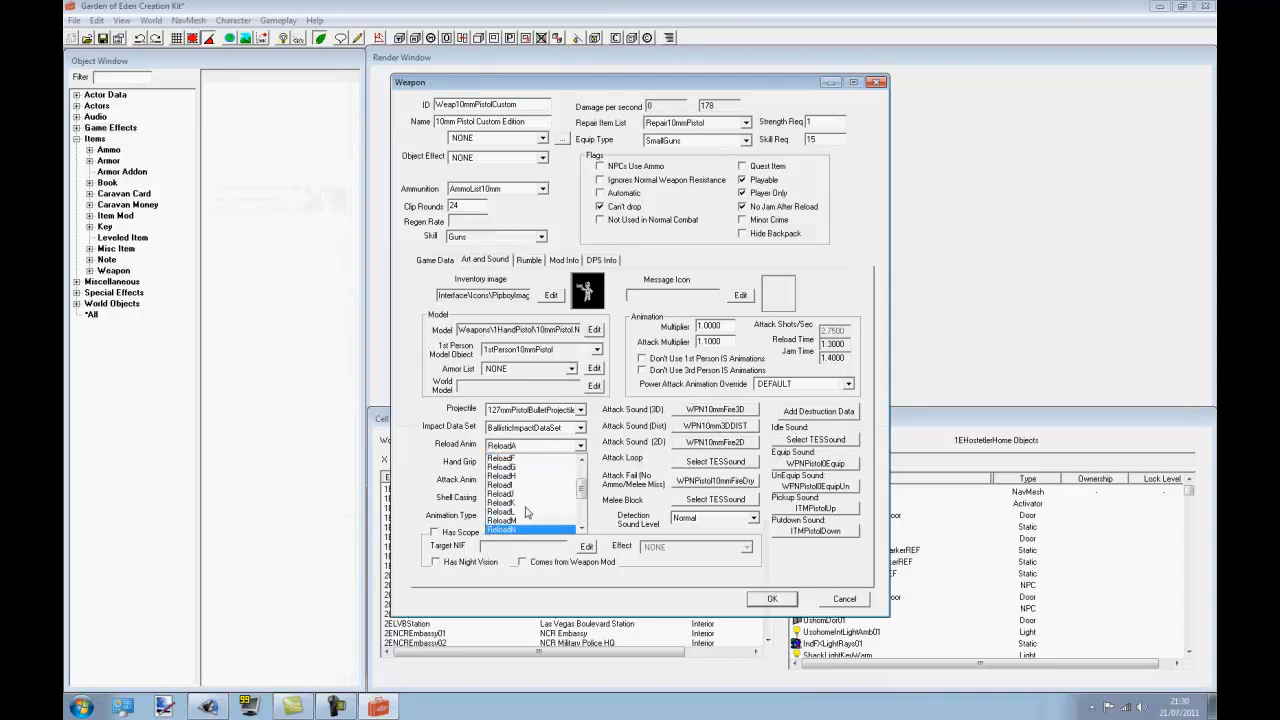
{"action": "scroll", "coordinate": [527, 512], "scroll_direction": "up", "scroll_amount": 3}
{"action": "left_click", "coordinate": [531, 457]}
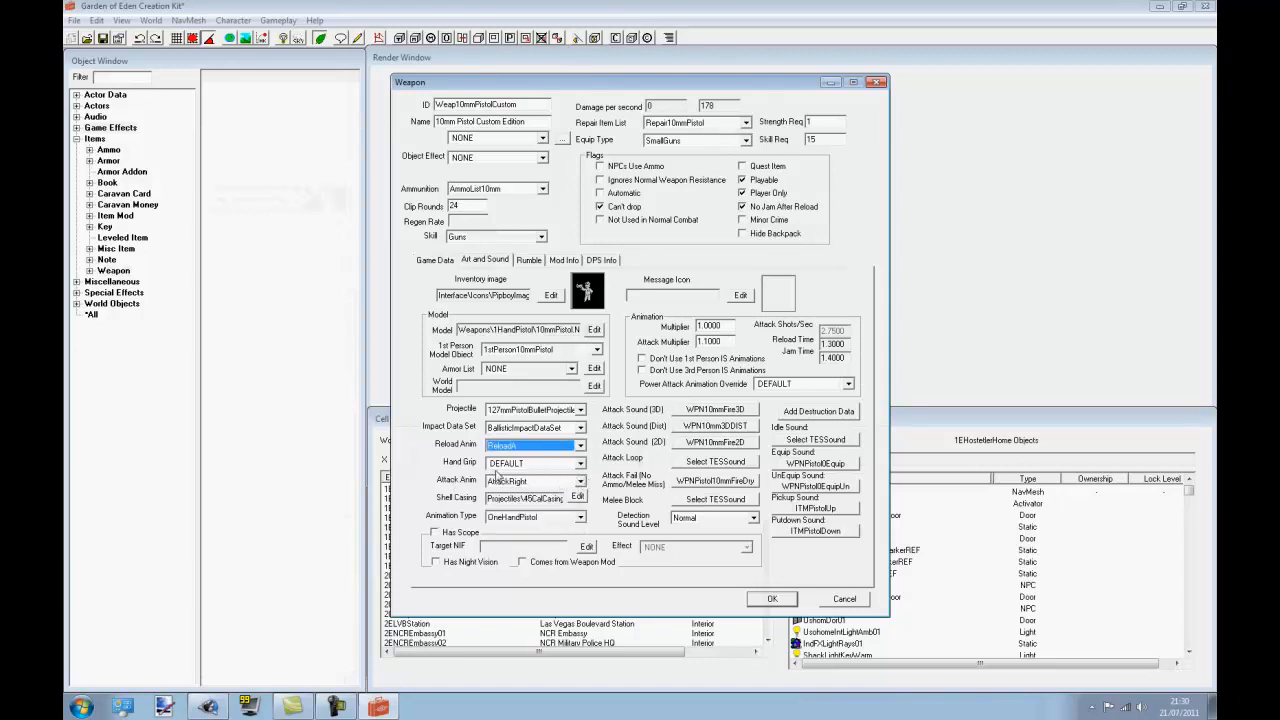
- Check the Hand Grip and Attack Anim options, keeping DEFAULT and AttackRight
{"action": "left_click", "coordinate": [499, 464]}
{"action": "left_click", "coordinate": [508, 482]}
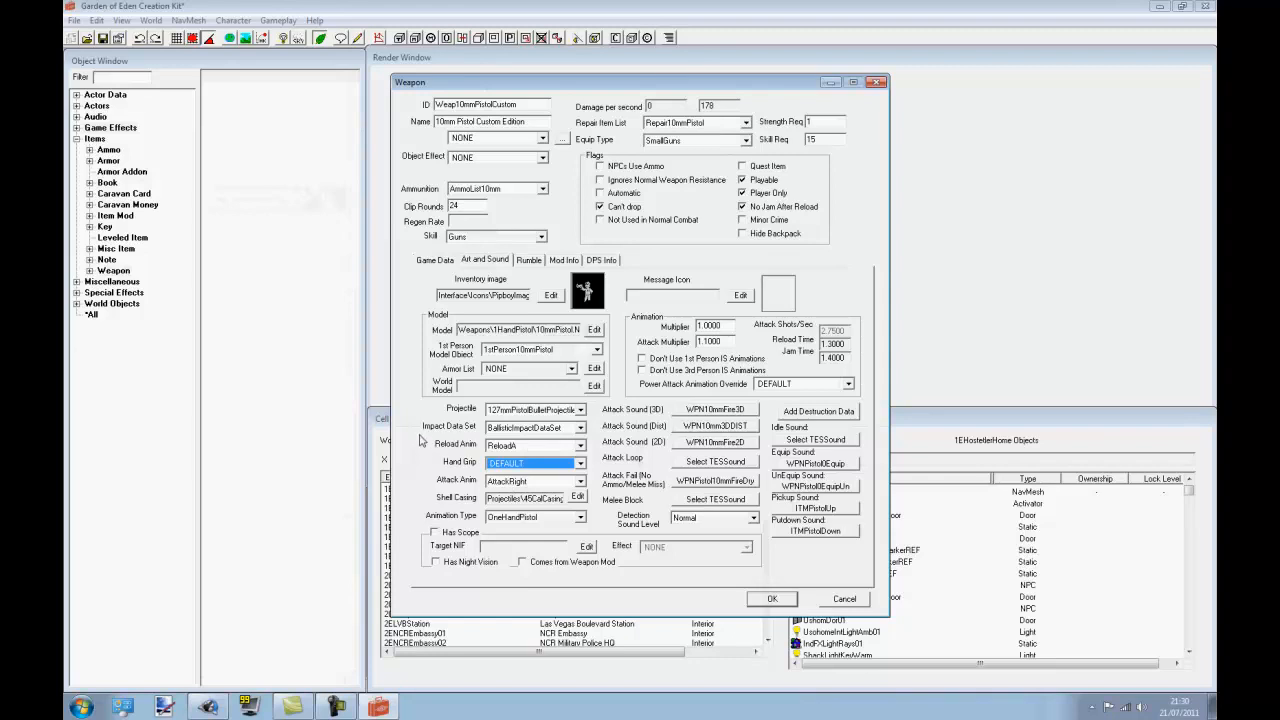
{"action": "left_click", "coordinate": [520, 482]}
{"action": "left_click", "coordinate": [520, 487]}
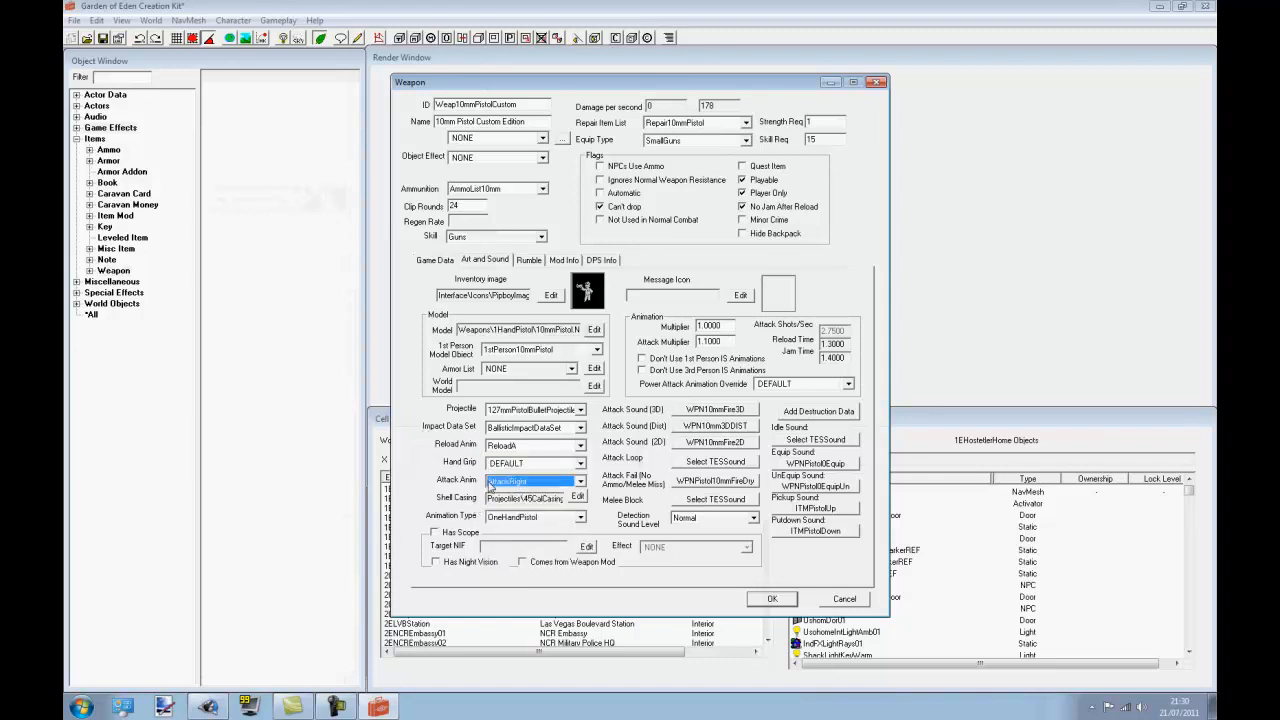
{"action": "left_click", "coordinate": [492, 484]}
{"action": "left_click", "coordinate": [508, 494]}
- Review the available Animation Types and keep OneHandPistol
{"action": "left_click", "coordinate": [524, 517]}
{"action": "left_click", "coordinate": [524, 520]}
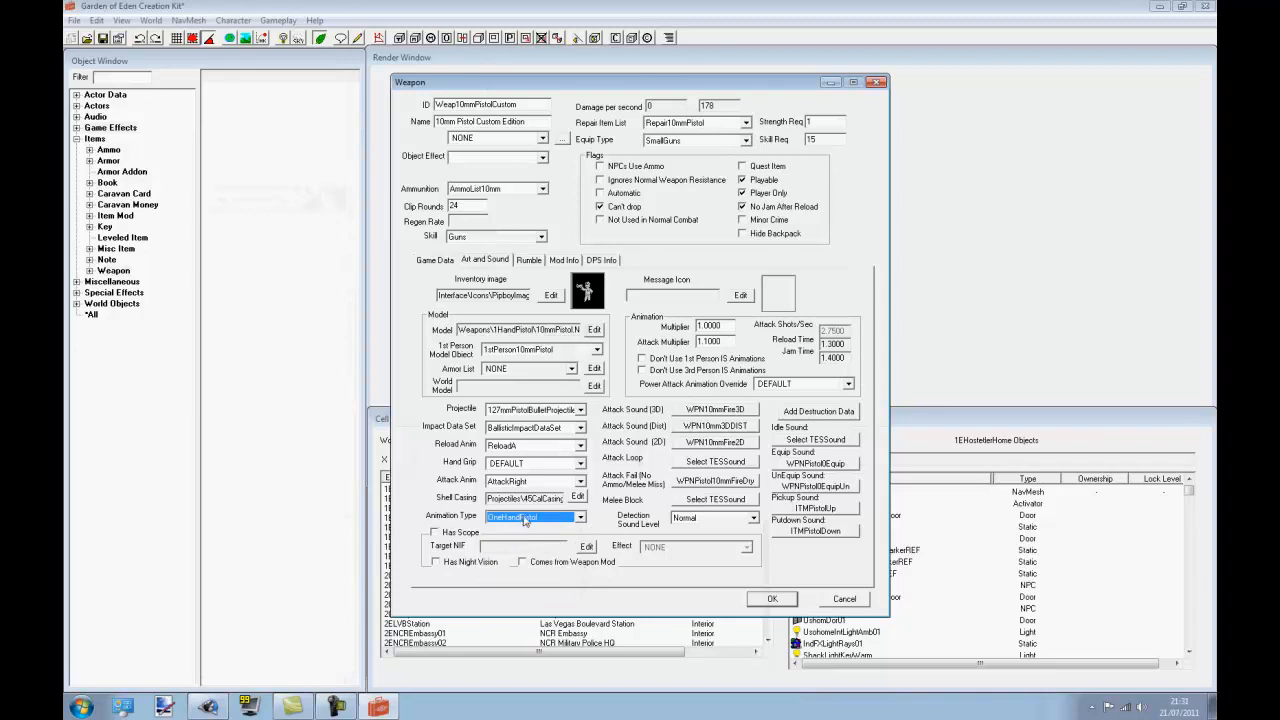
{"action": "left_click", "coordinate": [524, 519]}
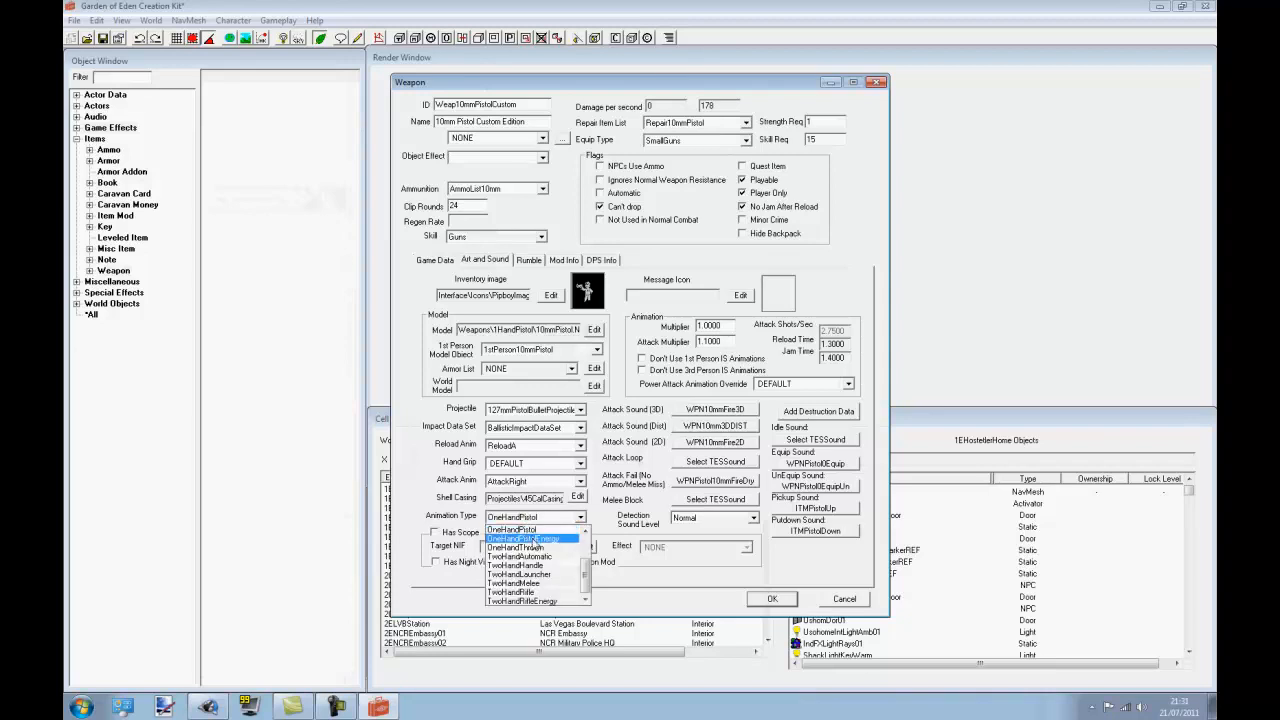
{"action": "left_click", "coordinate": [536, 546]}
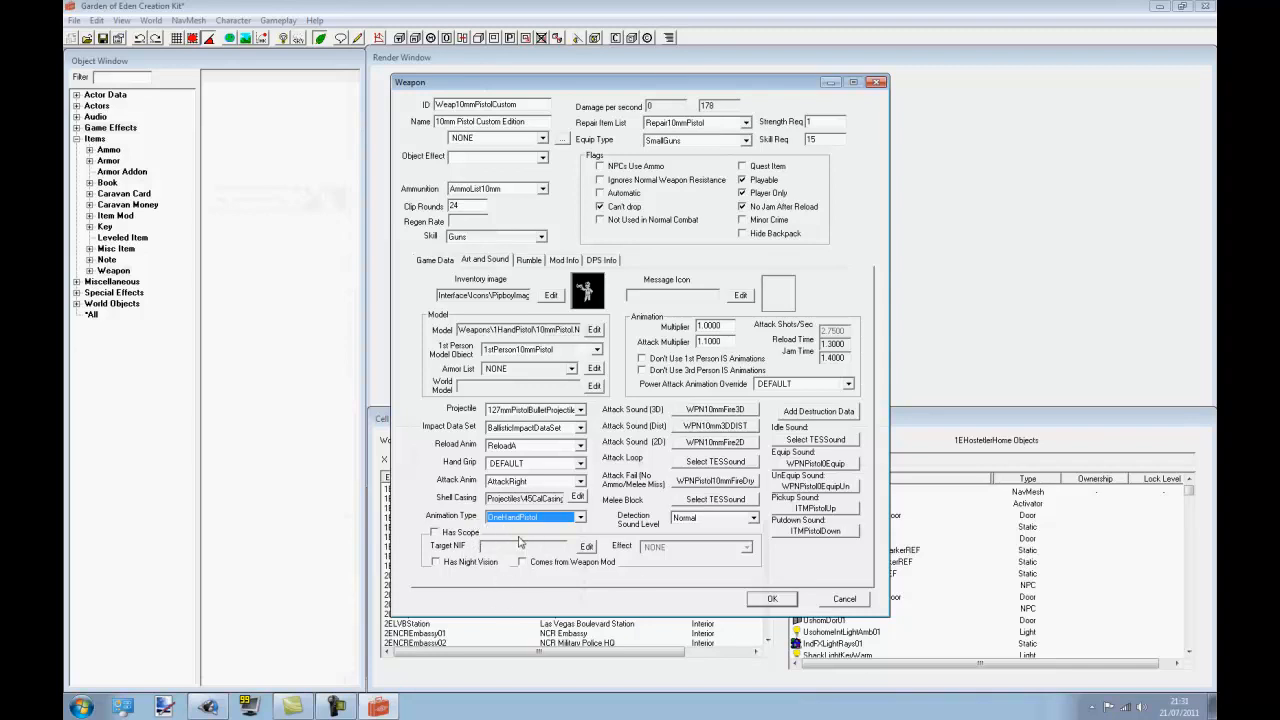
{"action": "left_click", "coordinate": [378, 706]}
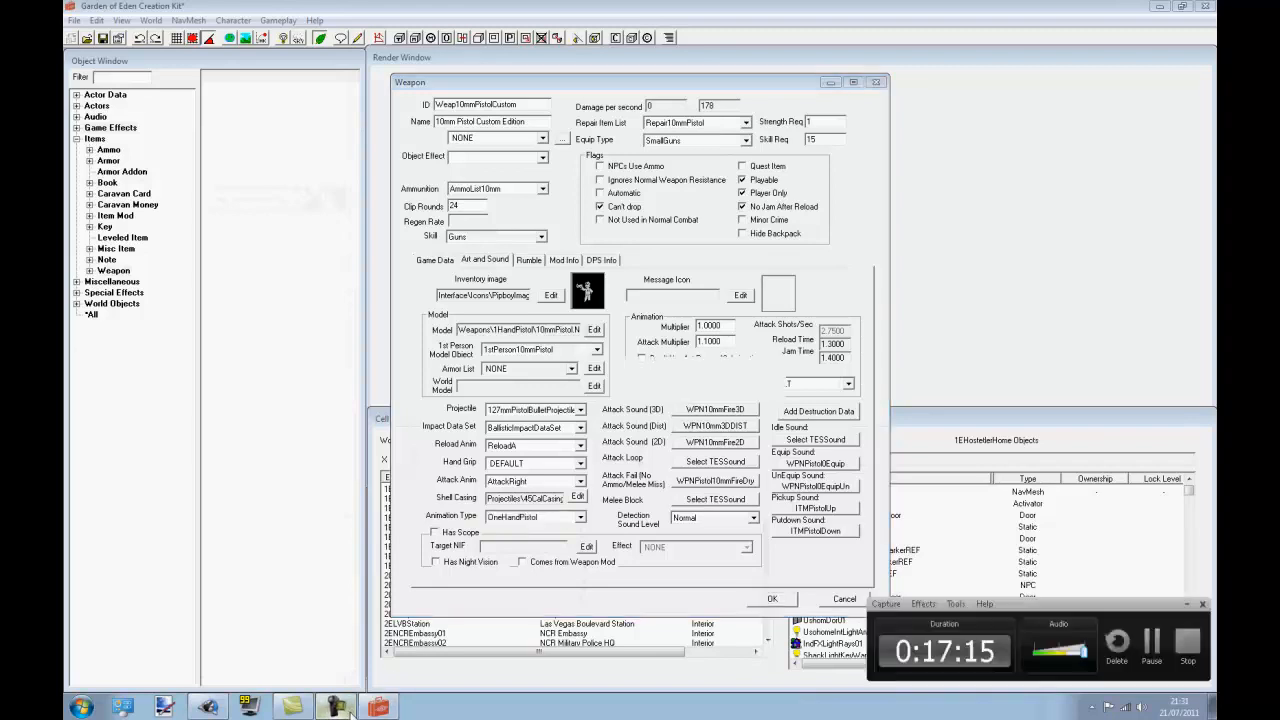
{"action": "left_click", "coordinate": [1187, 605]}
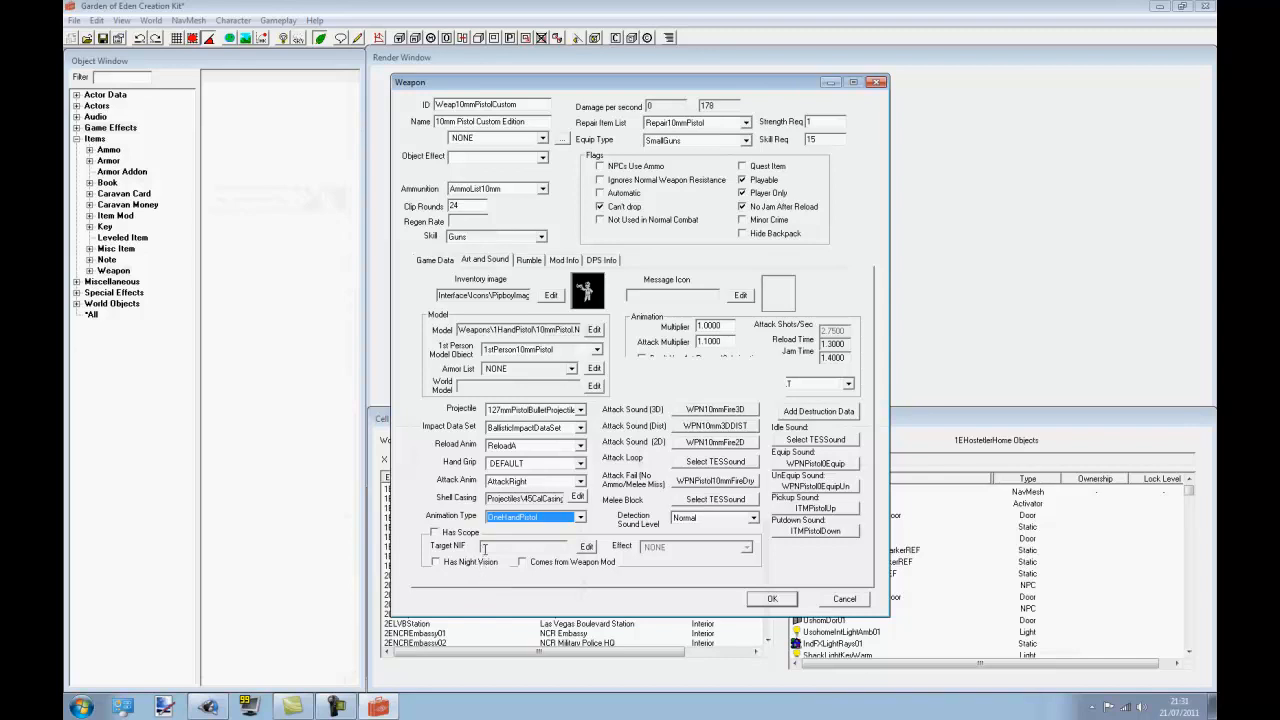
- Try WPN357RevolverFire2D as the Attack Sound (3D) and restore WPN10mmFire3D
{"action": "left_click", "coordinate": [706, 411]}
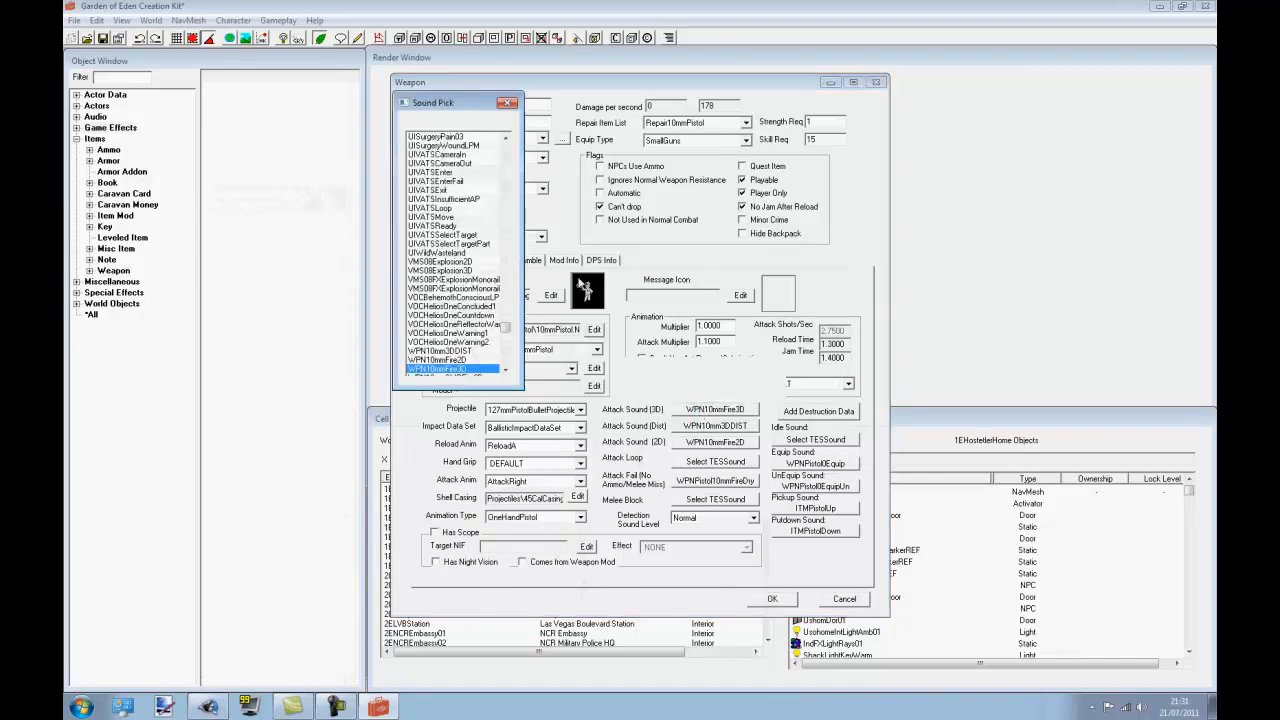
{"action": "scroll", "coordinate": [460, 320], "scroll_direction": "down", "scroll_amount": 2}
{"action": "scroll", "coordinate": [490, 345], "scroll_direction": "down", "scroll_amount": 1}
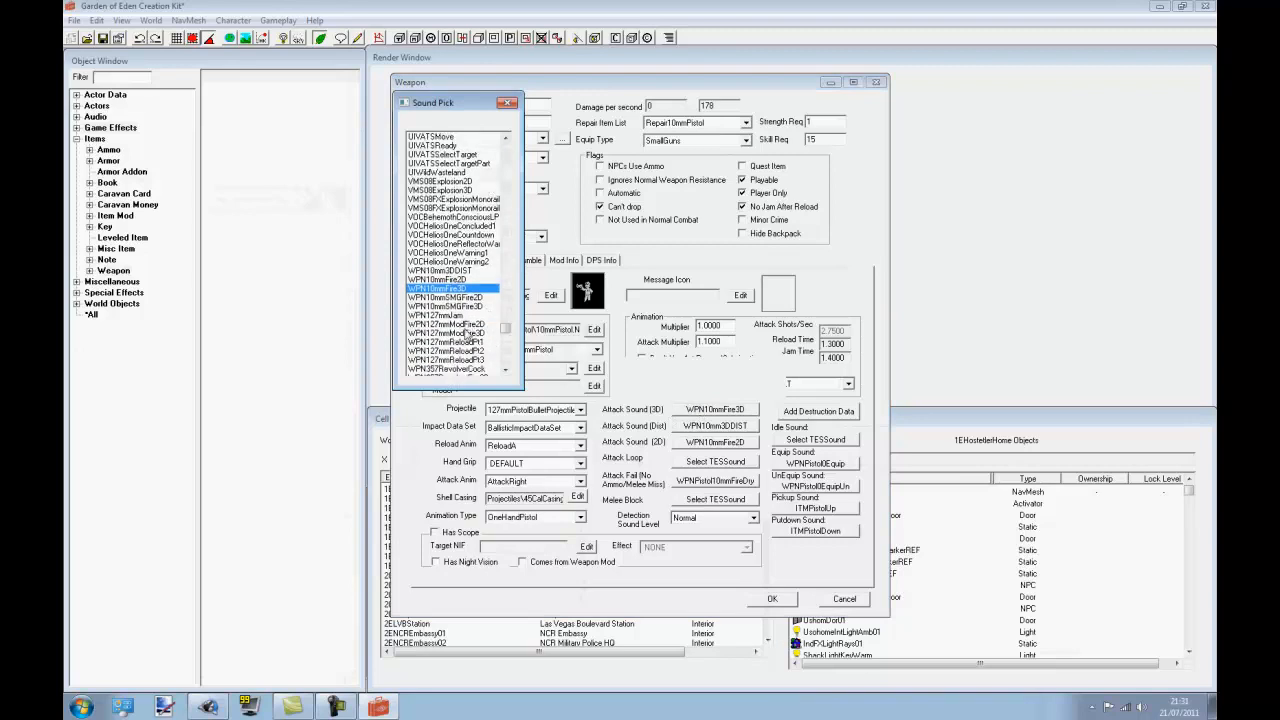
{"action": "scroll", "coordinate": [472, 345], "scroll_direction": "down", "scroll_amount": 1}
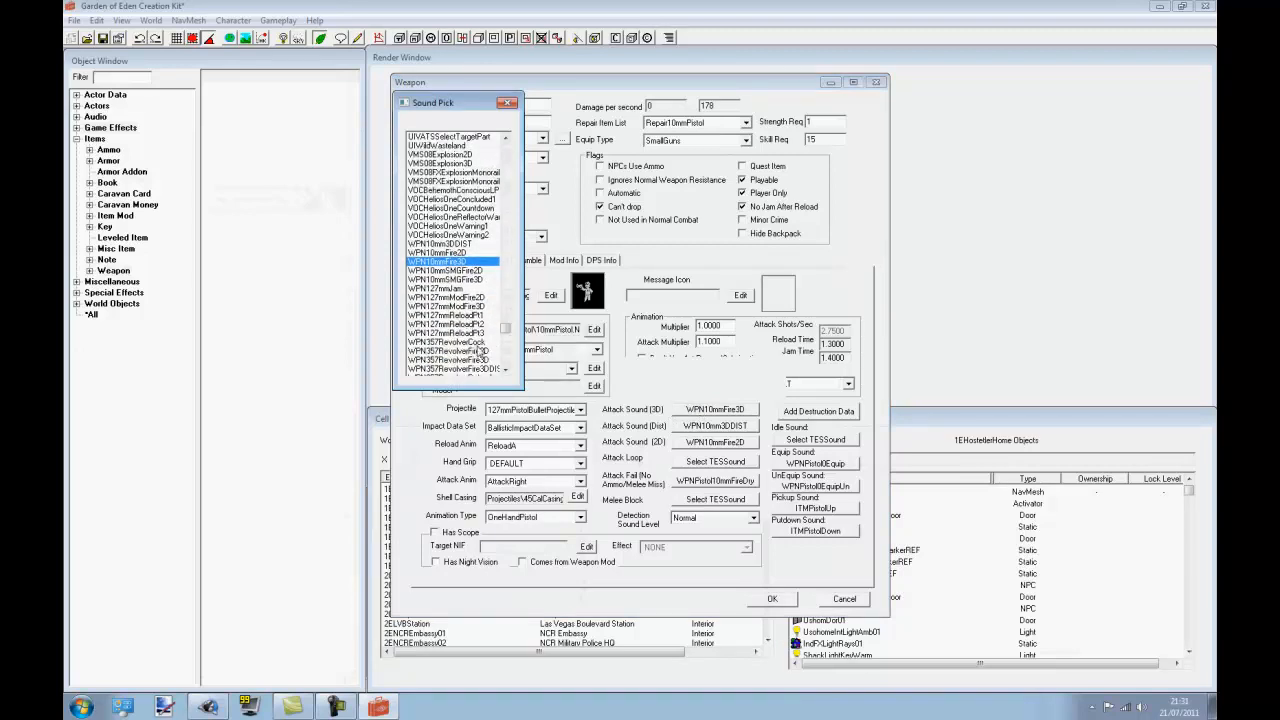
{"action": "scroll", "coordinate": [479, 350], "scroll_direction": "down", "scroll_amount": 1}
{"action": "double_click", "coordinate": [470, 324]}
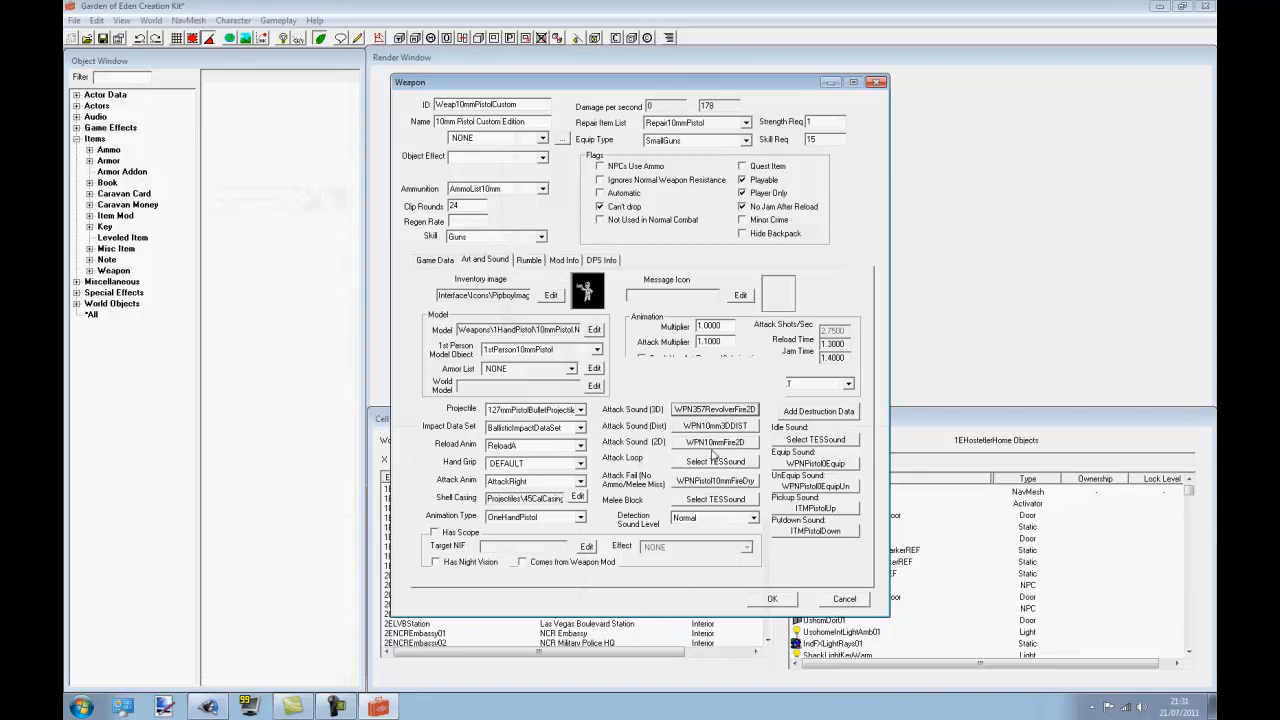
{"action": "left_click", "coordinate": [693, 412]}
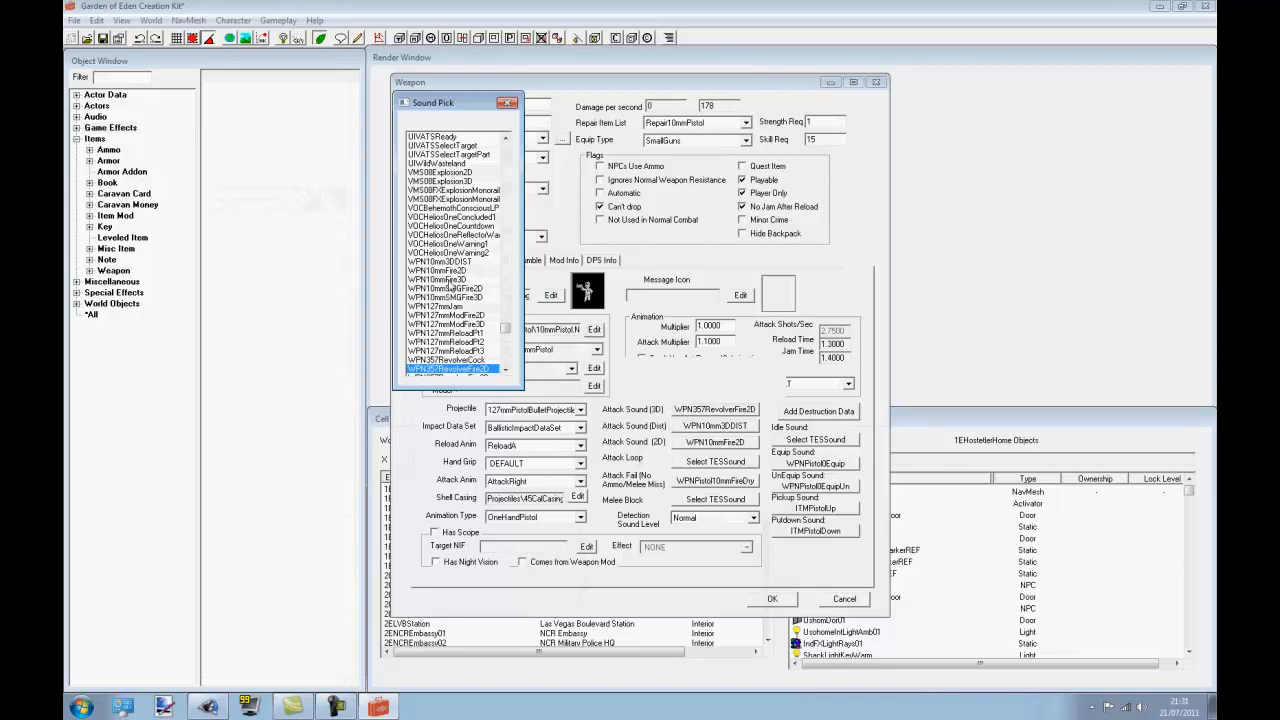
{"action": "double_click", "coordinate": [449, 281]}
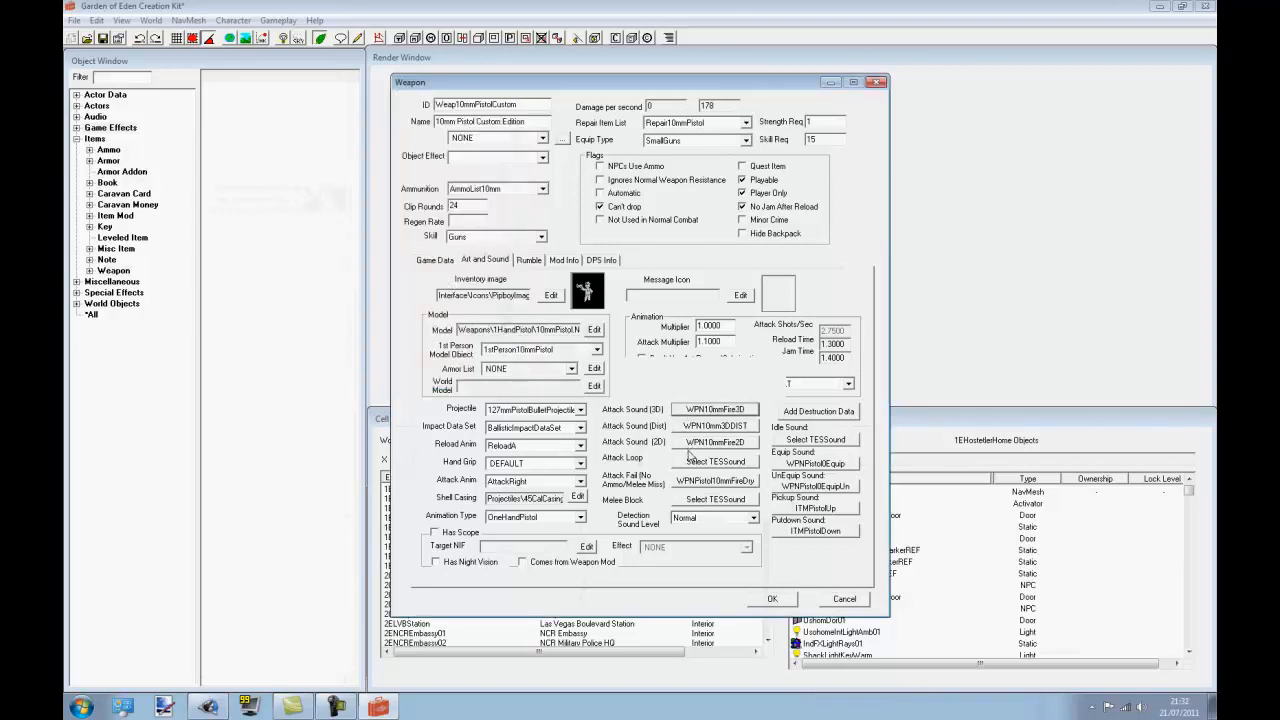
- Set the weapon's Detection Sound Level to Silent
{"action": "left_click", "coordinate": [685, 517]}
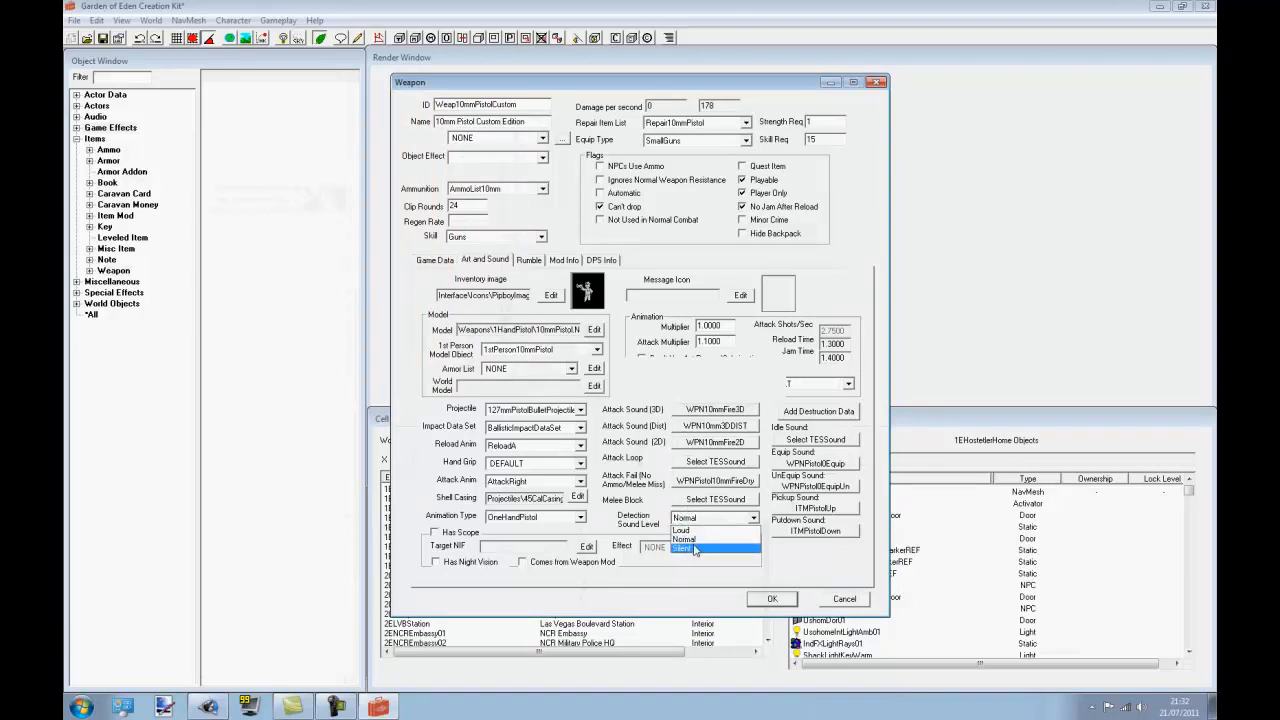
{"action": "left_click", "coordinate": [690, 549]}
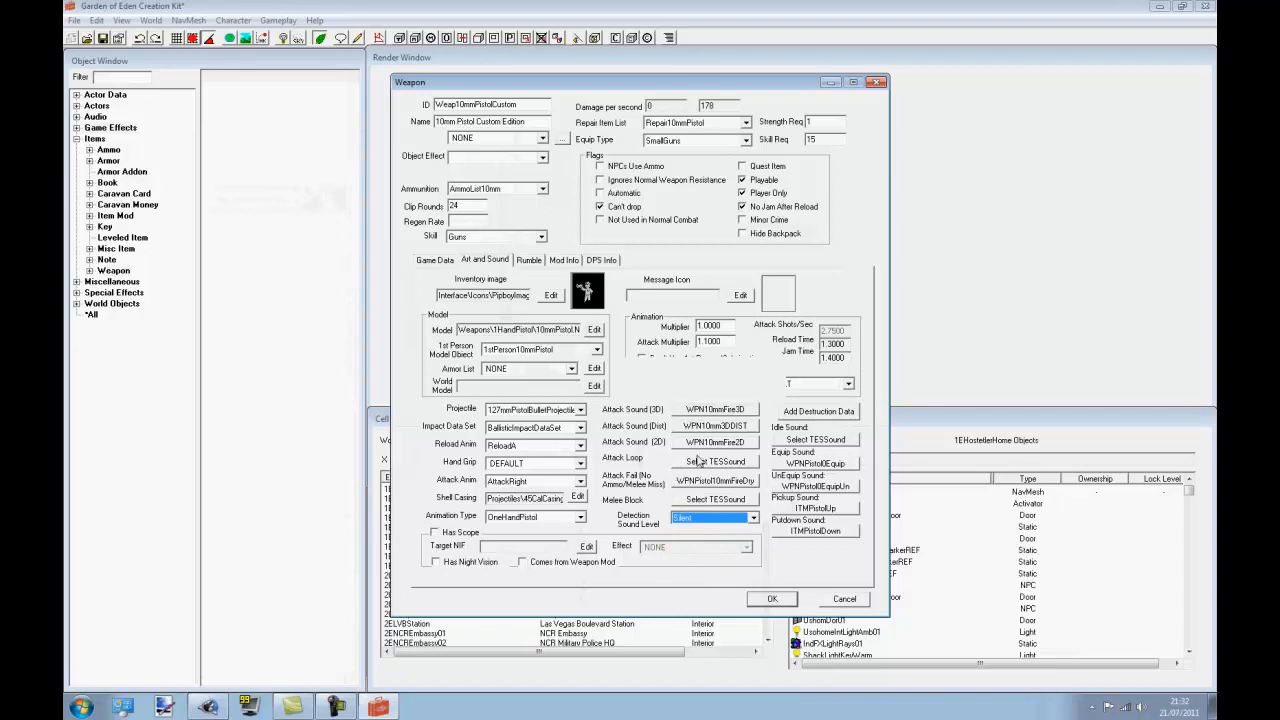
- Review the weapon's firing rumble settings and its mod models, sounds and game effects
{"action": "left_click", "coordinate": [446, 262]}
{"action": "left_click", "coordinate": [529, 262]}
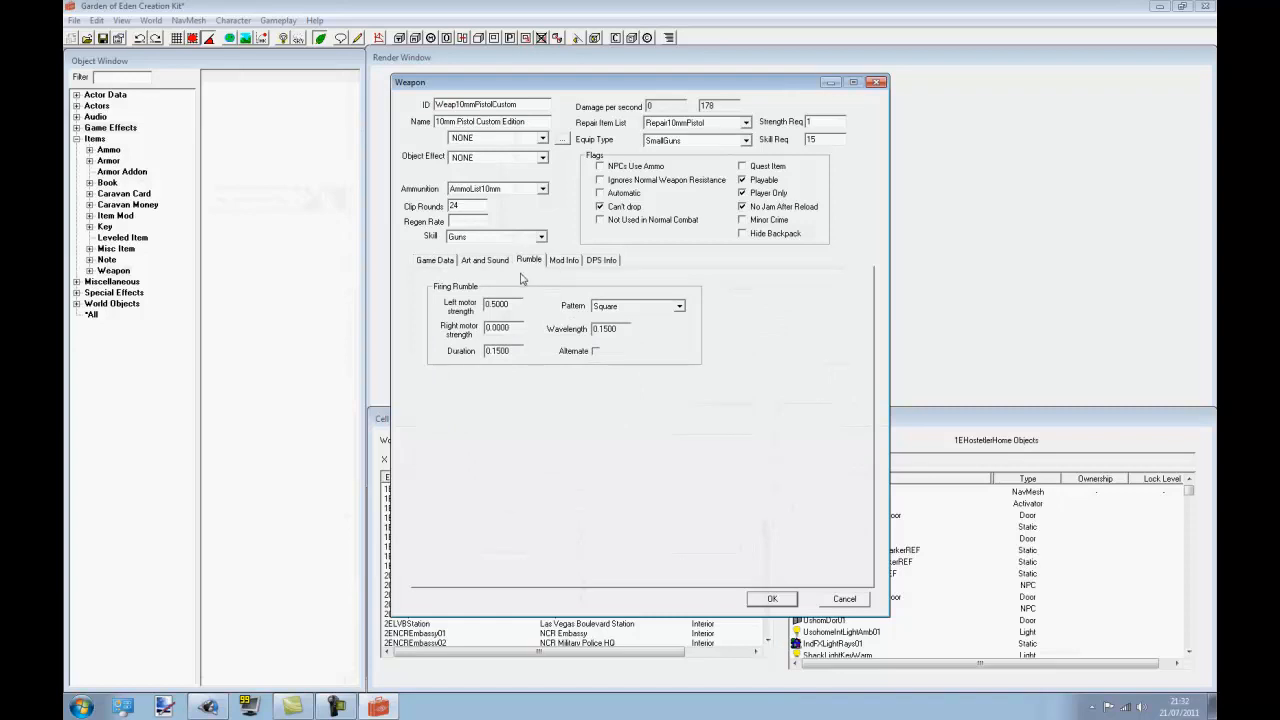
{"action": "left_click", "coordinate": [564, 261]}
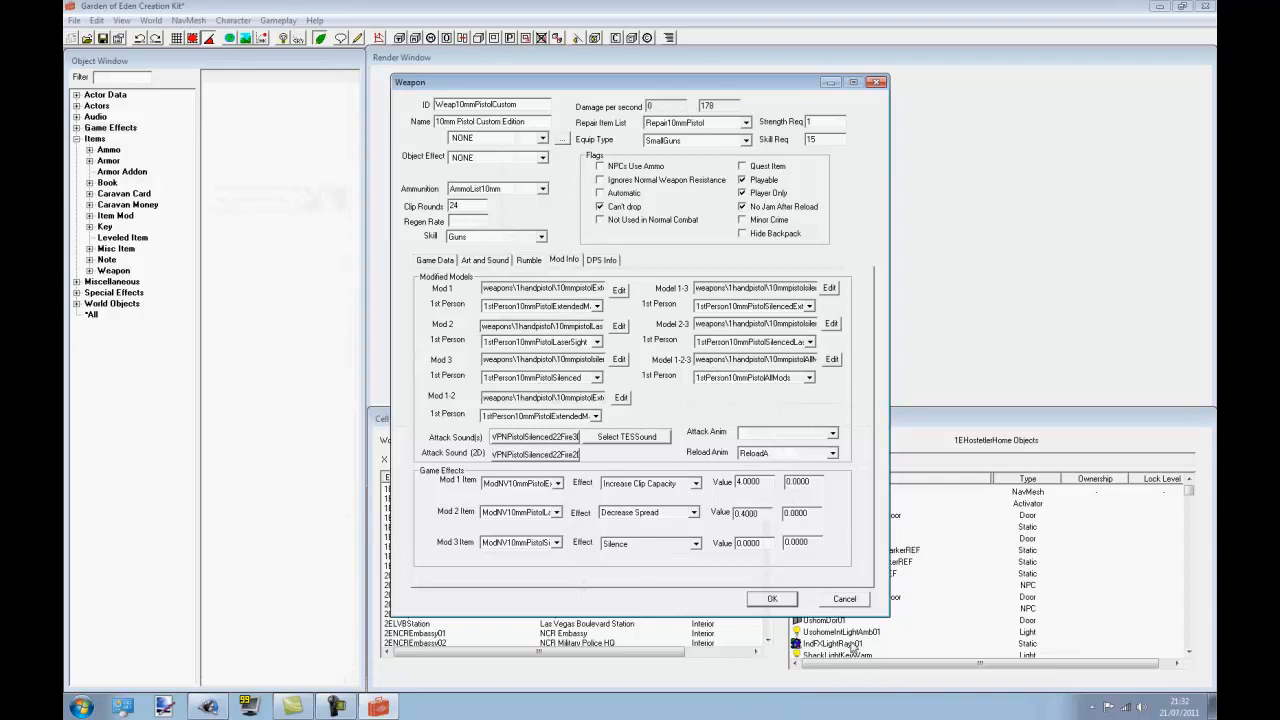
- Accept the weapon edits and create a new form with the ID Weap10mmPistolCustom
{"action": "left_click", "coordinate": [436, 260]}
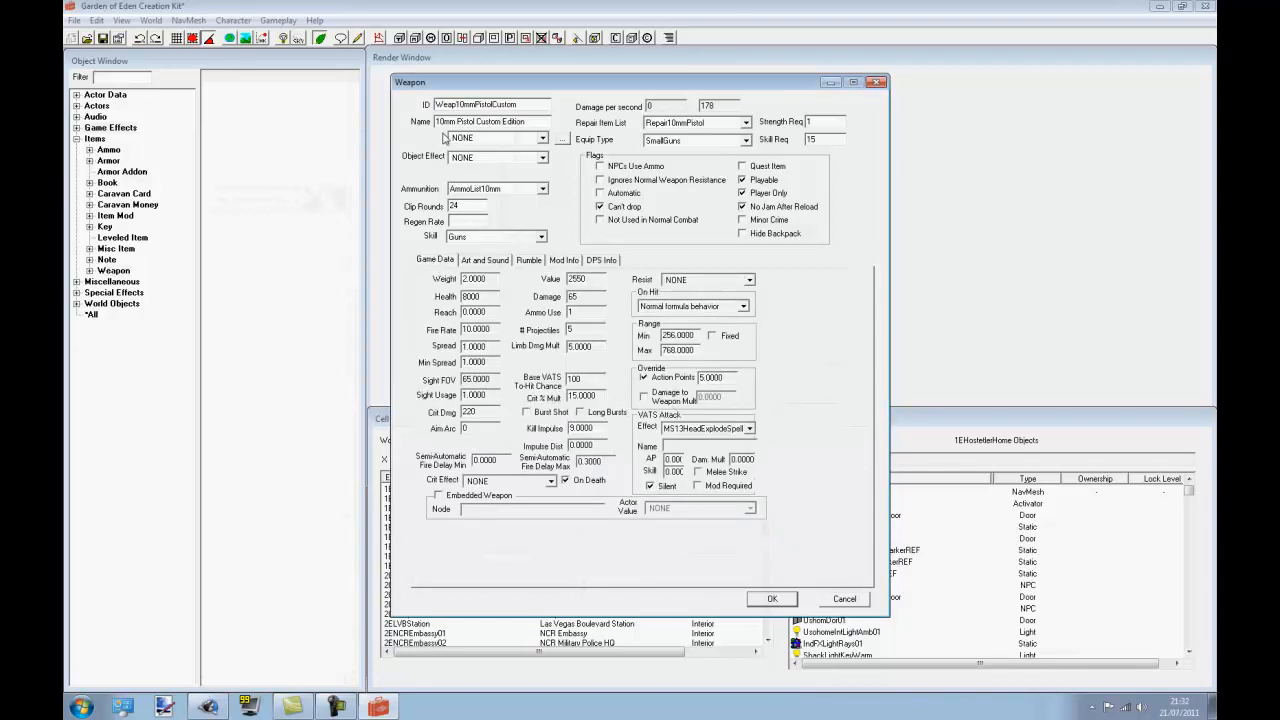
{"action": "left_click", "coordinate": [776, 598]}
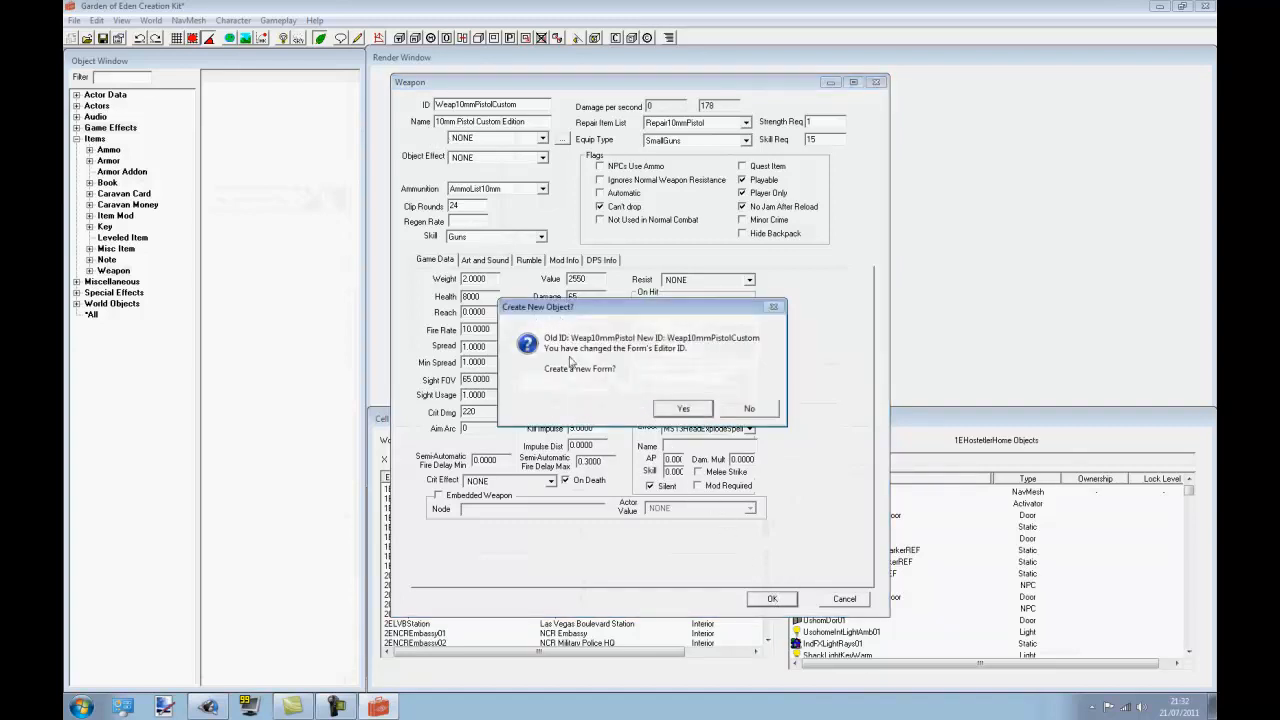
{"action": "left_click", "coordinate": [679, 408]}
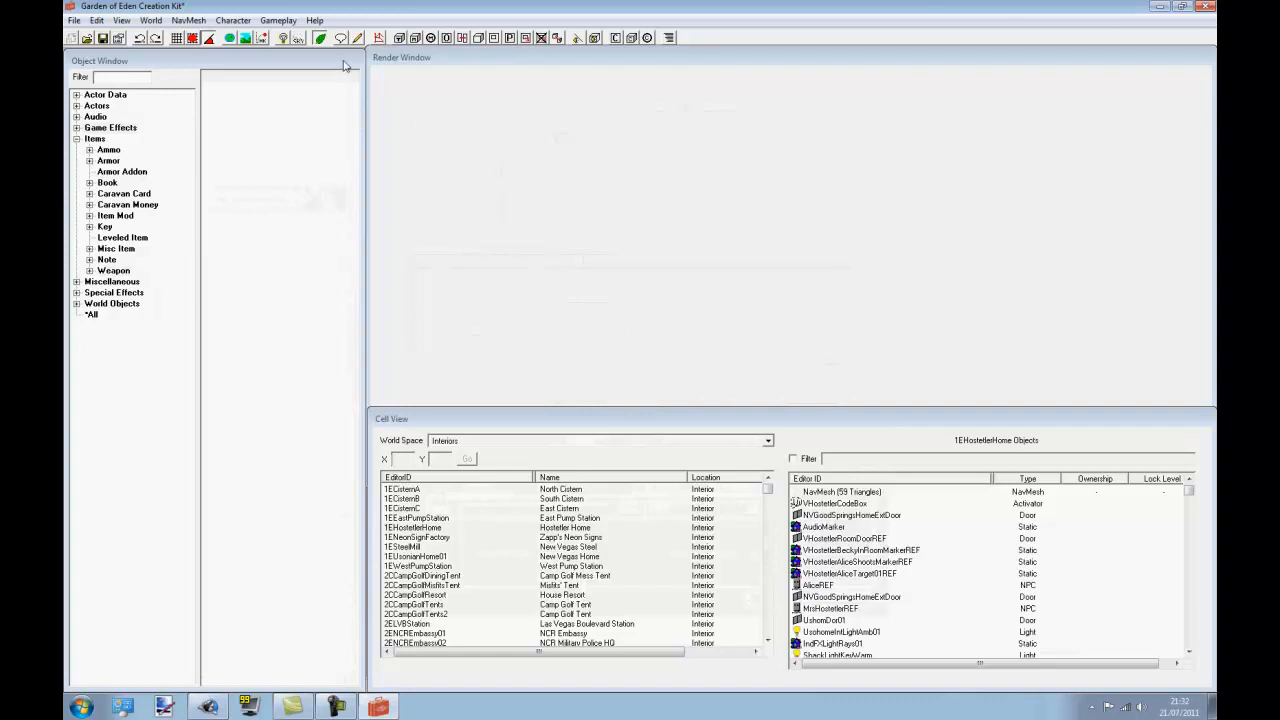
{"action": "left_click_drag", "start_coordinate": [349, 51], "coordinate": [350, 46]}
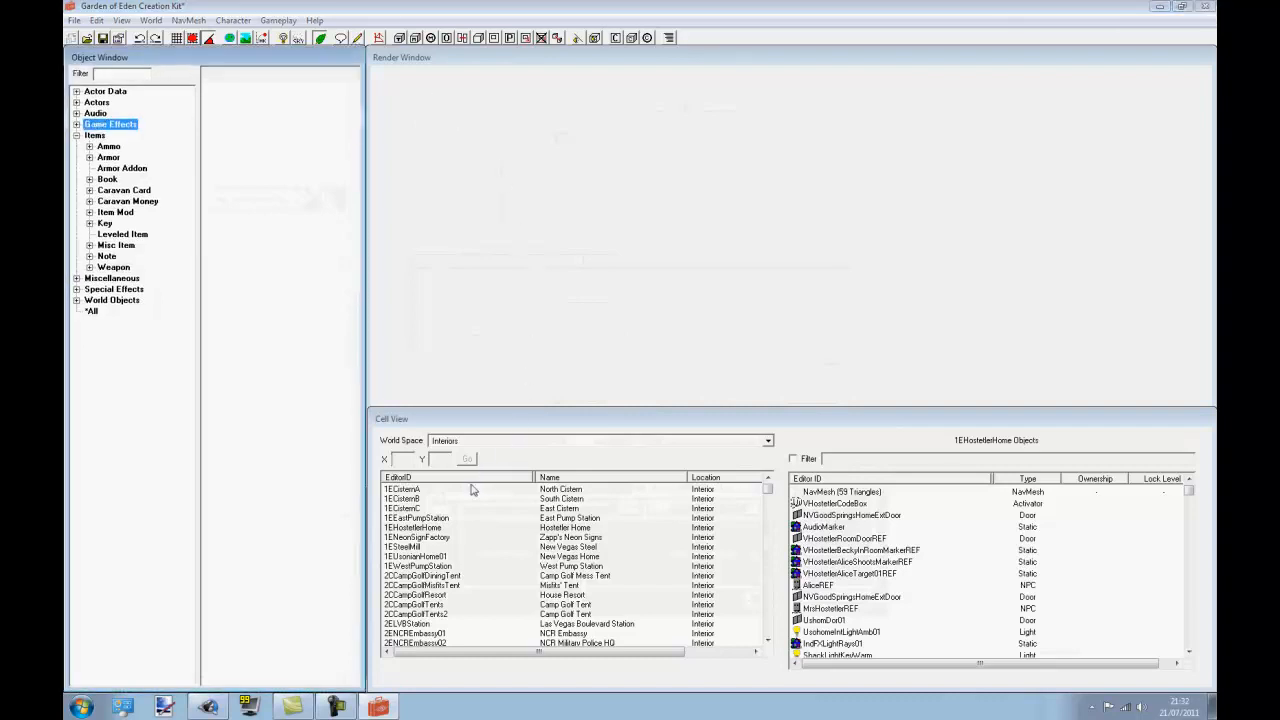
- Find the Goodsprings Gas Station interior cell (GSGasStation) and load it in the Render Window at its OffDoorMetalSml01 door
{"action": "left_click", "coordinate": [515, 527]}
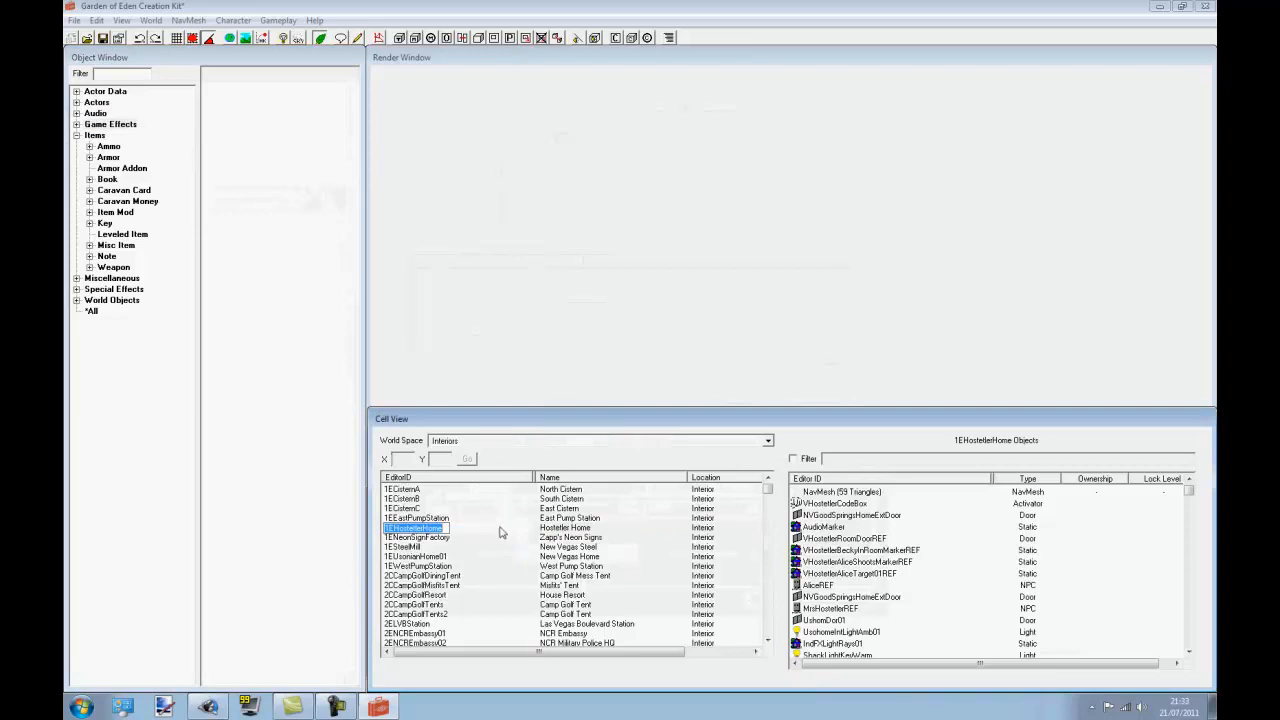
{"action": "left_click", "coordinate": [520, 585]}
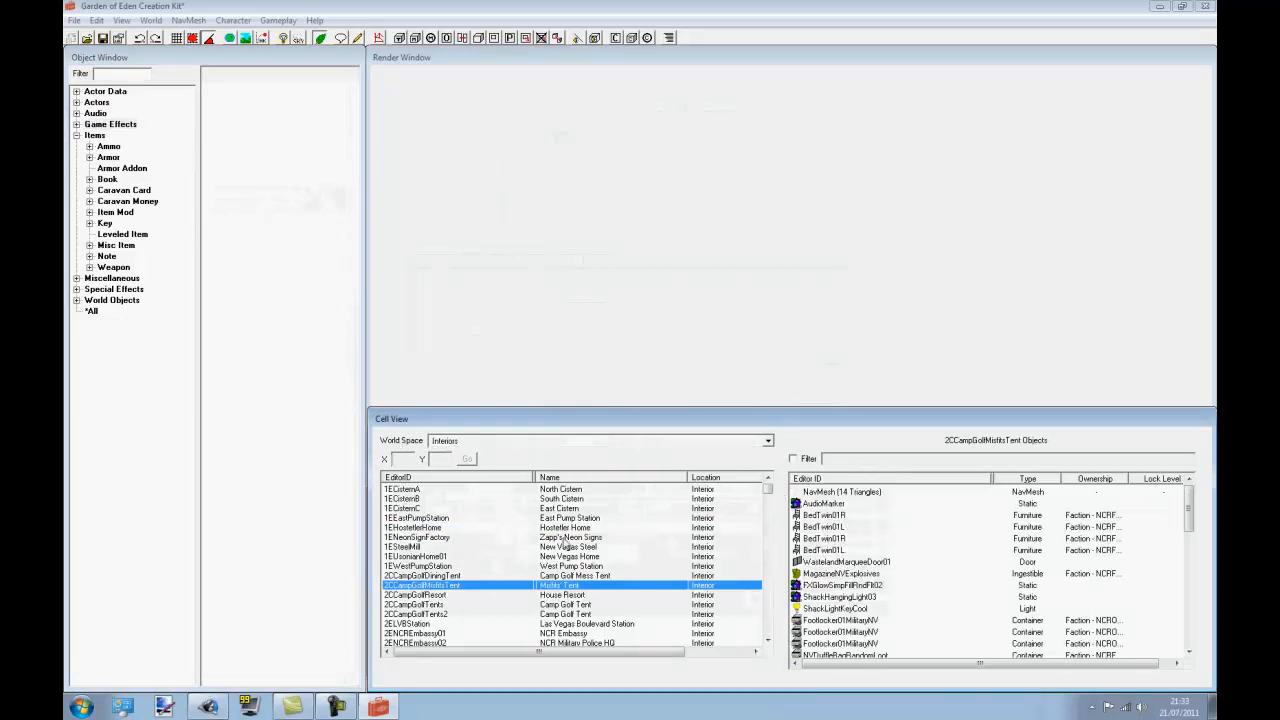
{"action": "left_click", "coordinate": [440, 490]}
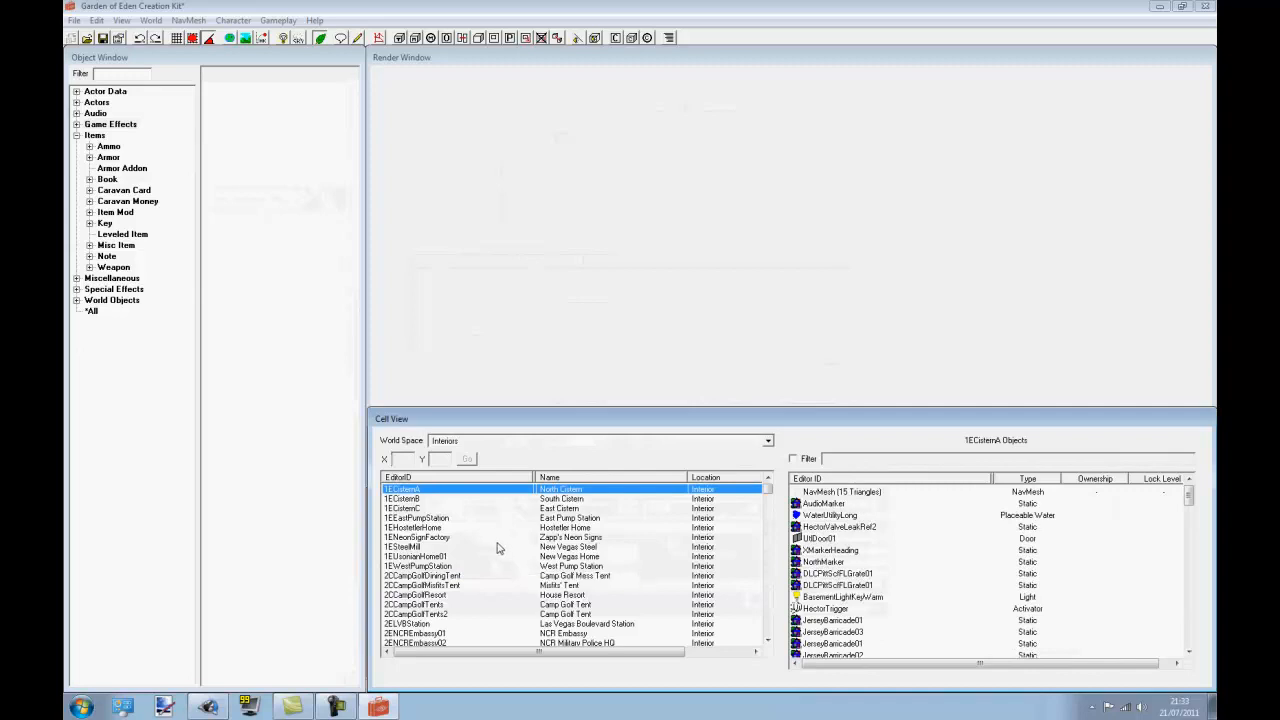
{"action": "left_click", "coordinate": [494, 509]}
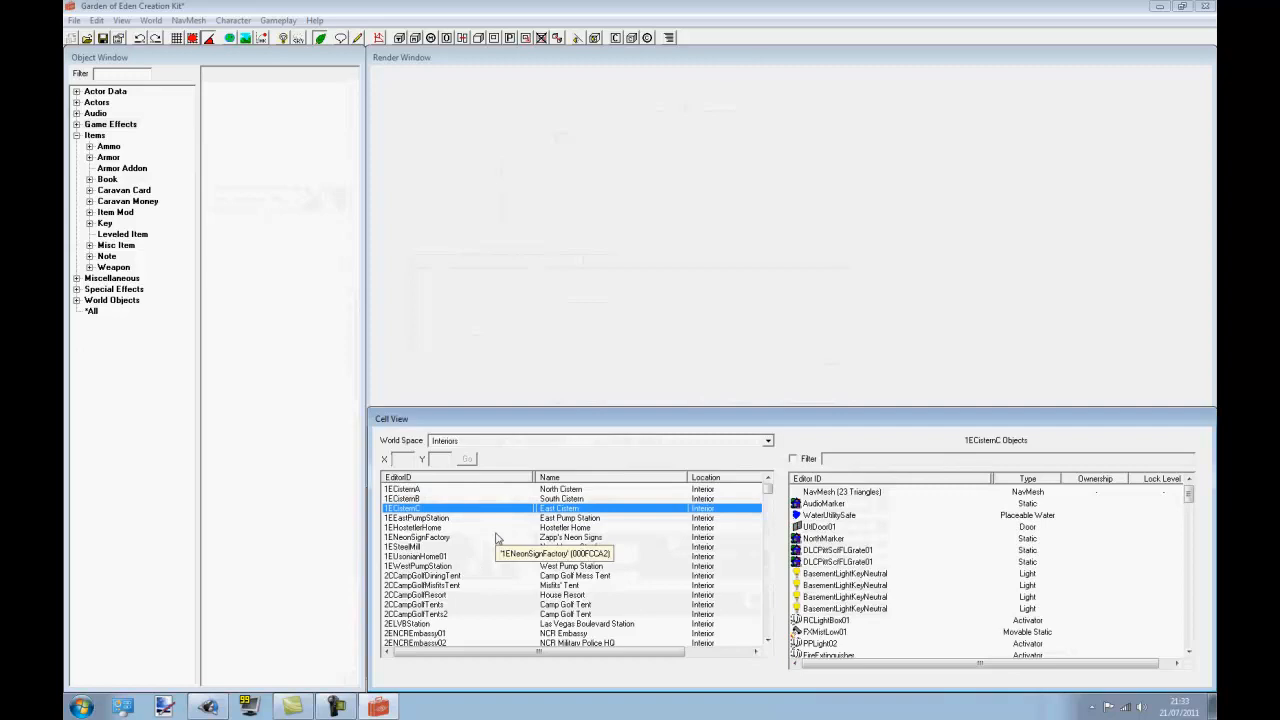
{"action": "type", "text": "gs"}
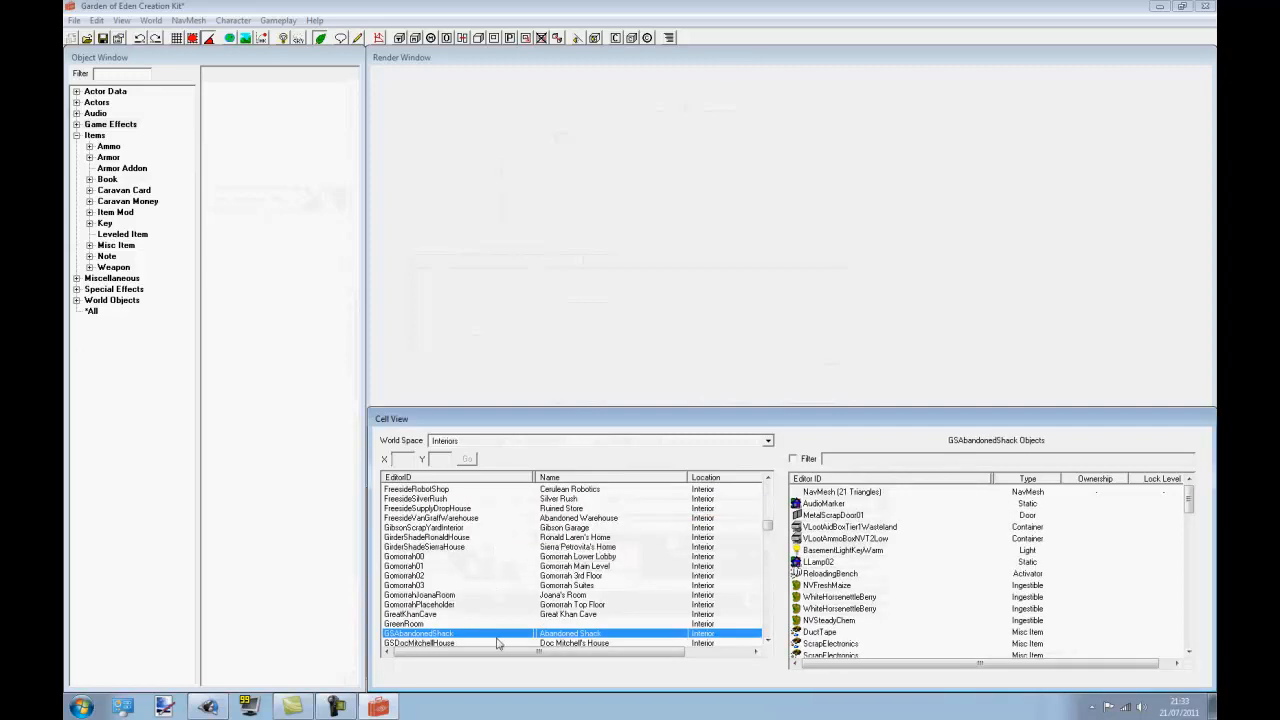
{"action": "scroll", "coordinate": [498, 640], "scroll_direction": "down", "scroll_amount": 3}
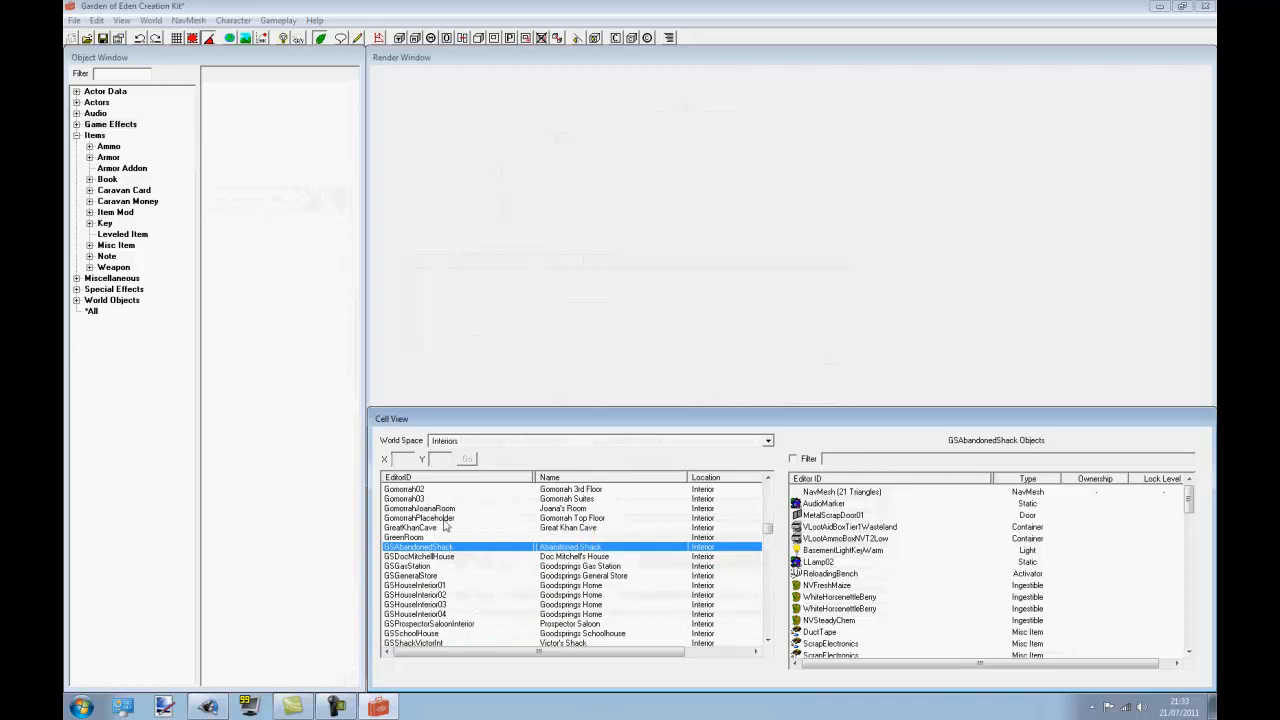
{"action": "scroll", "coordinate": [554, 584], "scroll_direction": "down", "scroll_amount": 1}
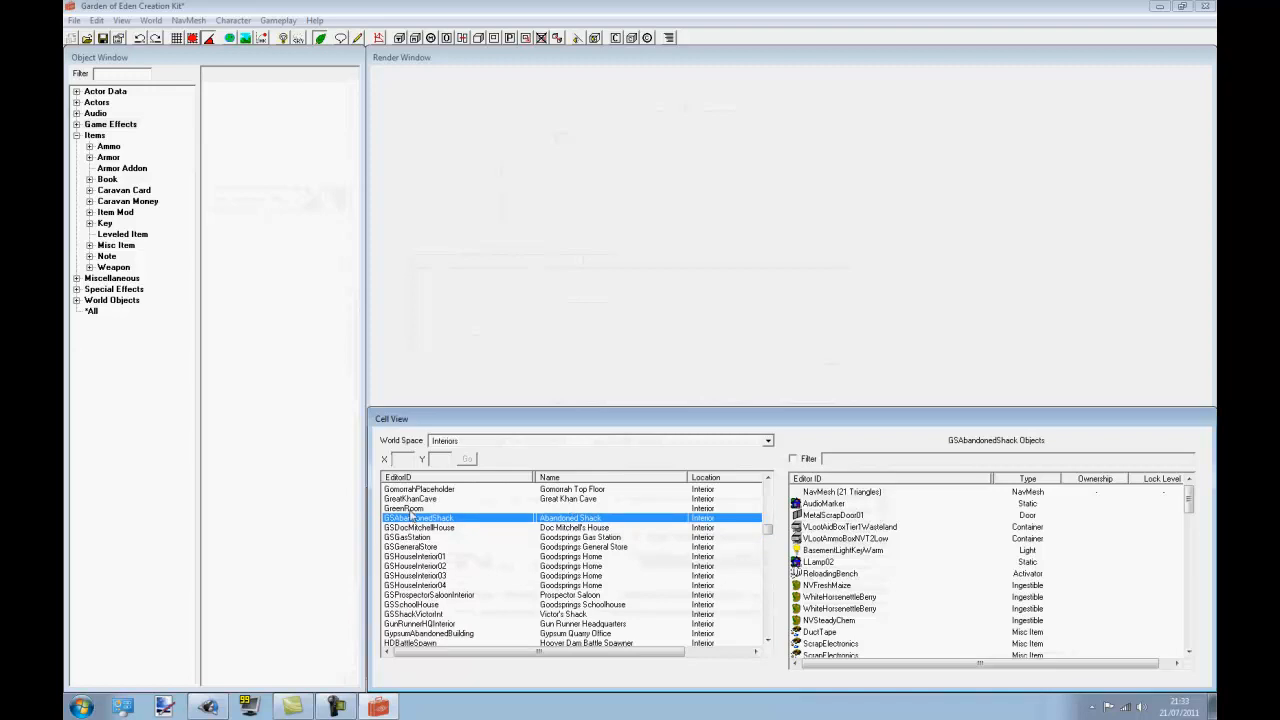
{"action": "scroll", "coordinate": [450, 600], "scroll_direction": "down", "scroll_amount": 2}
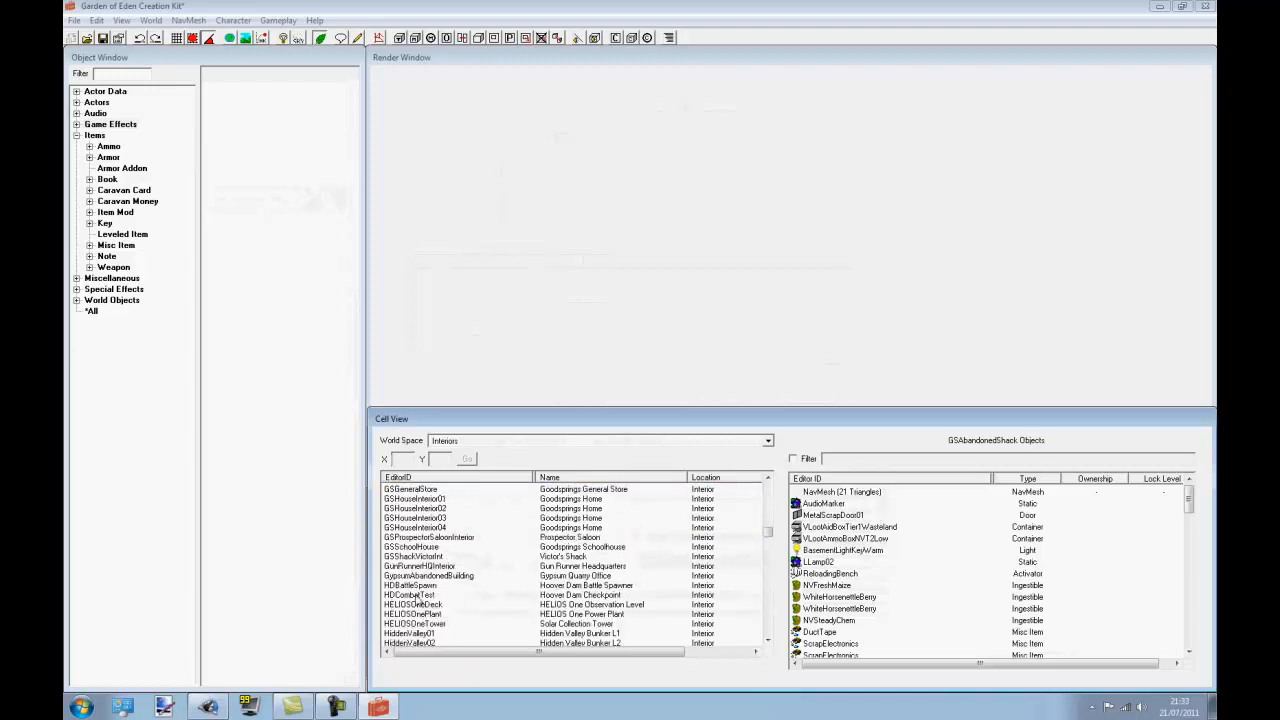
{"action": "scroll", "coordinate": [416, 597], "scroll_direction": "down", "scroll_amount": 1}
{"action": "scroll", "coordinate": [478, 588], "scroll_direction": "up", "scroll_amount": 4}
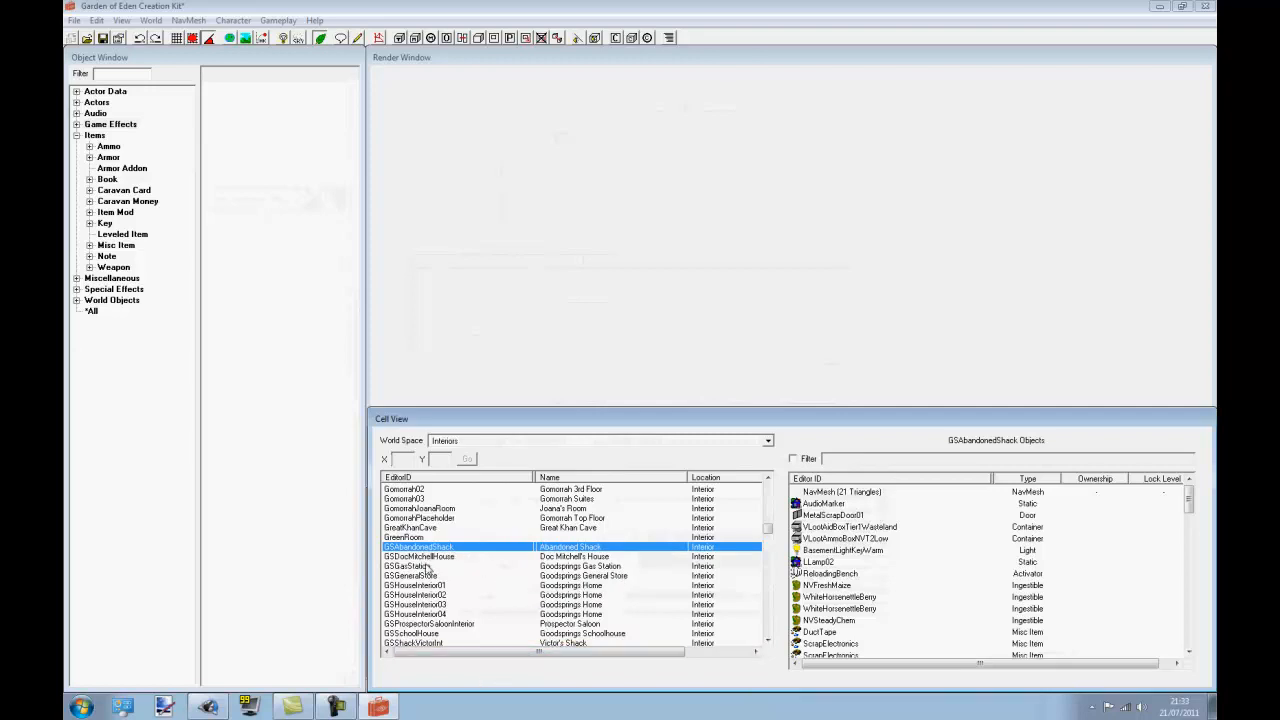
{"action": "left_click", "coordinate": [427, 566]}
{"action": "left_click", "coordinate": [930, 586]}
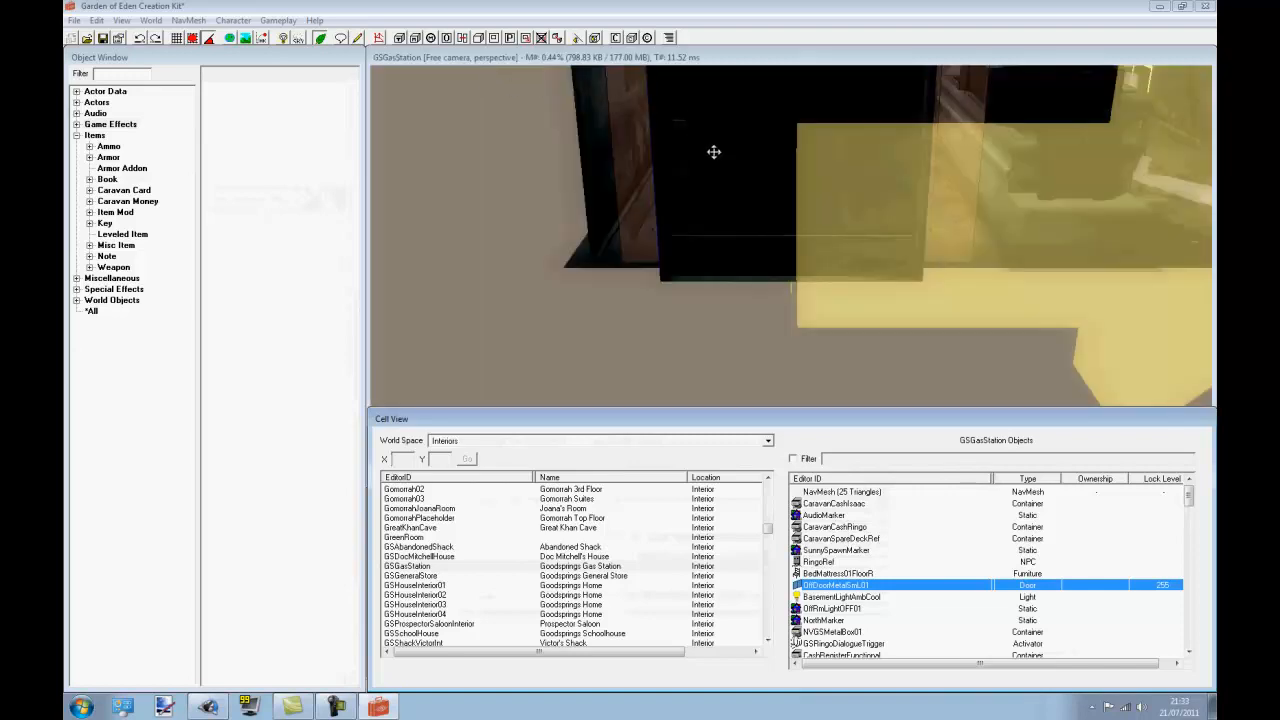
- Find Weap10mmPistolCustom among the weapons and place it in the gas station near the white shelves along the wall
{"action": "middle_click_drag", "start_coordinate": [714, 152], "coordinate": [890, 204]}
{"action": "key", "text": "a"}
{"action": "middle_click_drag", "start_coordinate": [948, 248], "coordinate": [962, 259]}
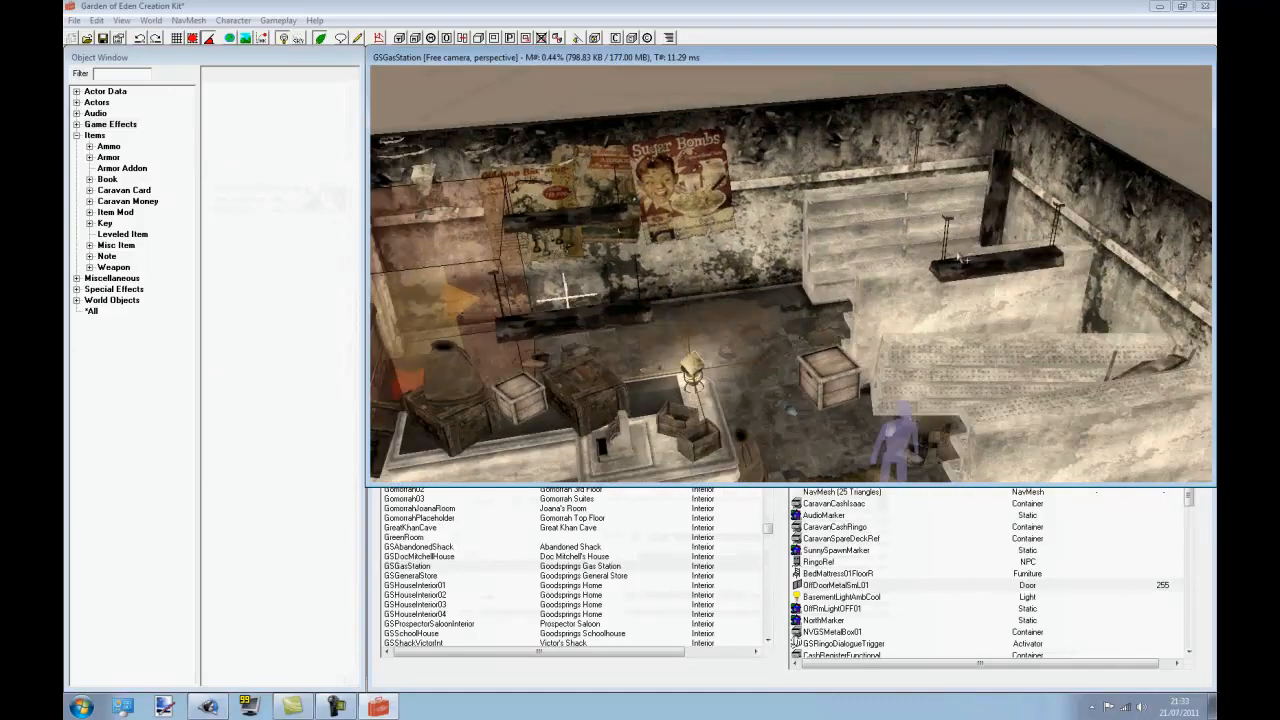
{"action": "scroll", "coordinate": [891, 291], "scroll_direction": "up", "scroll_amount": 5}
{"action": "scroll", "coordinate": [888, 288], "scroll_direction": "down", "scroll_amount": 2}
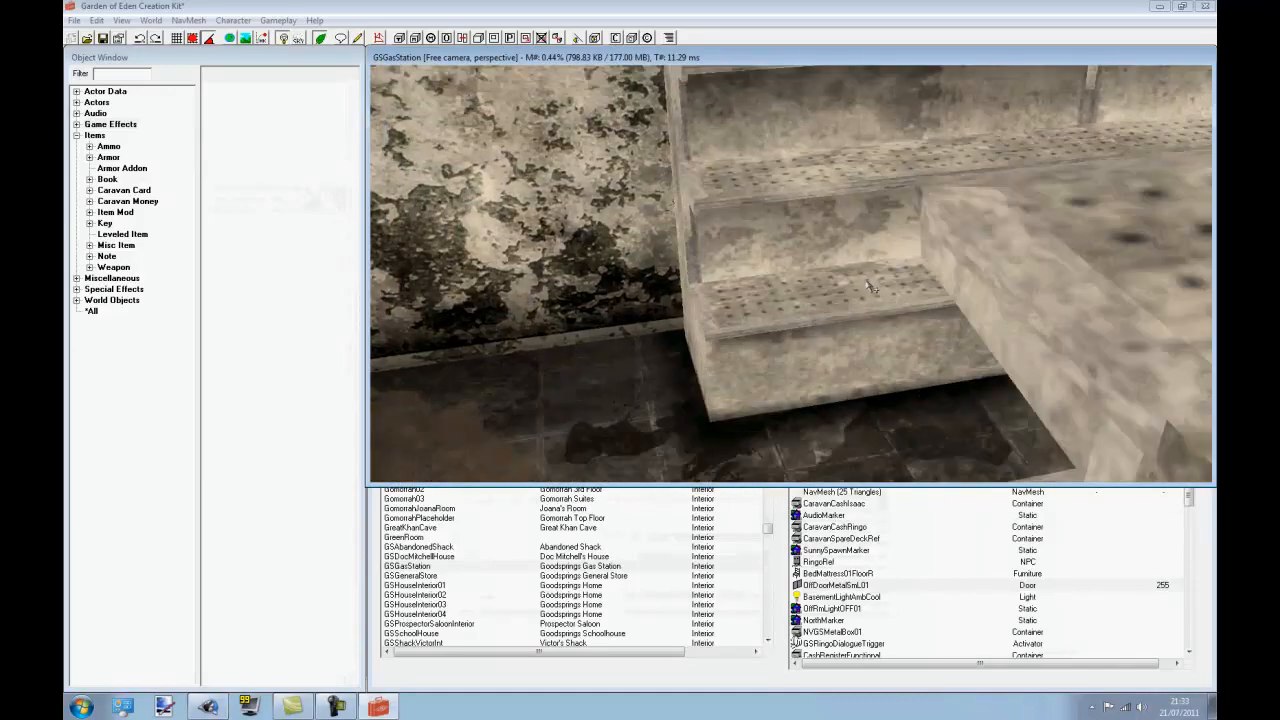
{"action": "scroll", "coordinate": [870, 287], "scroll_direction": "up", "scroll_amount": 2}
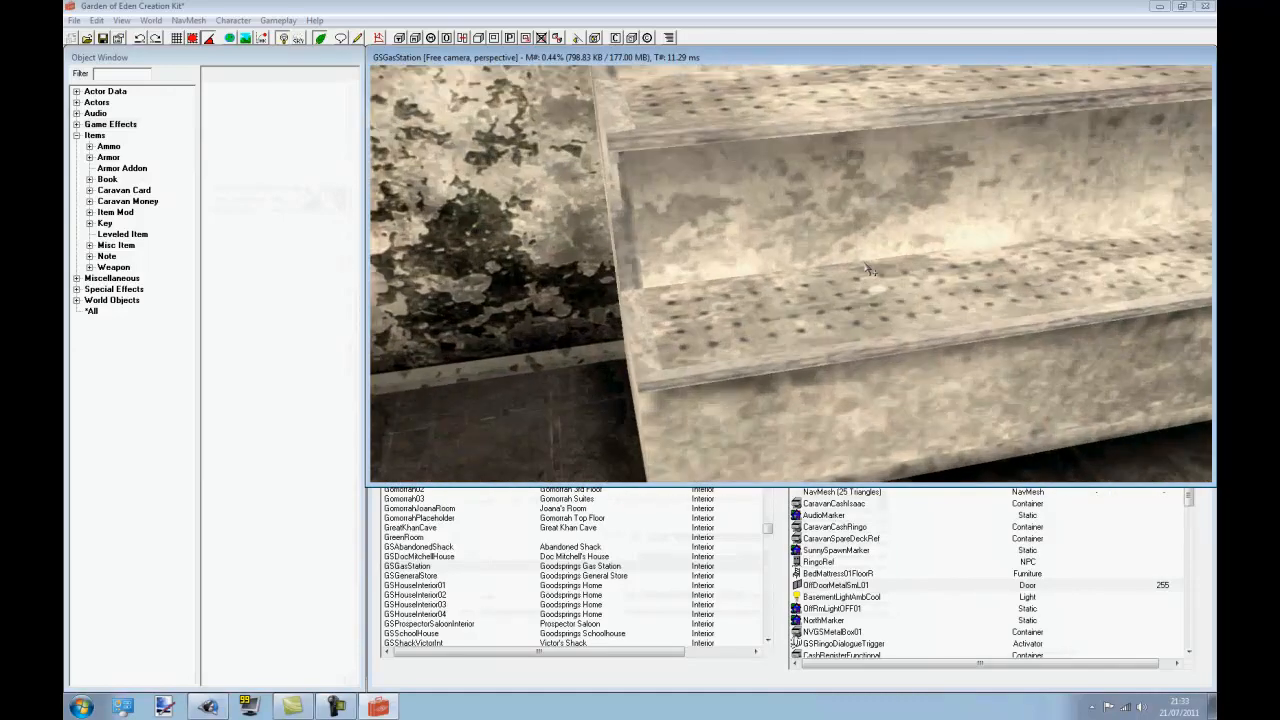
{"action": "left_click", "coordinate": [124, 268]}
{"action": "left_click", "coordinate": [284, 332]}
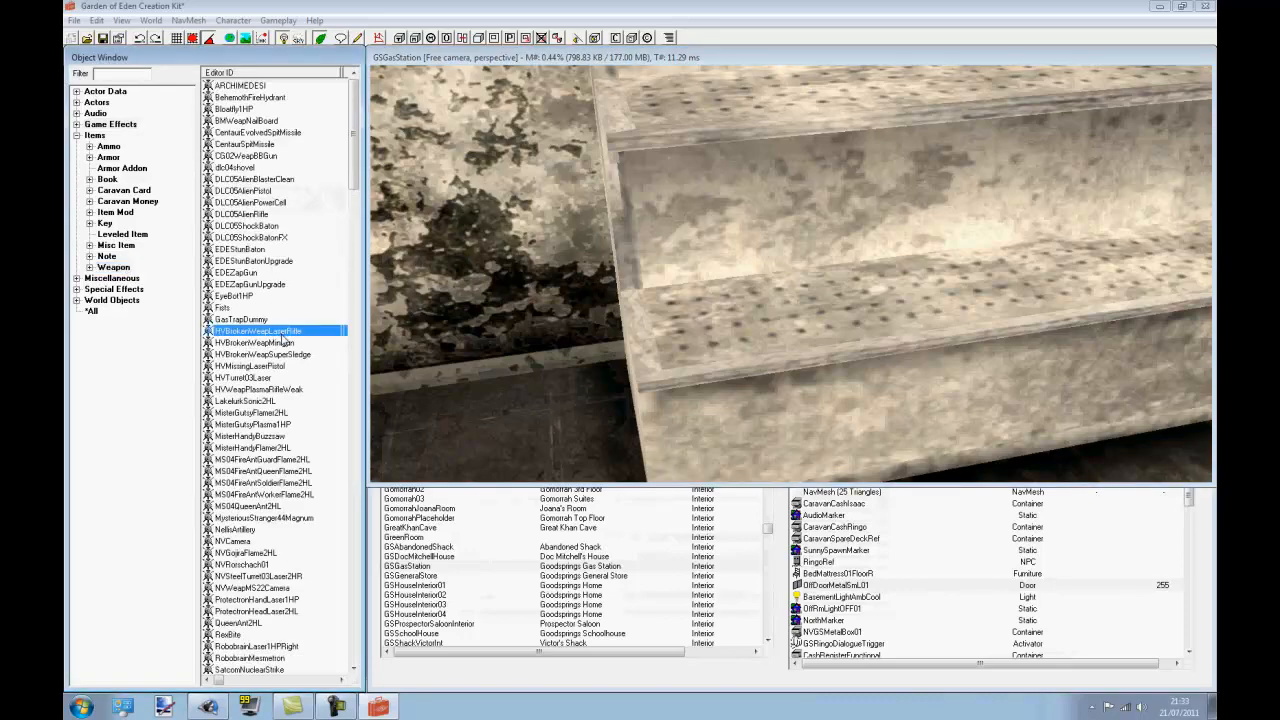
{"action": "scroll", "coordinate": [290, 330], "scroll_direction": "down", "scroll_amount": 13}
{"action": "key", "text": "w"}
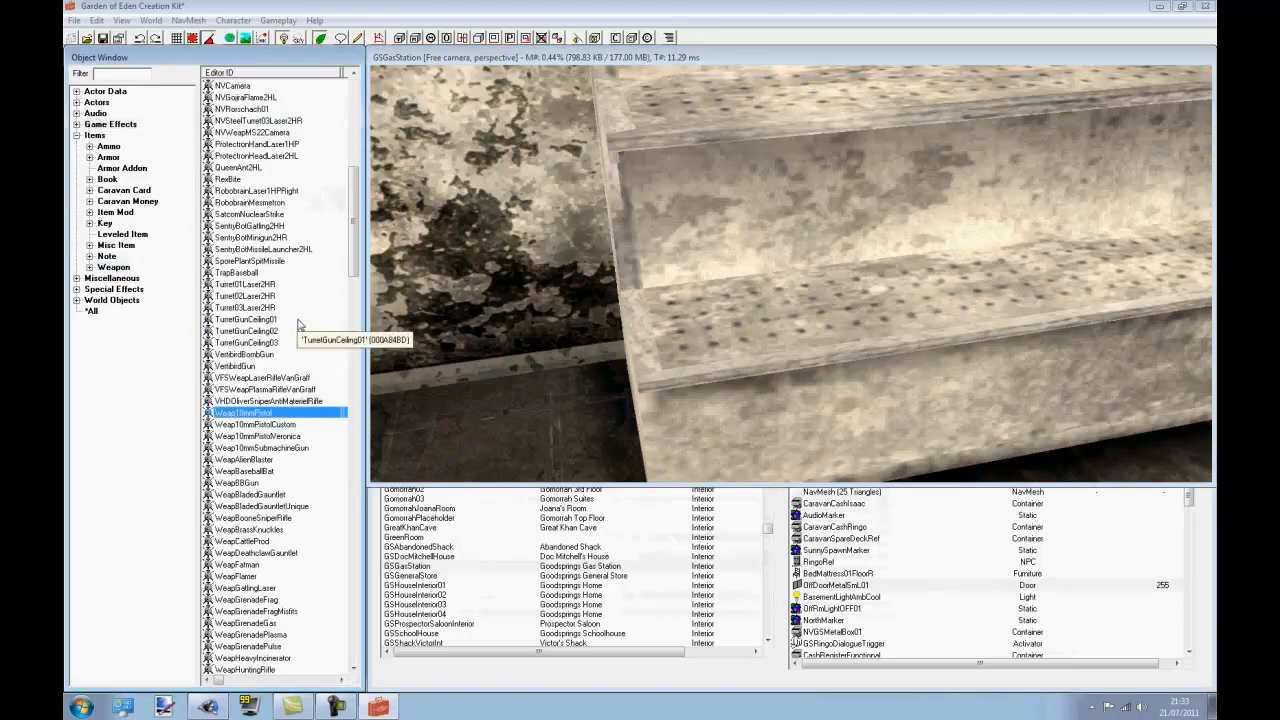
{"action": "left_click", "coordinate": [268, 426]}
{"action": "left_click_drag", "start_coordinate": [268, 428], "coordinate": [1006, 240]}
- Move the placed pistol onto the near end of the lowest shelf tier
{"action": "left_click_drag", "start_coordinate": [960, 400], "coordinate": [698, 16]}
{"action": "middle_click_drag", "start_coordinate": [698, 16], "coordinate": [757, 310], "text": "shift"}
{"action": "left_click_drag", "start_coordinate": [757, 310], "coordinate": [741, 332]}
- Set the placed pistol reference's Count to 1 and Ammo Count to 24 in its Extra data, leaving Soul empty
{"action": "double_click", "coordinate": [741, 332]}
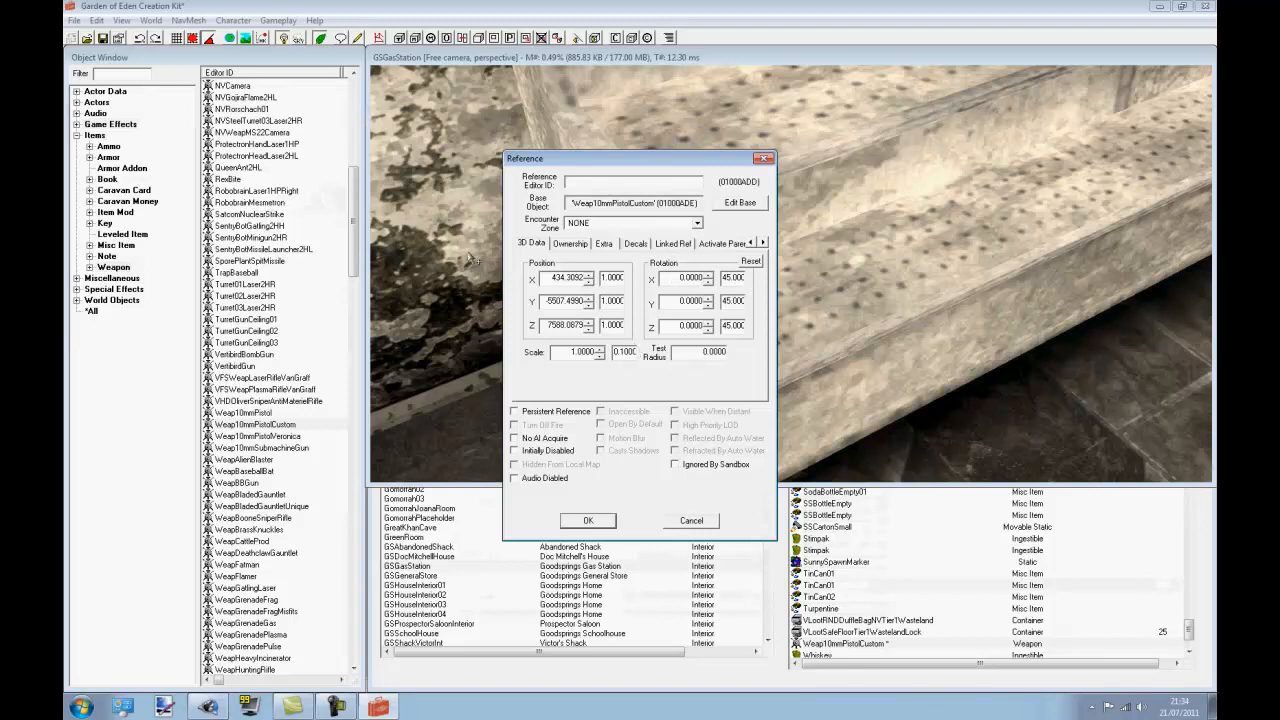
{"action": "left_click", "coordinate": [604, 244]}
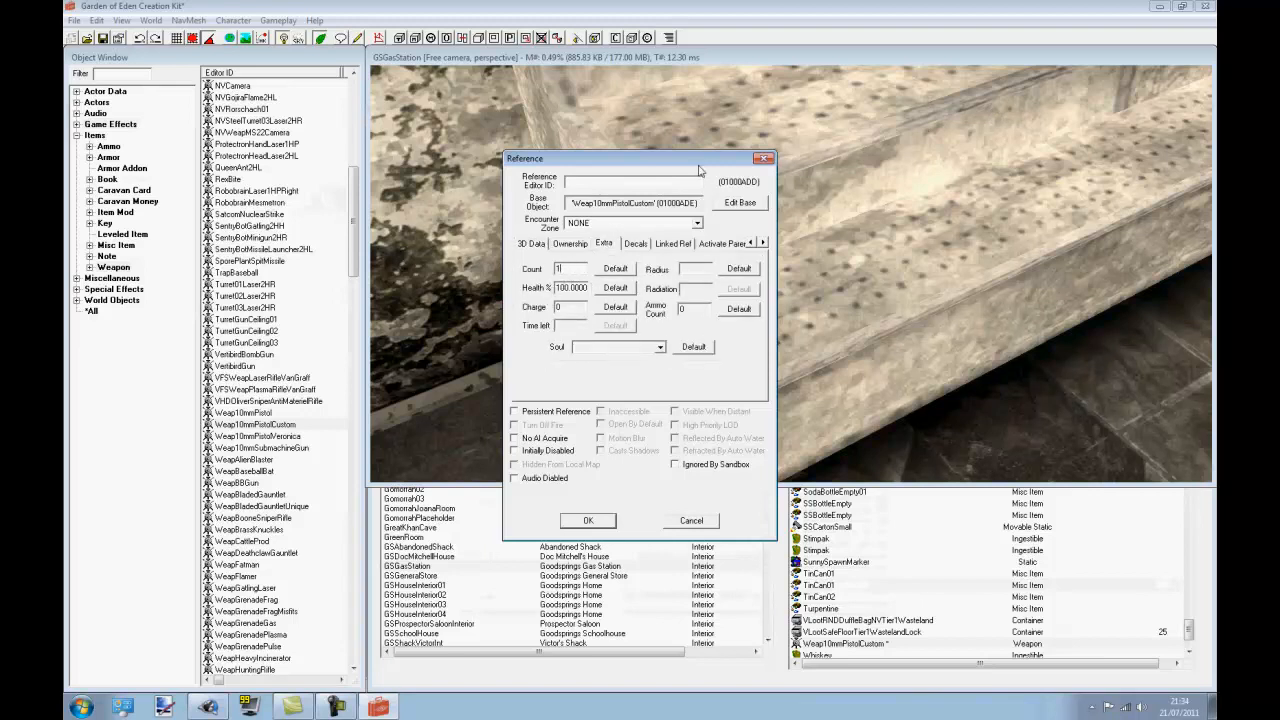
{"action": "left_click_drag", "start_coordinate": [700, 163], "coordinate": [260, 144]}
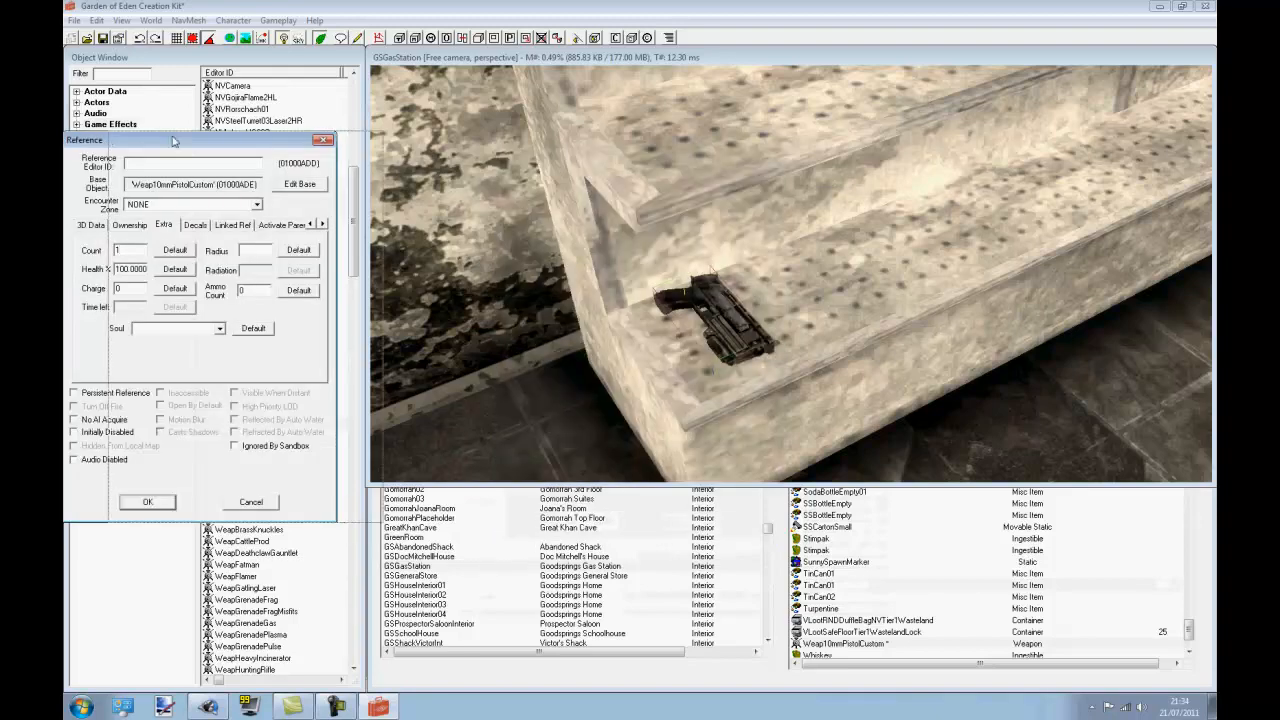
{"action": "left_click_drag", "start_coordinate": [104, 140], "coordinate": [226, 133]}
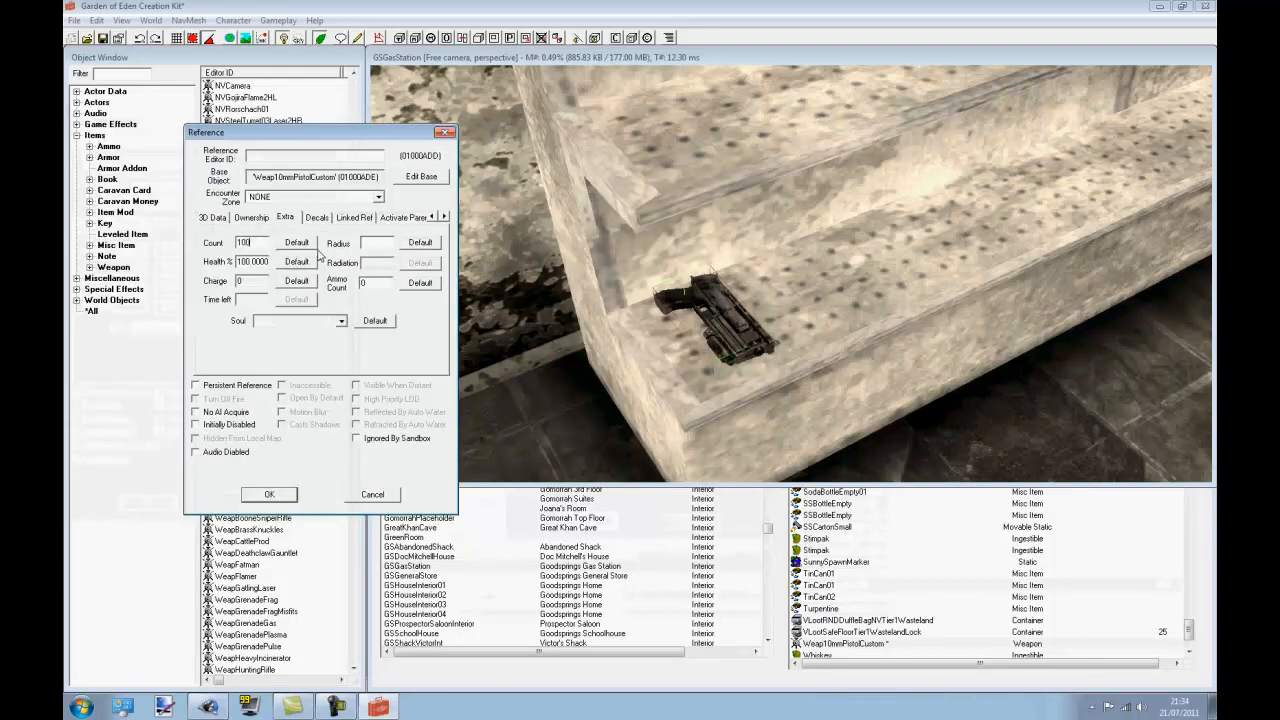
{"action": "left_click", "coordinate": [377, 244]}
{"action": "key", "text": "BackSpace"}
{"action": "left_click", "coordinate": [370, 281]}
{"action": "left_click", "coordinate": [301, 322]}
{"action": "left_click", "coordinate": [301, 323]}
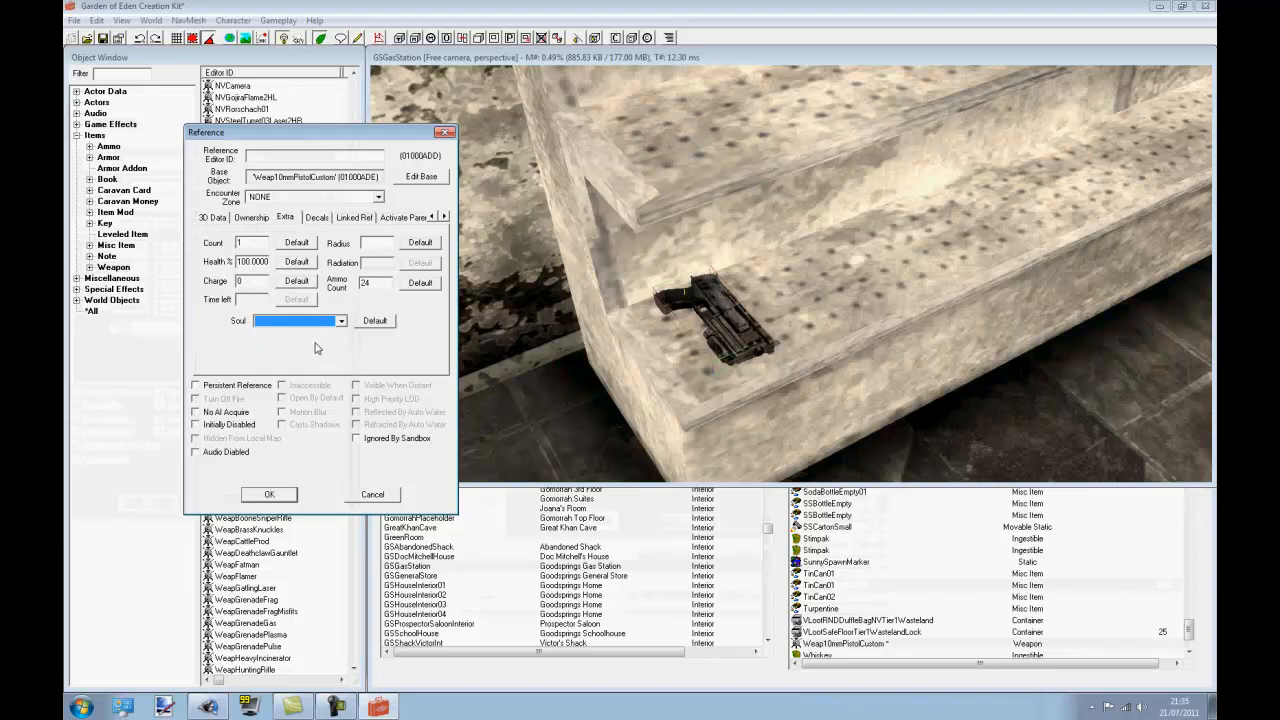
{"action": "left_click", "coordinate": [289, 494]}
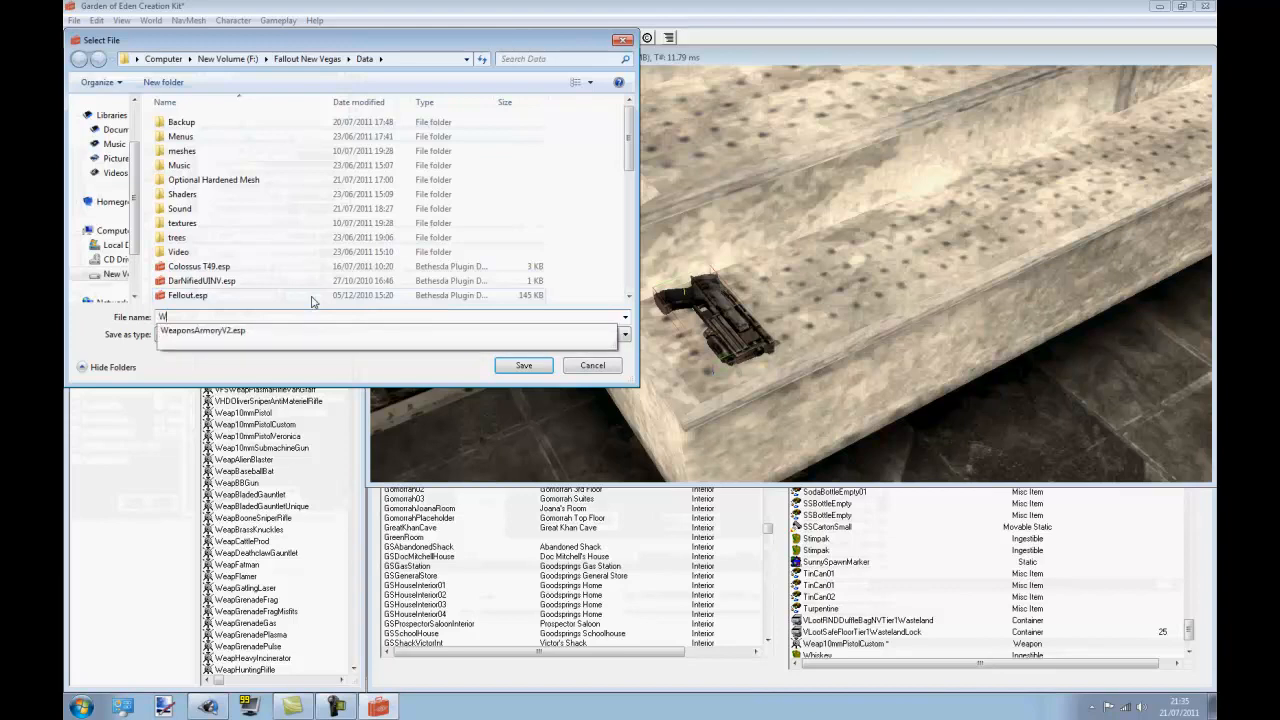
- Save the plugin in the Fallout New Vegas Data folder as AwesomeMooseGamingTestModdingMod
{"action": "type", "text": "Moose"}
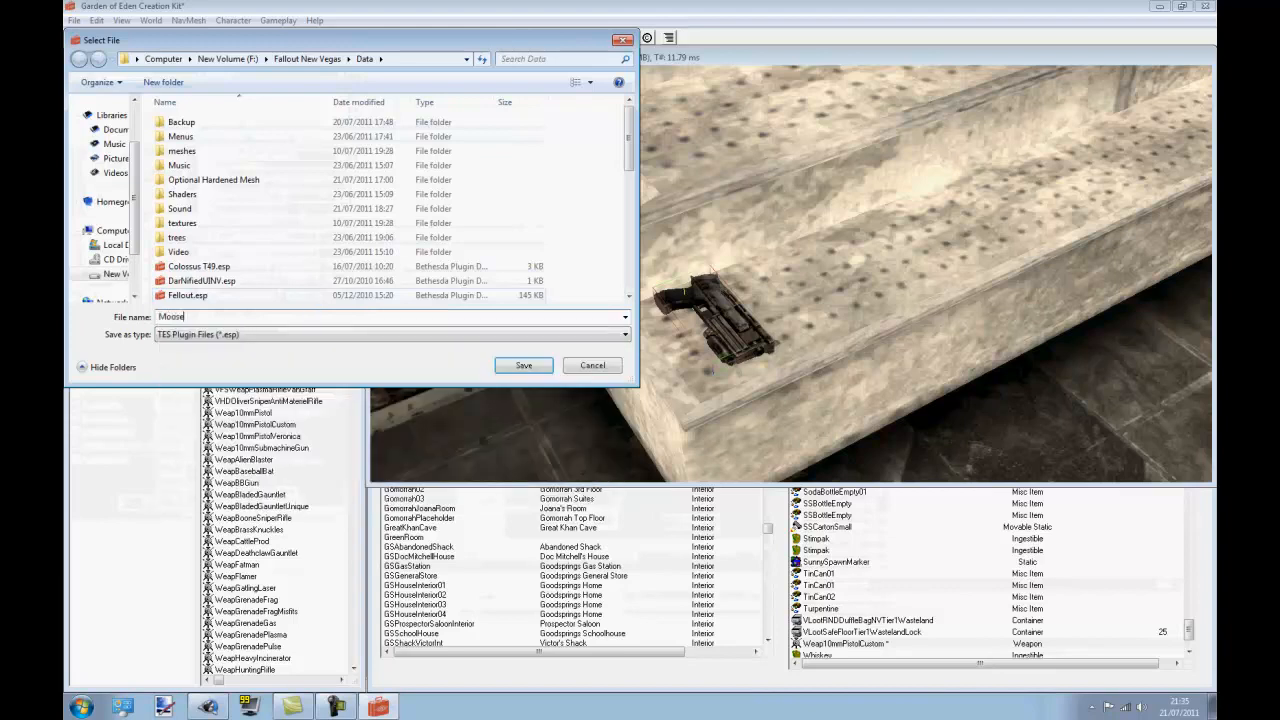
{"action": "key", "text": "BackSpace"}
{"action": "key", "text": "BackSpace"}
{"action": "key", "text": "BackSpace"}
{"action": "type", "text": "Awespo"}
{"action": "type", "text": "ddingMod"}
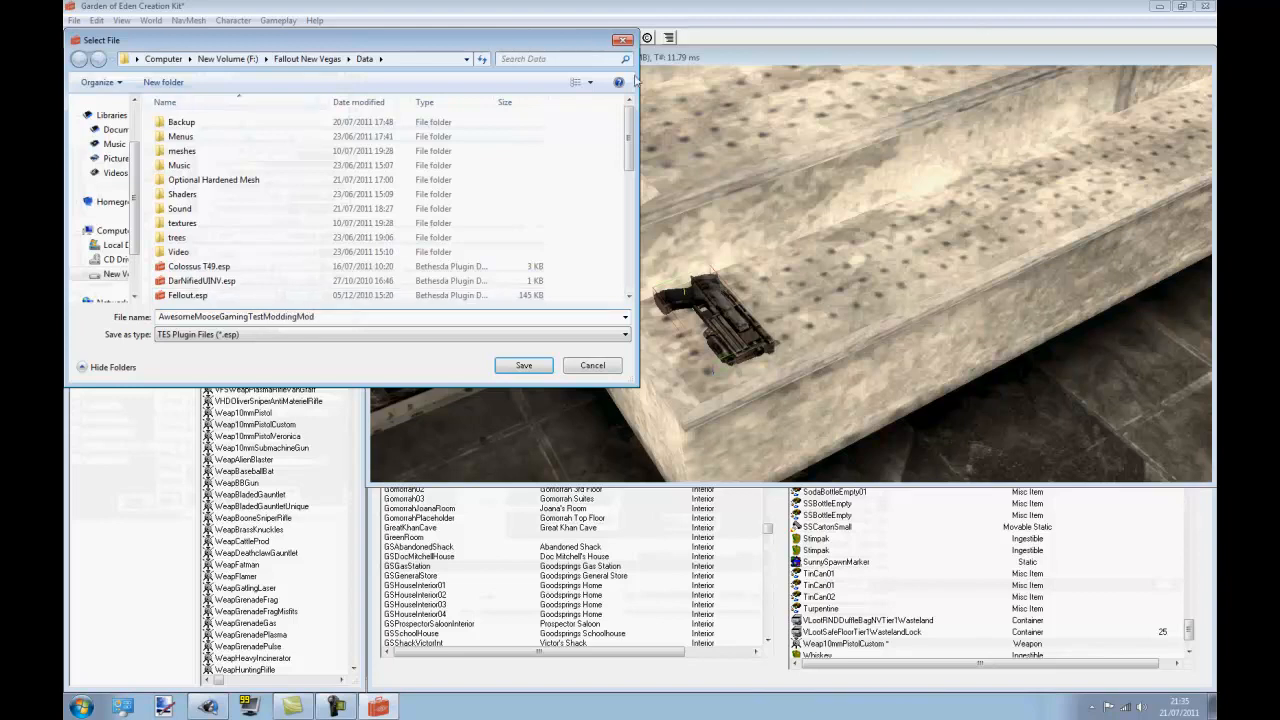
{"action": "left_click", "coordinate": [522, 365]}
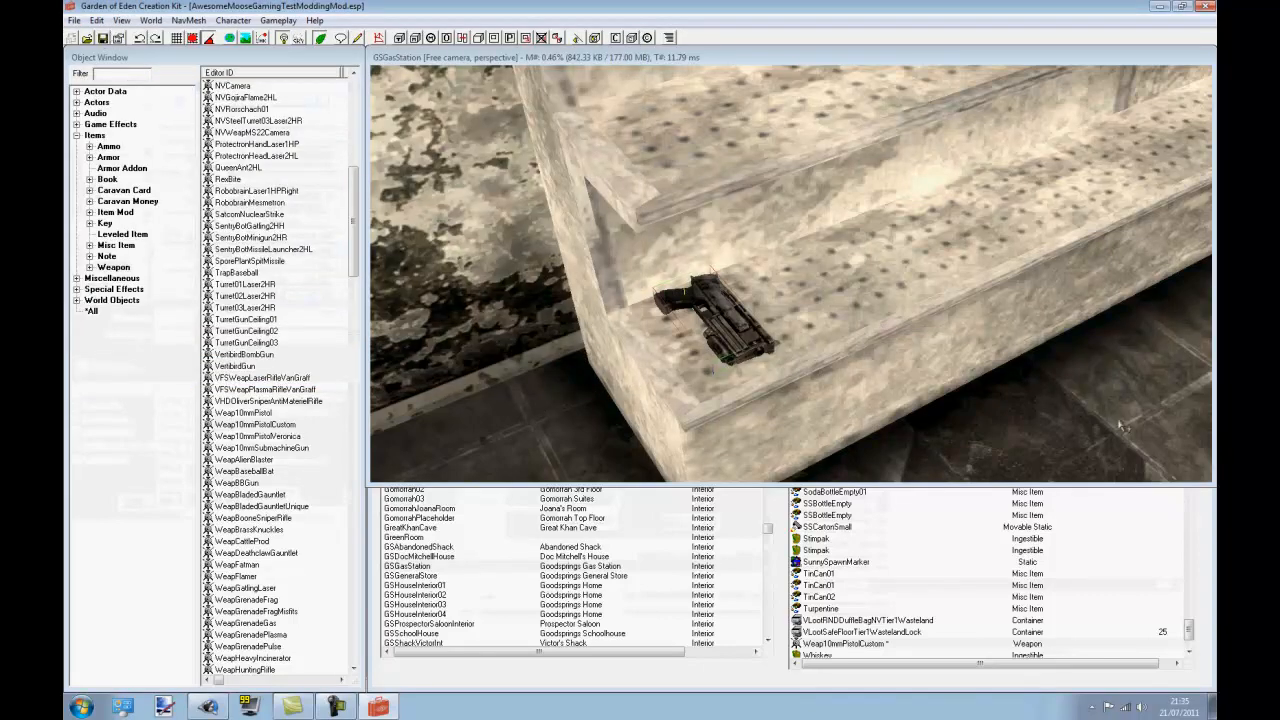
- Inspect the pistol's placement on the gas station shelf from farther away and close up
{"action": "left_click", "coordinate": [895, 290]}
{"action": "scroll", "coordinate": [916, 293], "scroll_direction": "down", "scroll_amount": 5}
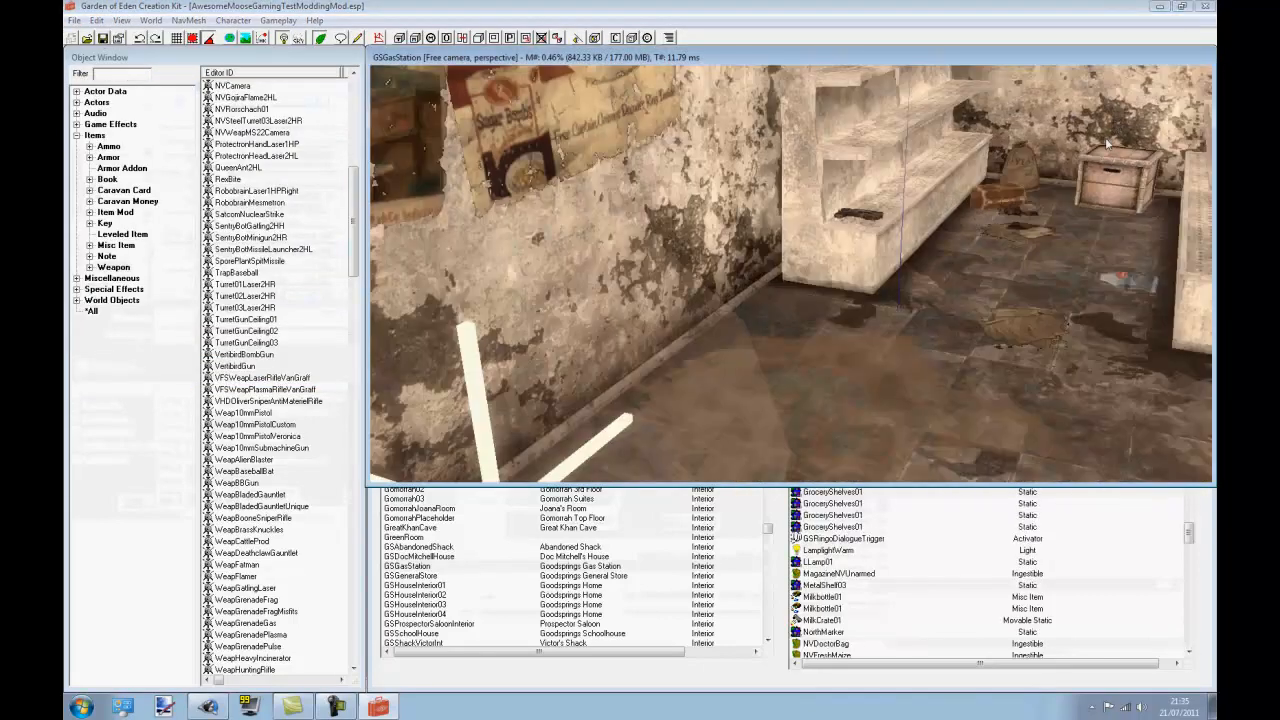
{"action": "scroll", "coordinate": [850, 360], "scroll_direction": "up", "scroll_amount": 3}
{"action": "scroll", "coordinate": [848, 372], "scroll_direction": "down", "scroll_amount": 1}
{"action": "middle_click_drag", "start_coordinate": [848, 372], "coordinate": [844, 340]}
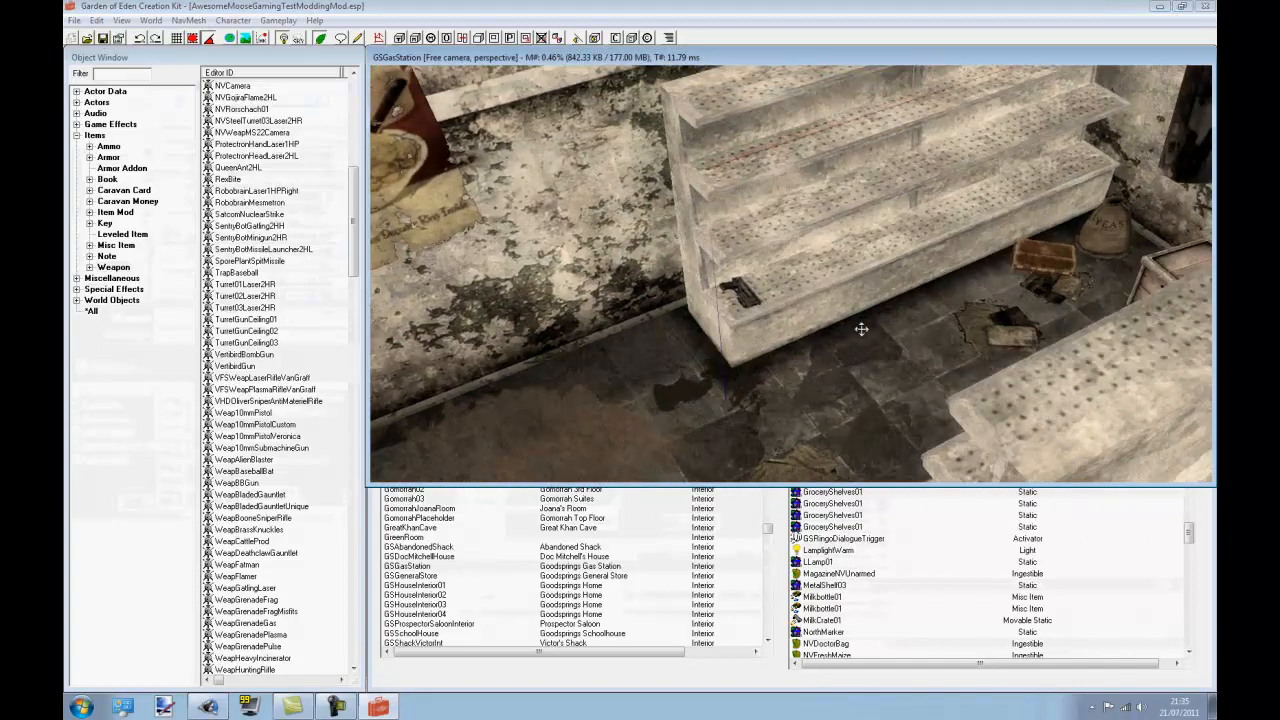
{"action": "scroll", "coordinate": [854, 304], "scroll_direction": "up", "scroll_amount": 2}
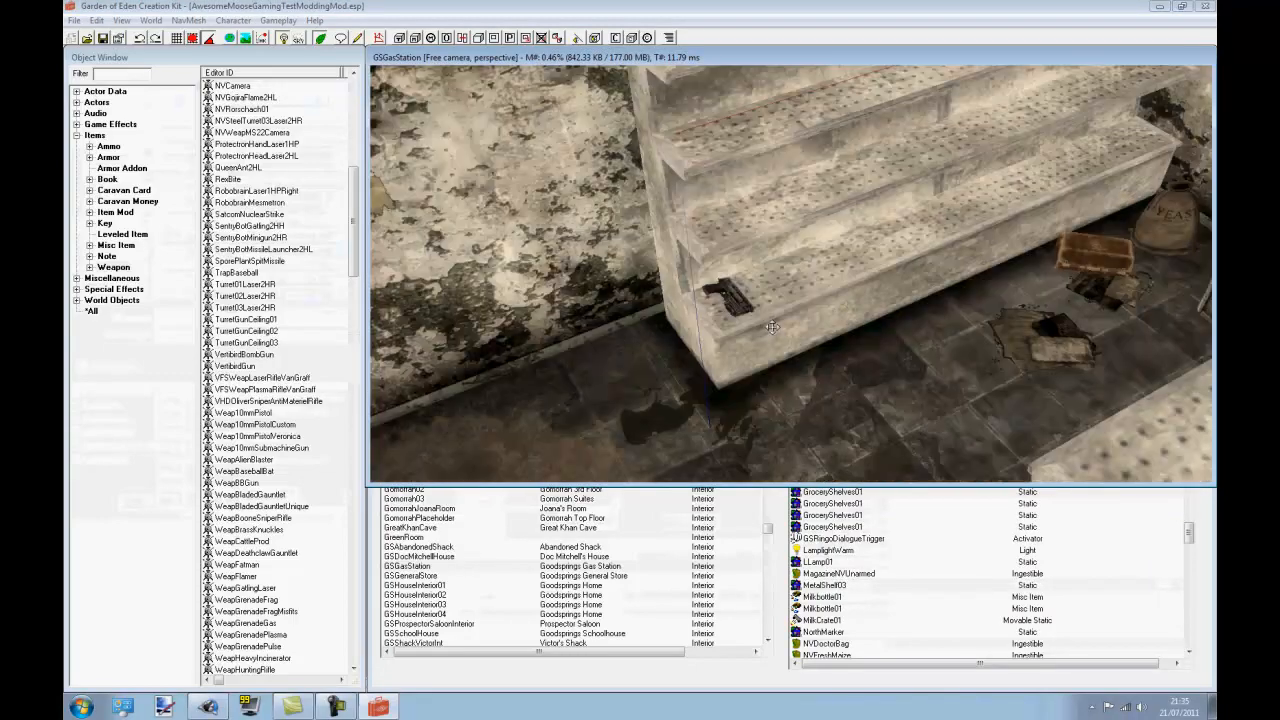
{"action": "scroll", "coordinate": [773, 328], "scroll_direction": "up", "scroll_amount": 2}
{"action": "left_click", "coordinate": [674, 313]}
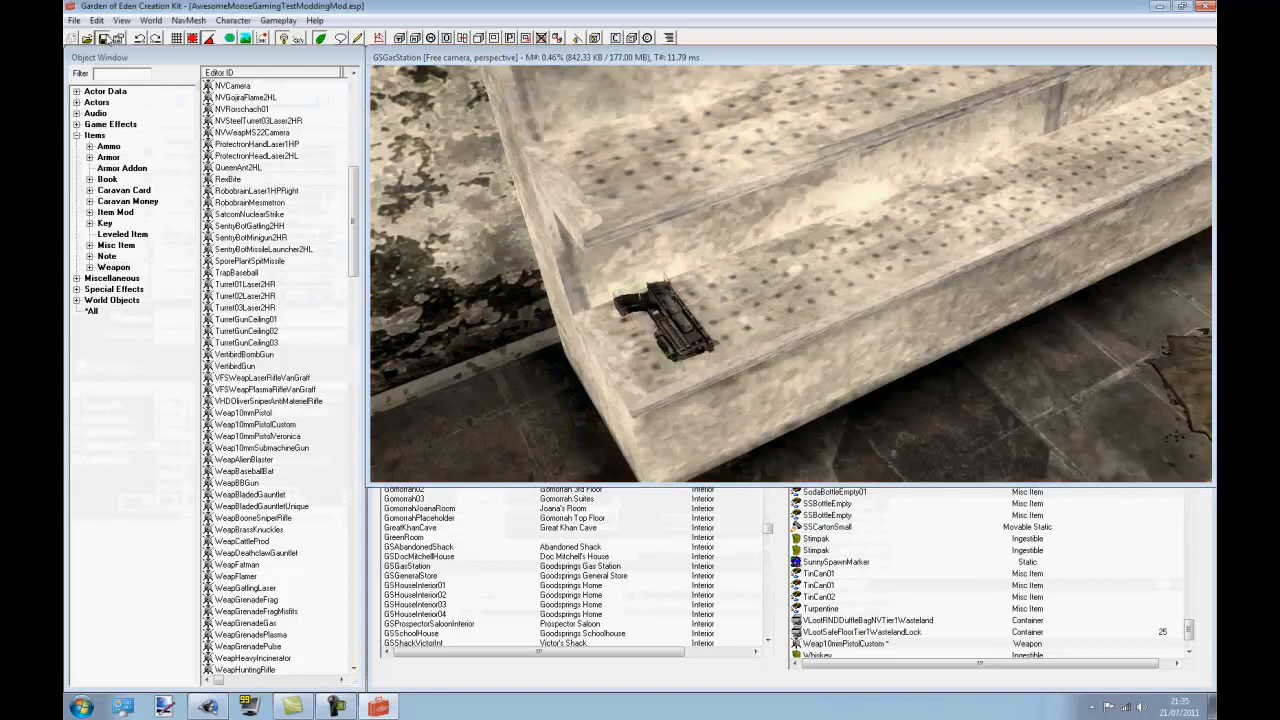
- Minimize the Garden of Eden Creation Kit and open Fallout Mod Manager to its plugin list
{"action": "left_click", "coordinate": [1158, 7]}
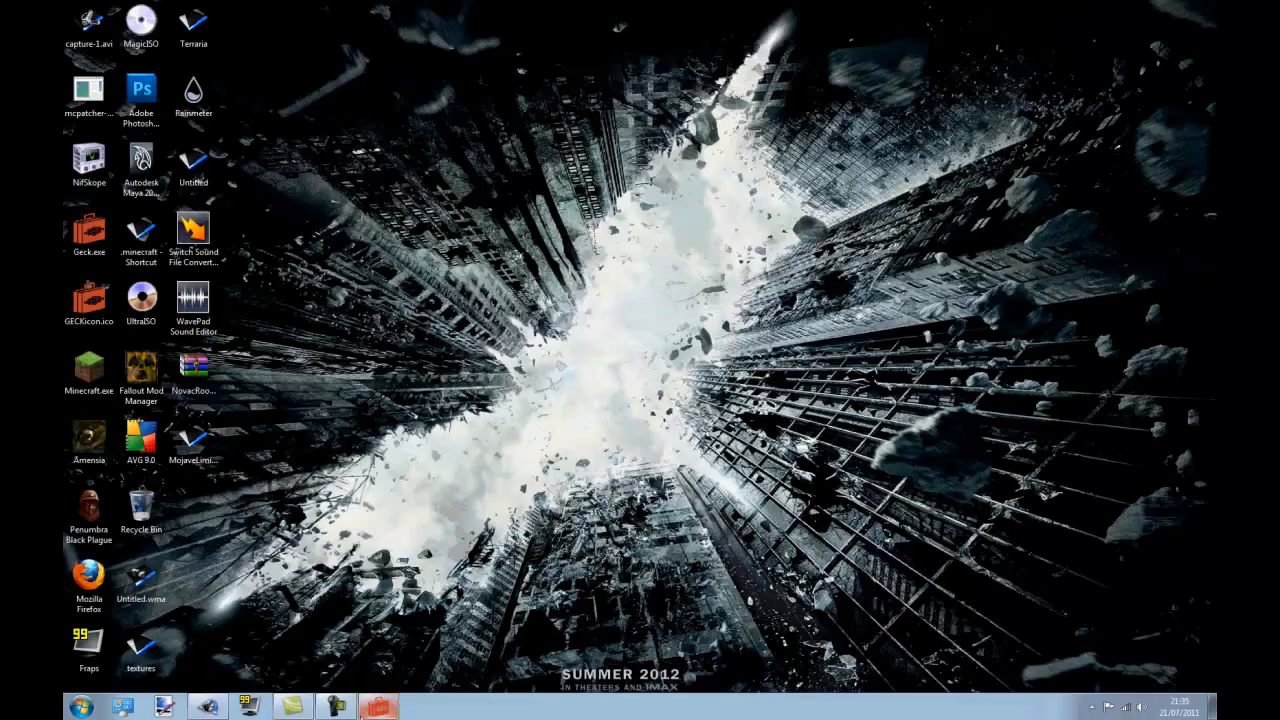
{"action": "left_click", "coordinate": [338, 706]}
{"action": "left_click", "coordinate": [1186, 604]}
{"action": "left_click", "coordinate": [137, 376]}
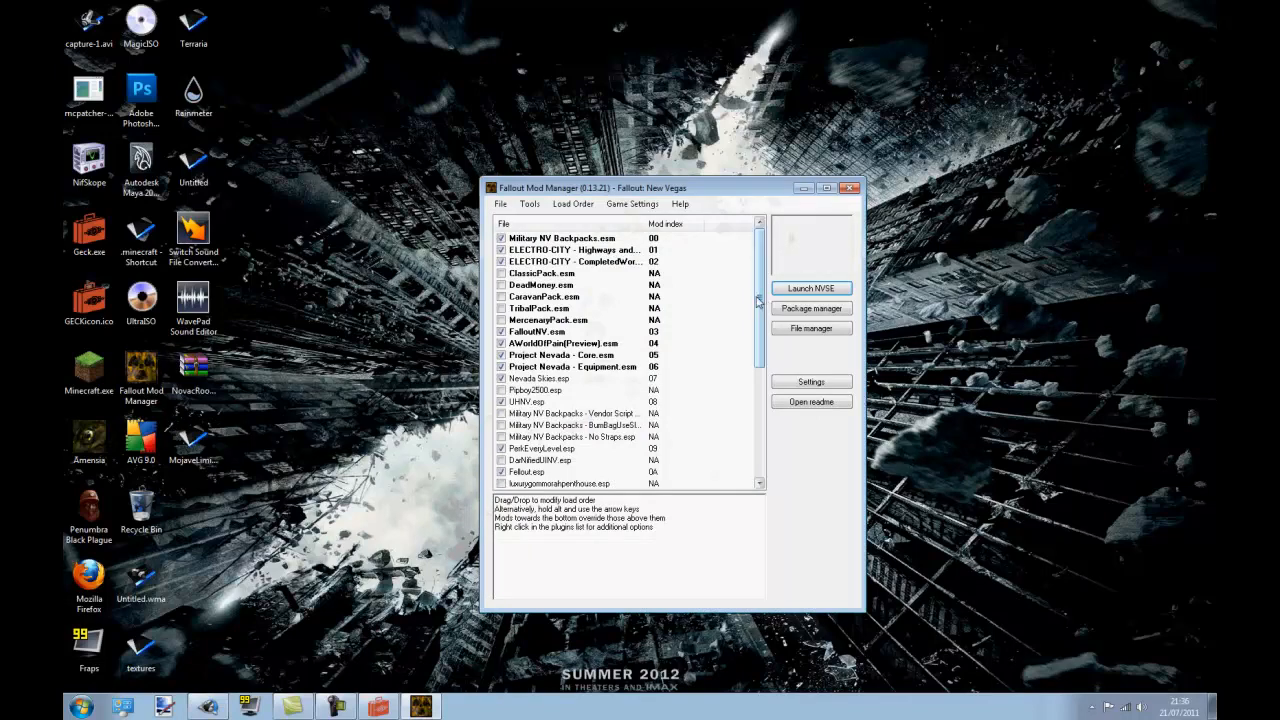
{"action": "left_click_drag", "start_coordinate": [757, 302], "coordinate": [66, 683]}
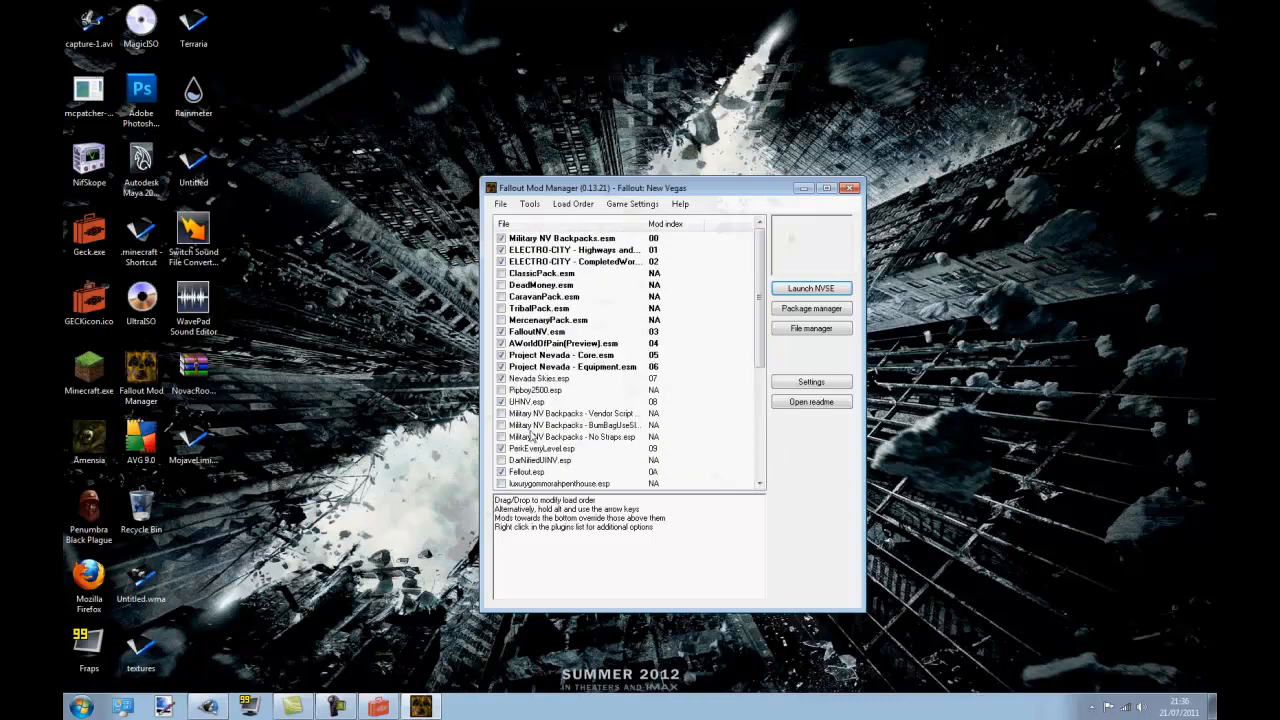
- Open the Data folder inside Fallout New Vegas on drive F: and arrange it side by side with Fallout Mod Manager
{"action": "left_click", "coordinate": [80, 707]}
{"action": "left_click", "coordinate": [291, 546]}
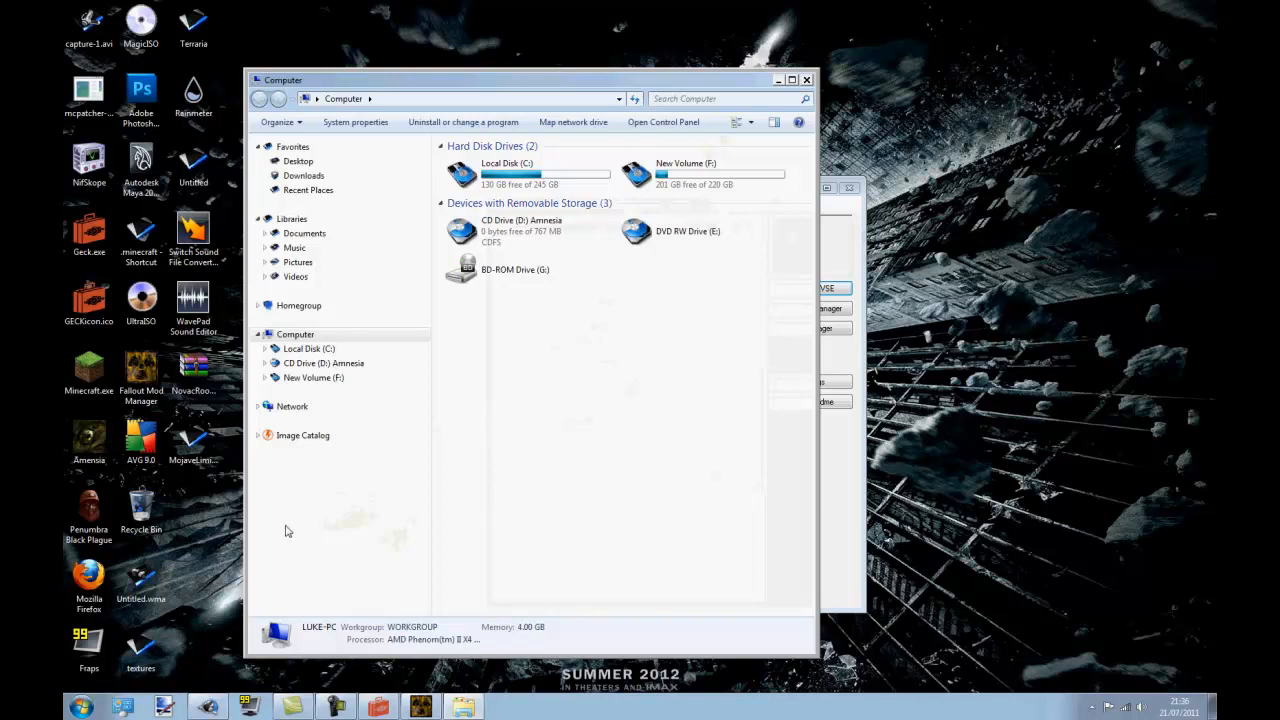
{"action": "double_click", "coordinate": [690, 172]}
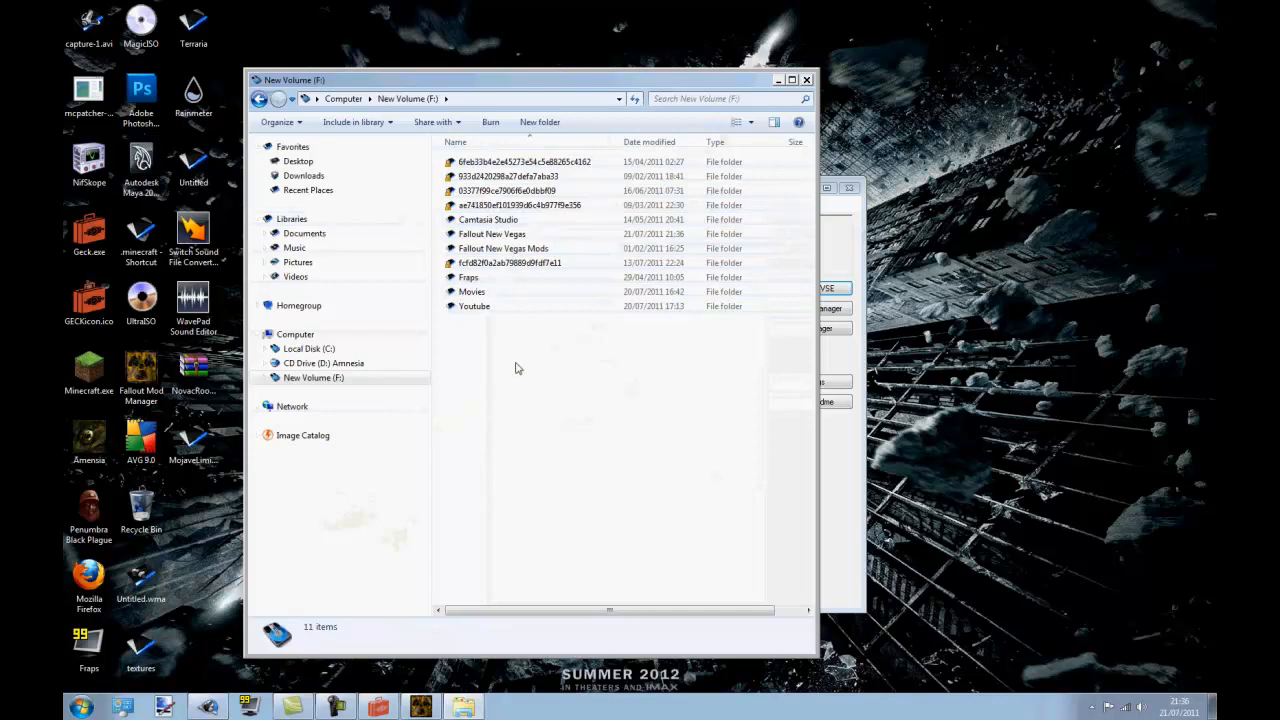
{"action": "double_click", "coordinate": [537, 234]}
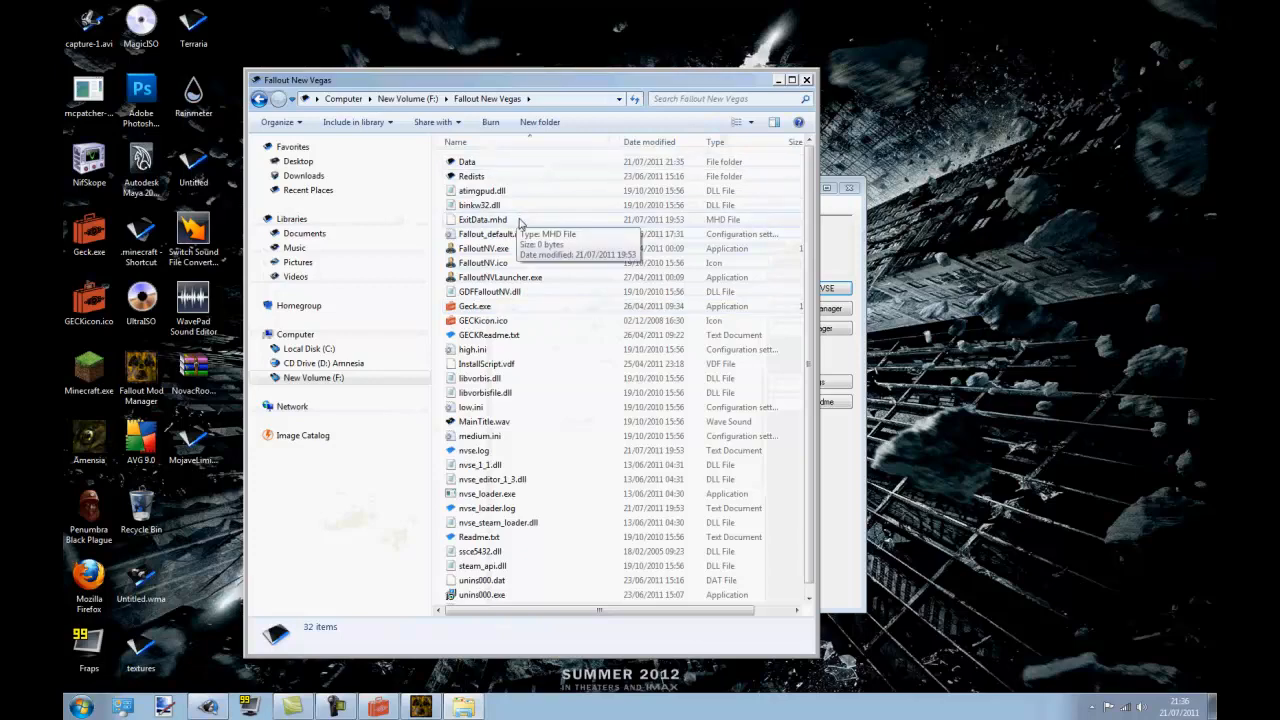
{"action": "double_click", "coordinate": [480, 162]}
{"action": "left_click_drag", "start_coordinate": [471, 79], "coordinate": [1215, 150]}
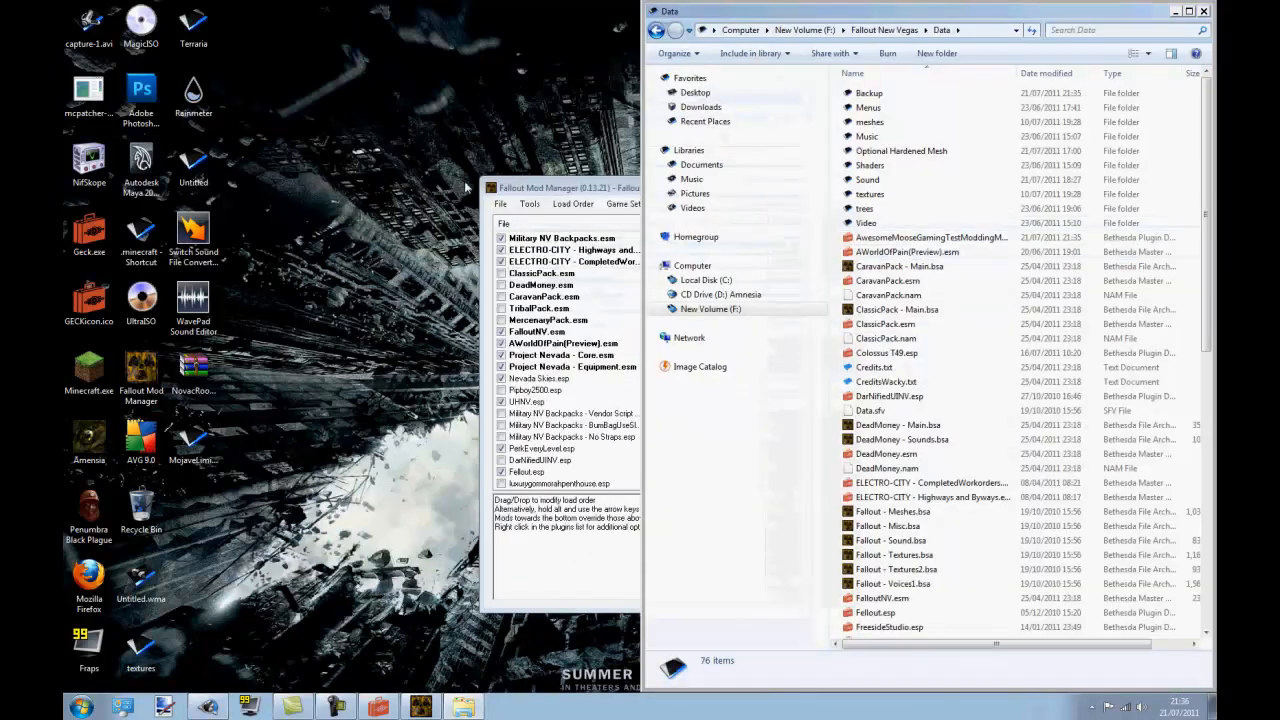
{"action": "left_click_drag", "start_coordinate": [566, 188], "coordinate": [65, 215]}
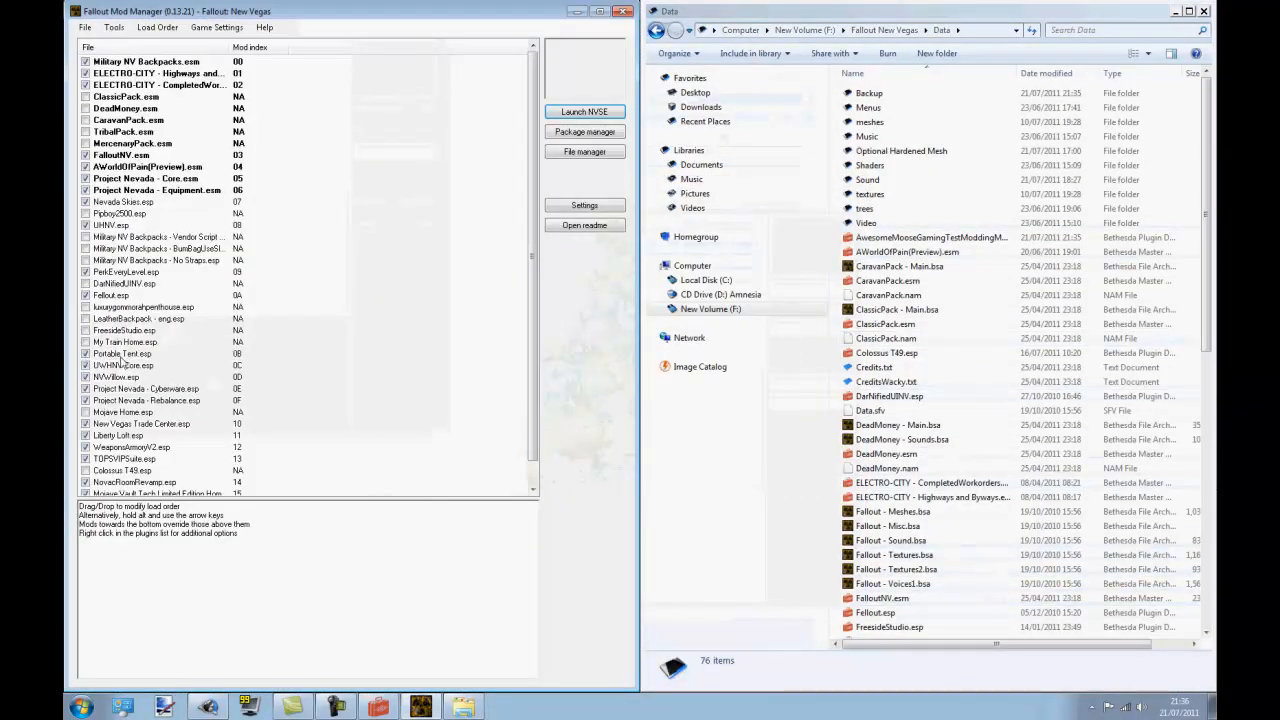
- Compare the mod manager's plugin list with the files in the Data folder, checking Colossus T49.esp and the AwesomeMooseGamingTestModdingMod plugin
{"action": "left_click", "coordinate": [140, 391]}
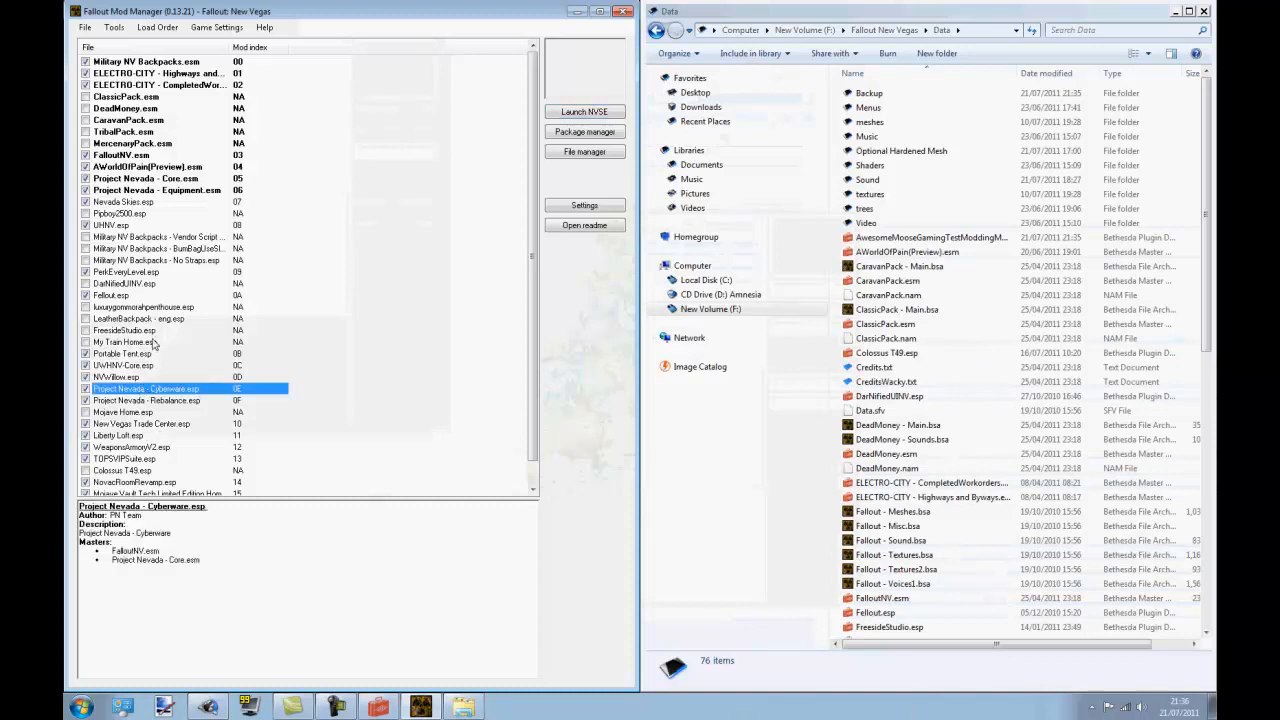
{"action": "scroll", "coordinate": [155, 344], "scroll_direction": "down", "scroll_amount": 1}
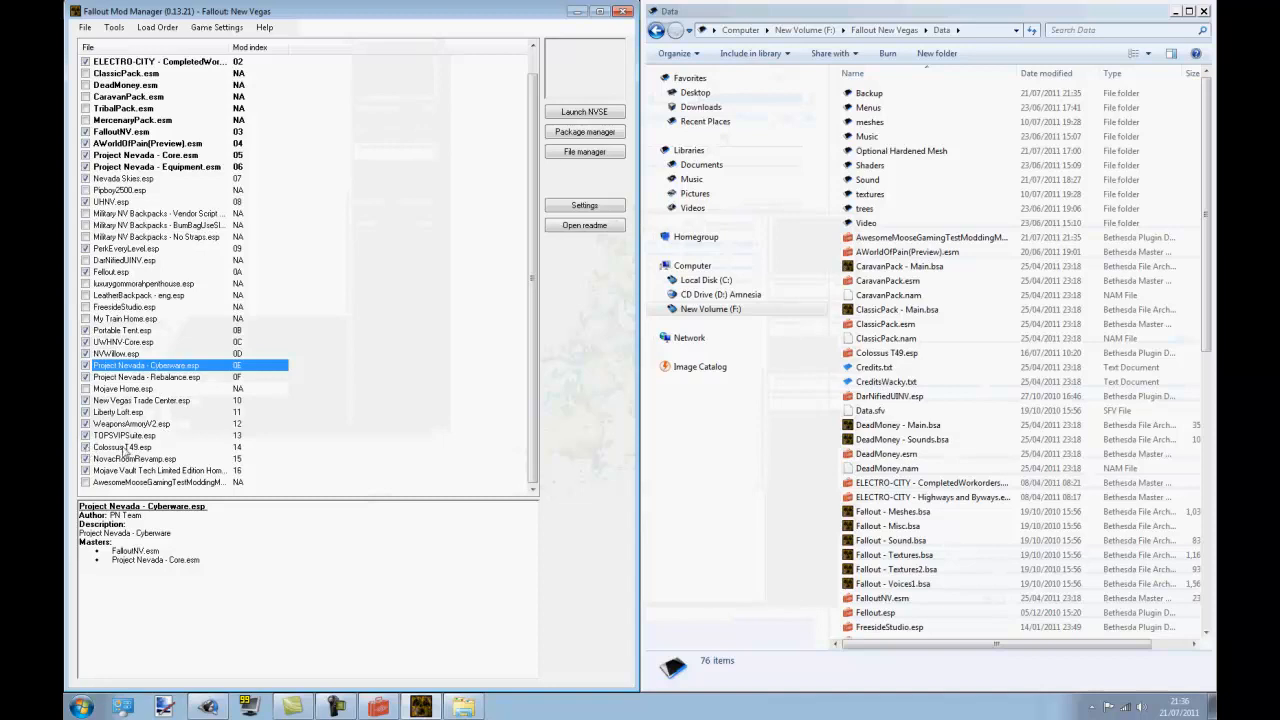
{"action": "left_click", "coordinate": [126, 447]}
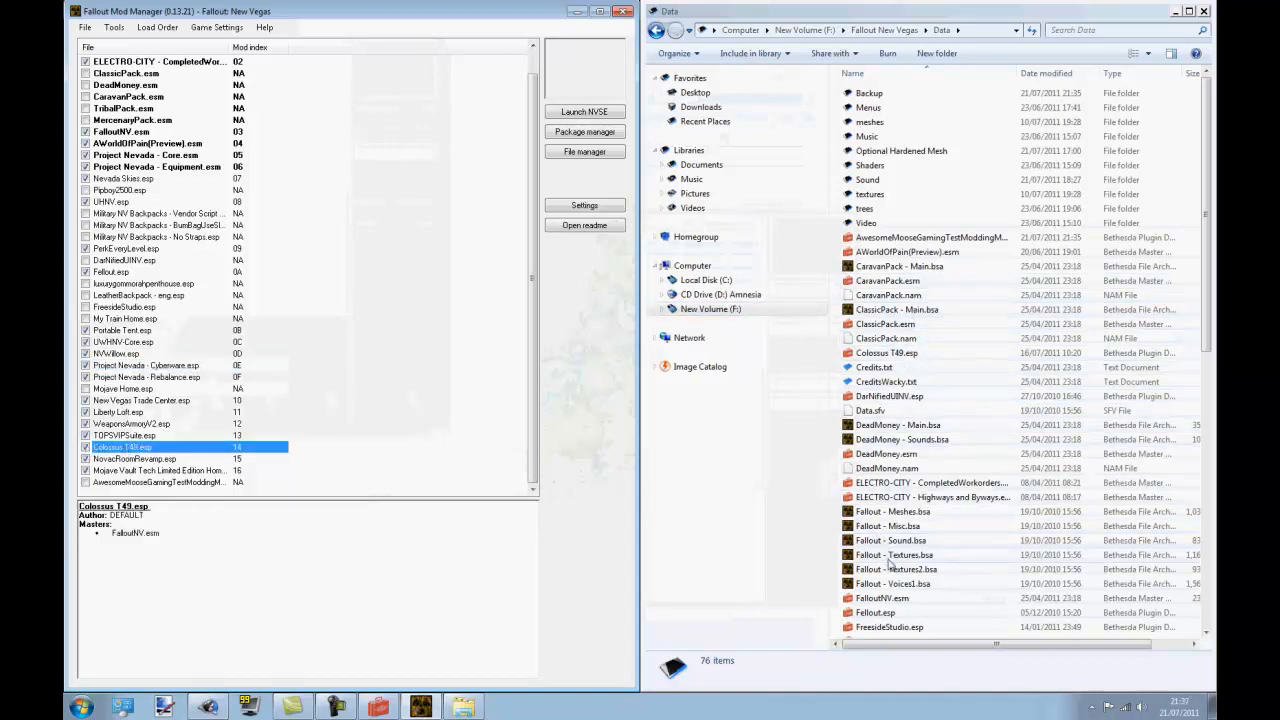
{"action": "left_click", "coordinate": [871, 356]}
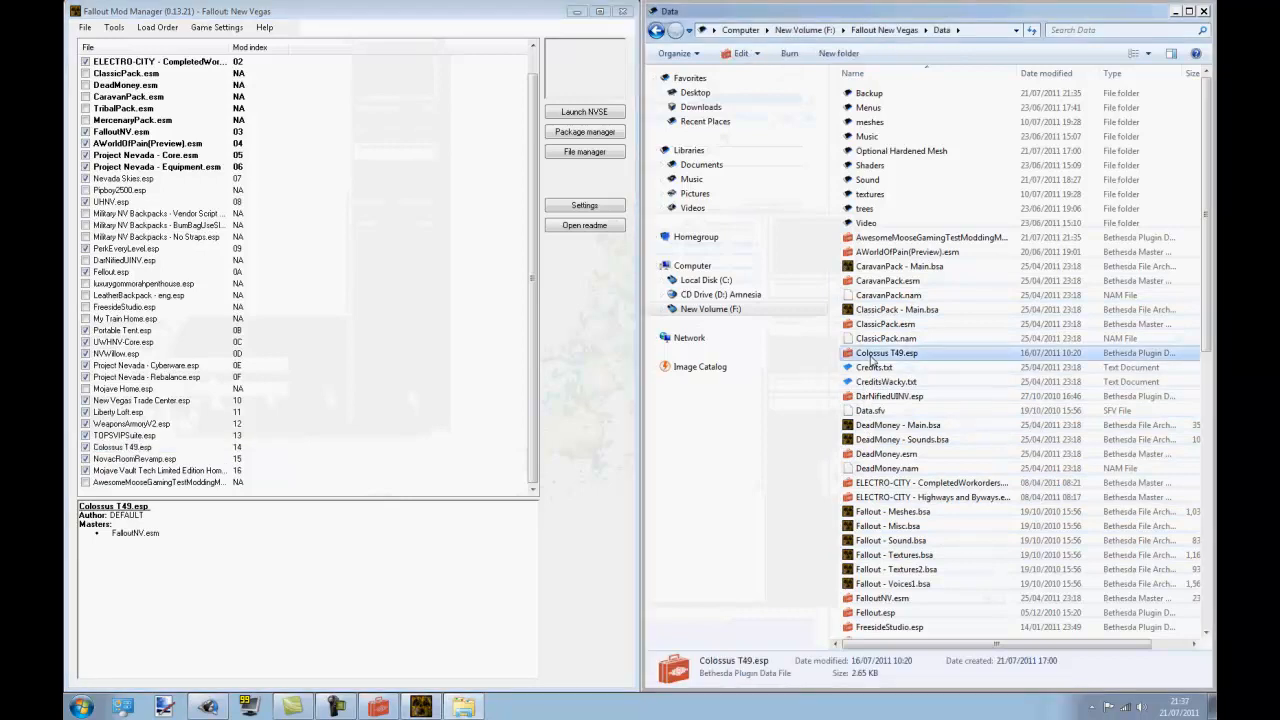
{"action": "left_click", "coordinate": [993, 326]}
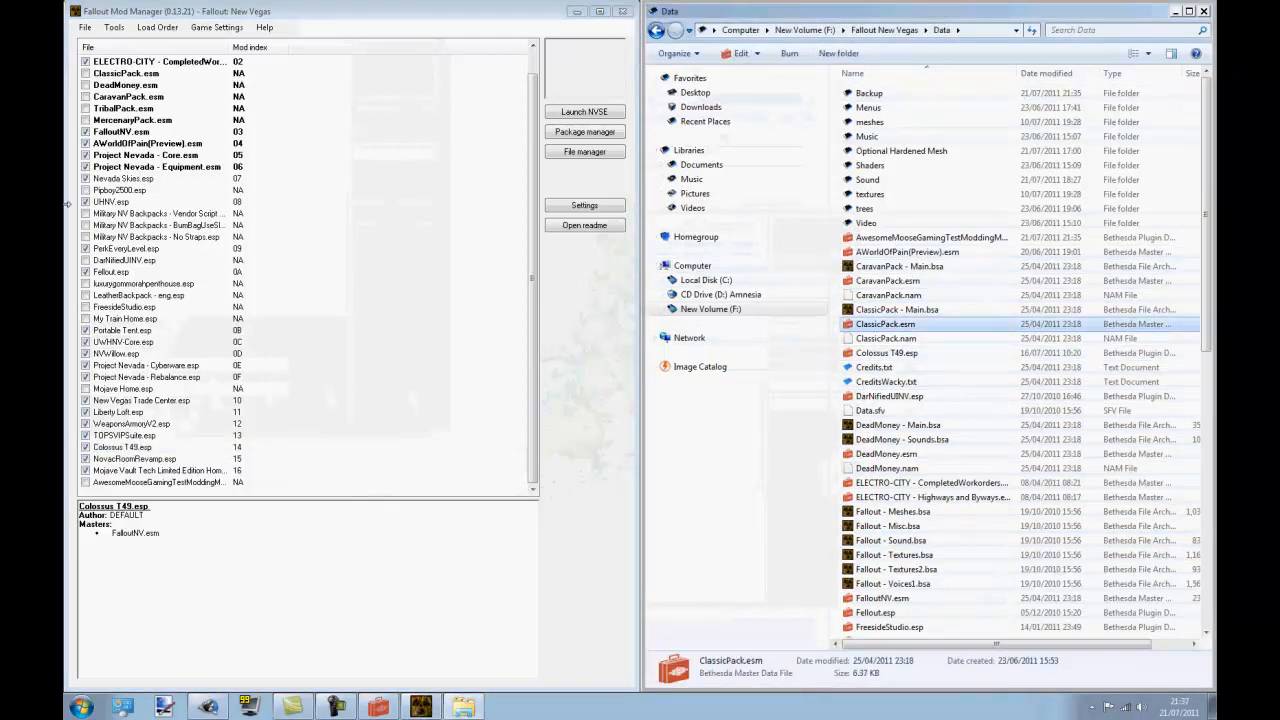
{"action": "left_click", "coordinate": [957, 239]}
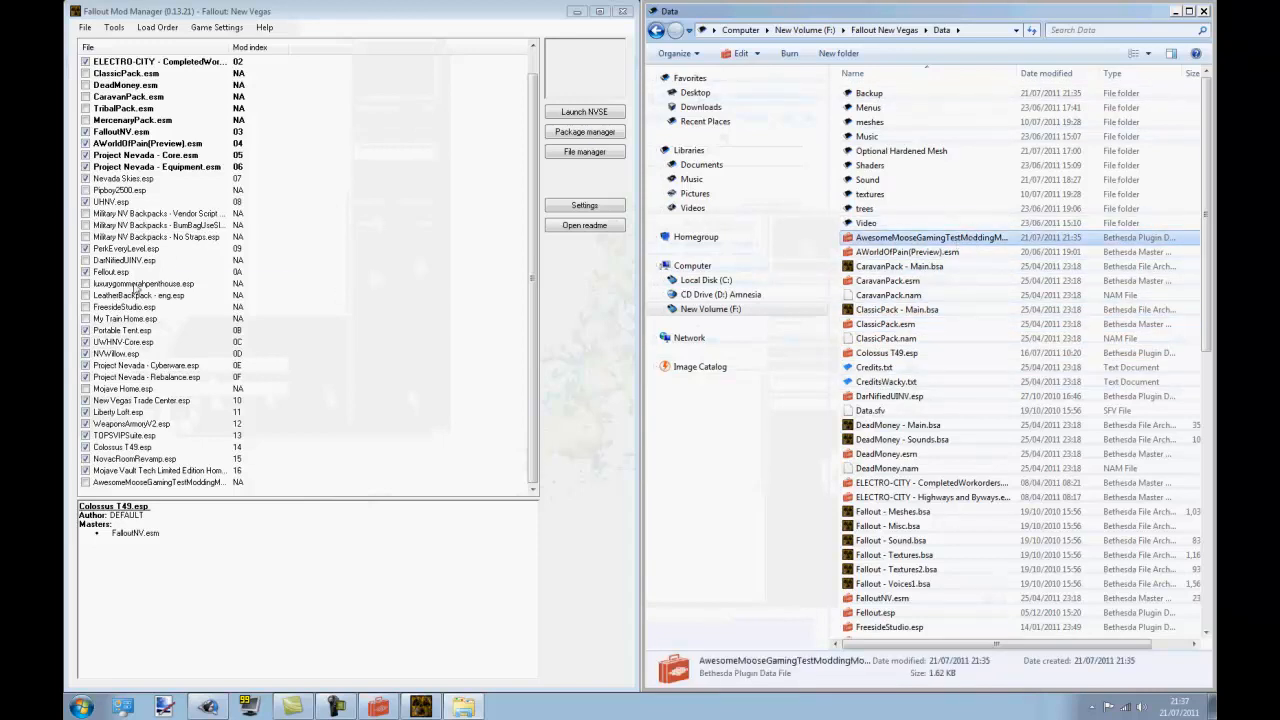
{"action": "left_click", "coordinate": [136, 284]}
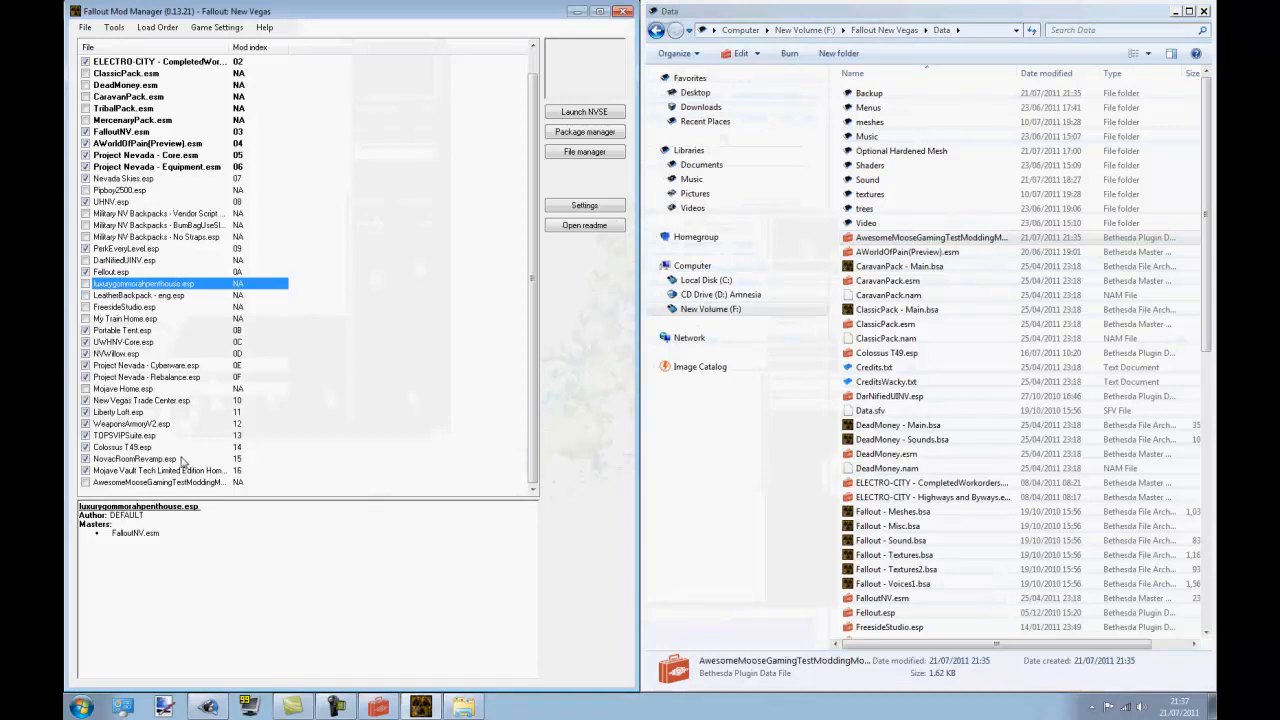
- Enable AwesomeMooseGamingTestModdingMod.esp in Fallout Mod Manager, and close both the manager and the Data folder
{"action": "left_click", "coordinate": [102, 484]}
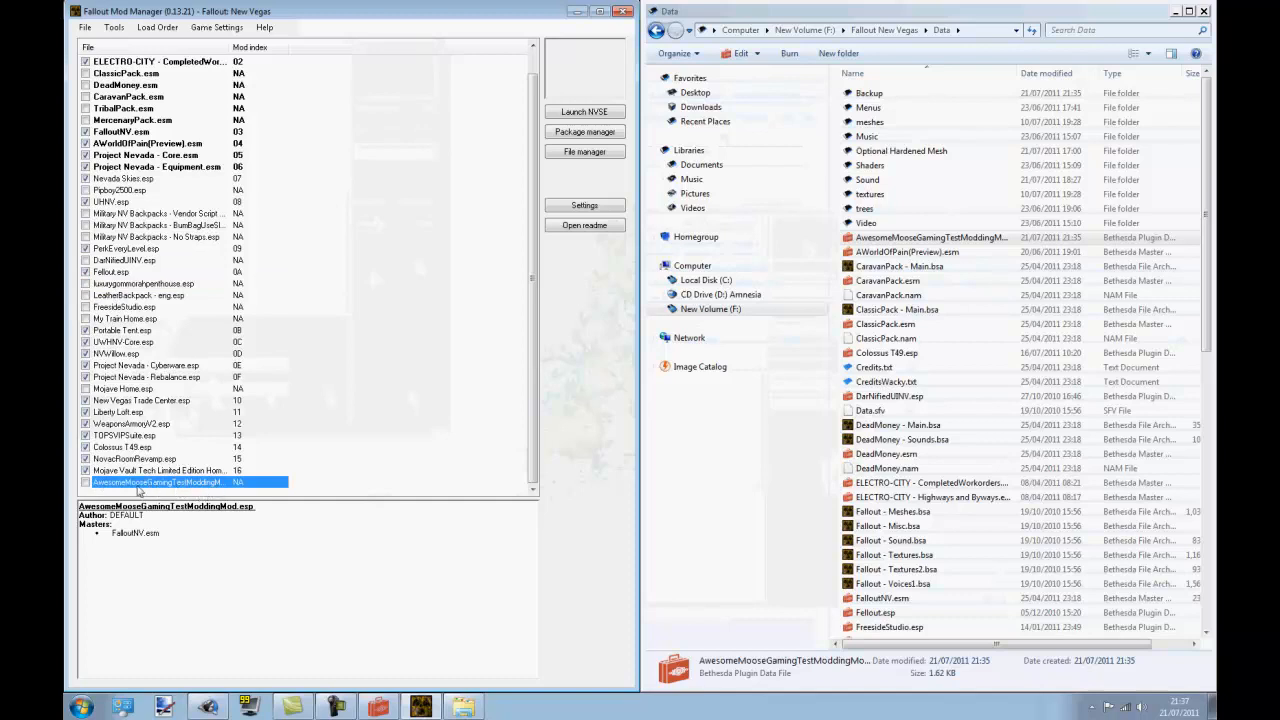
{"action": "left_click", "coordinate": [85, 483]}
{"action": "left_click", "coordinate": [195, 331]}
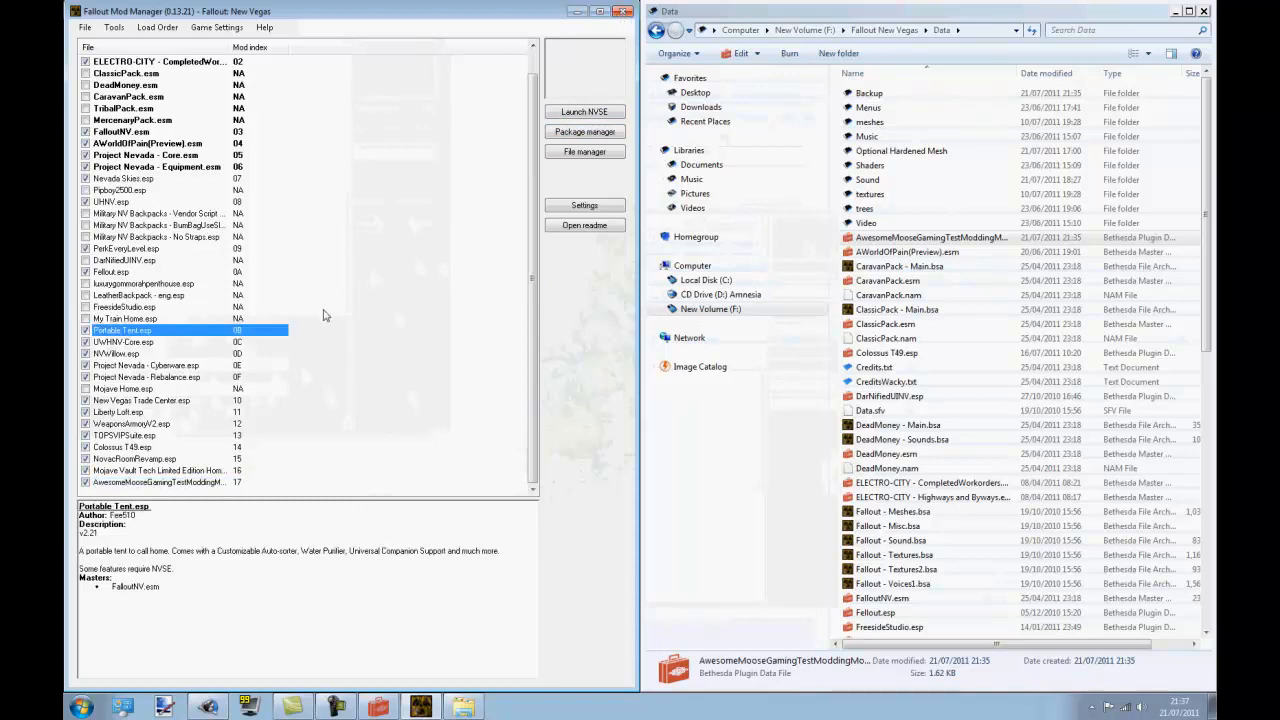
{"action": "left_click", "coordinate": [623, 11]}
{"action": "left_click", "coordinate": [1203, 11]}
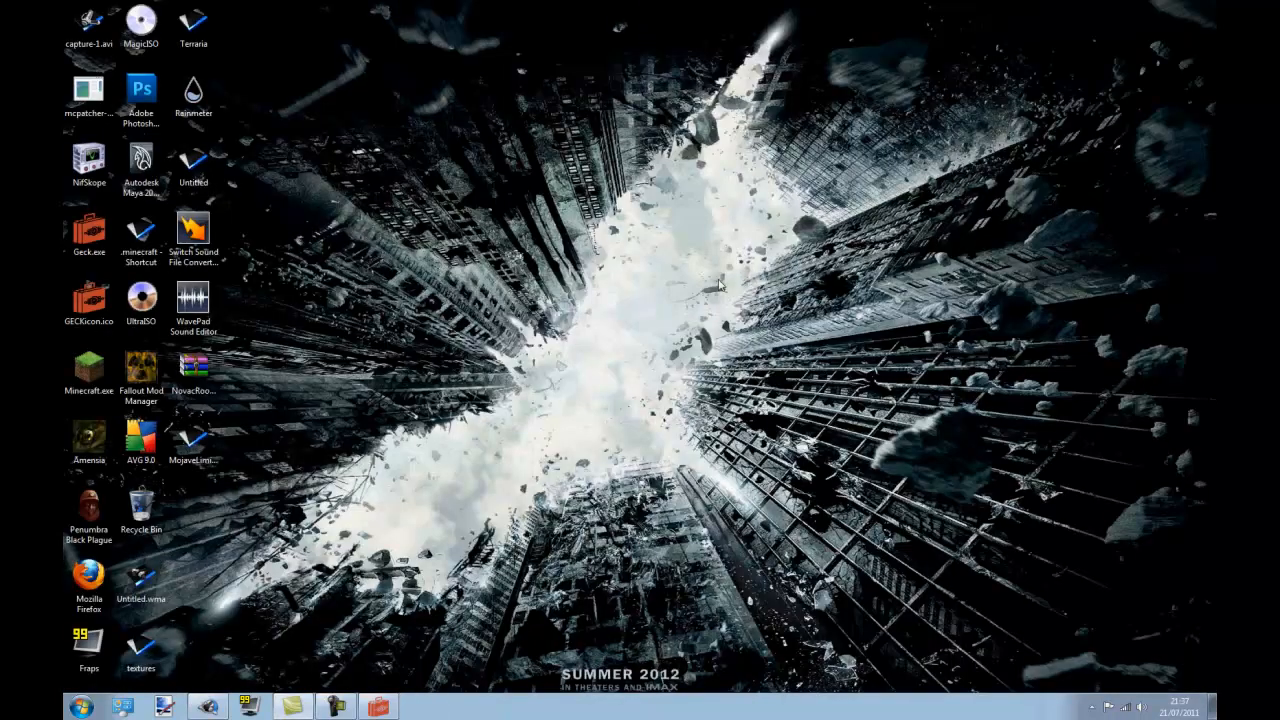
- Switch back to the Garden of Eden Creation Kit and view the movement preferences without changing them
{"action": "left_click", "coordinate": [376, 708]}
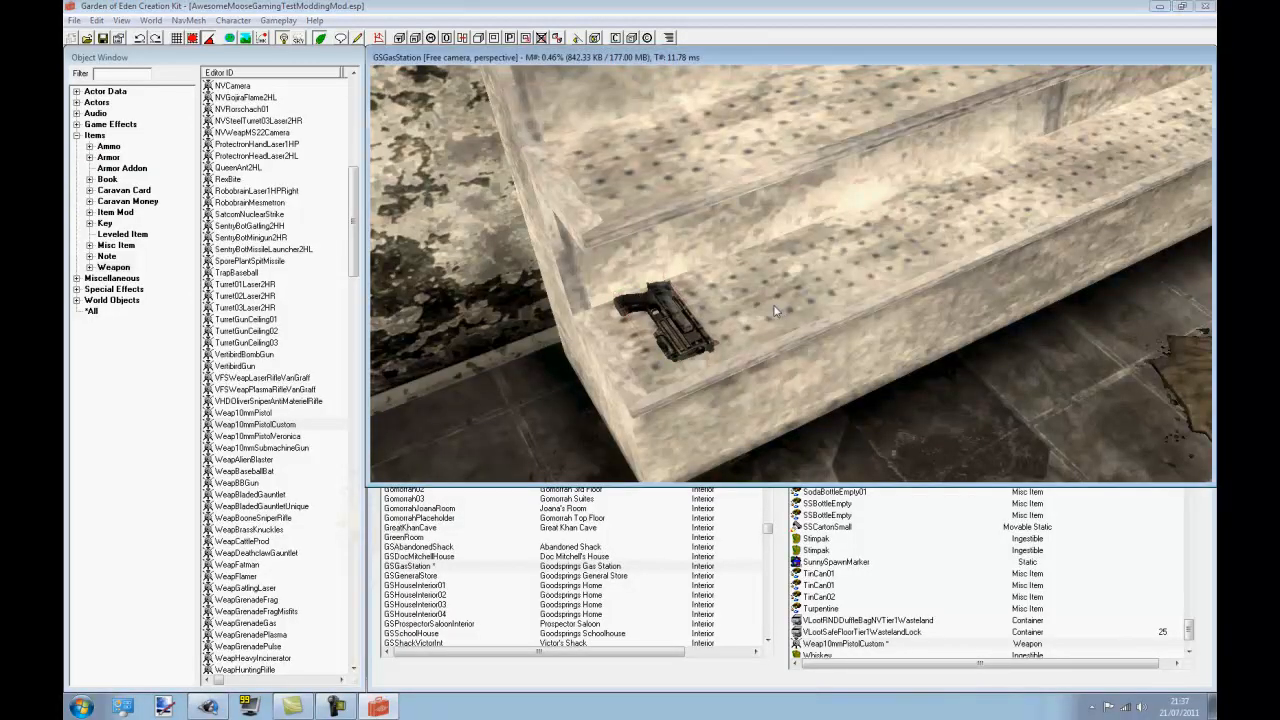
{"action": "left_click", "coordinate": [118, 38]}
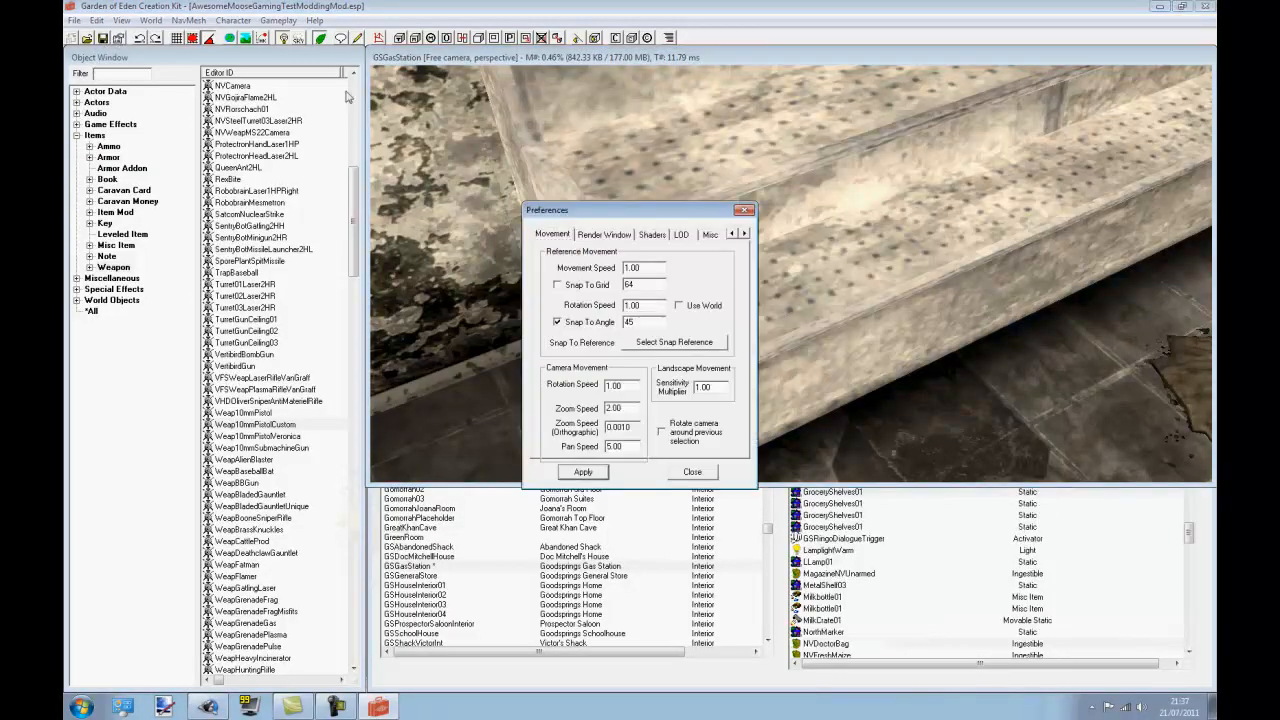
{"action": "left_click", "coordinate": [695, 467]}
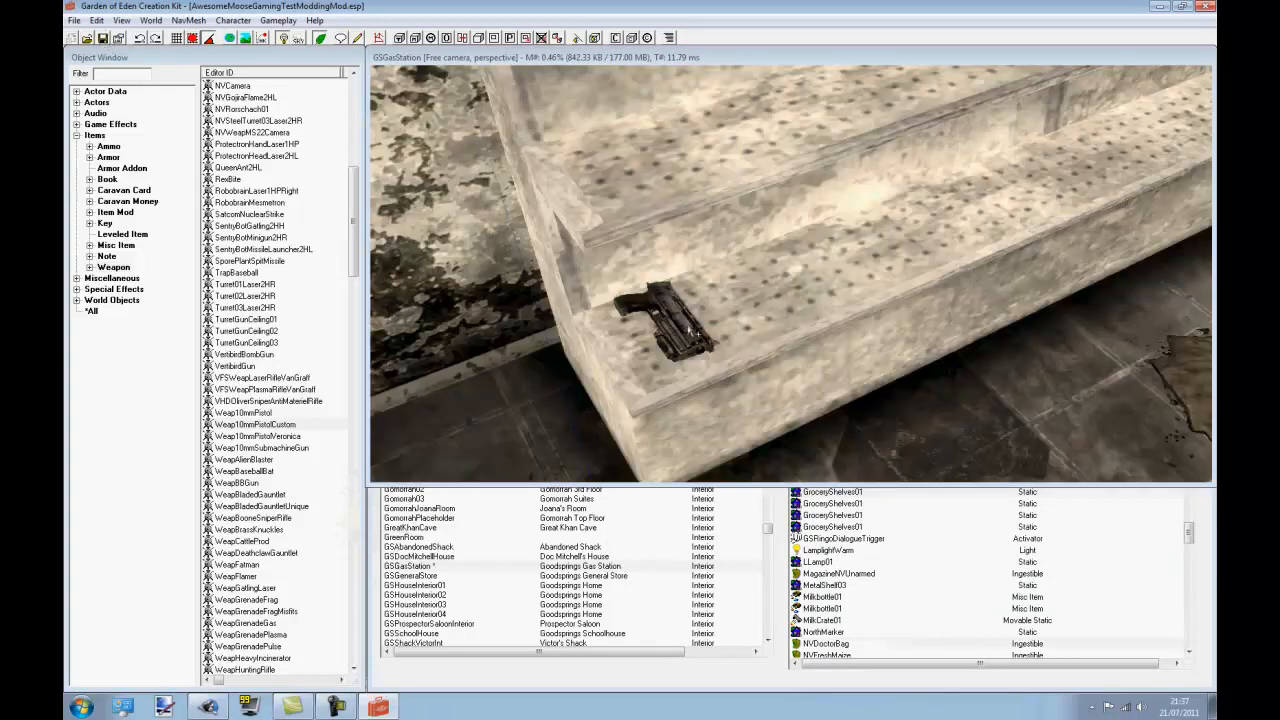
- Raise the placed pistol above the gas station shelf and drop it onto the shelf surface, repeating the raise and drop
{"action": "left_click", "coordinate": [684, 333]}
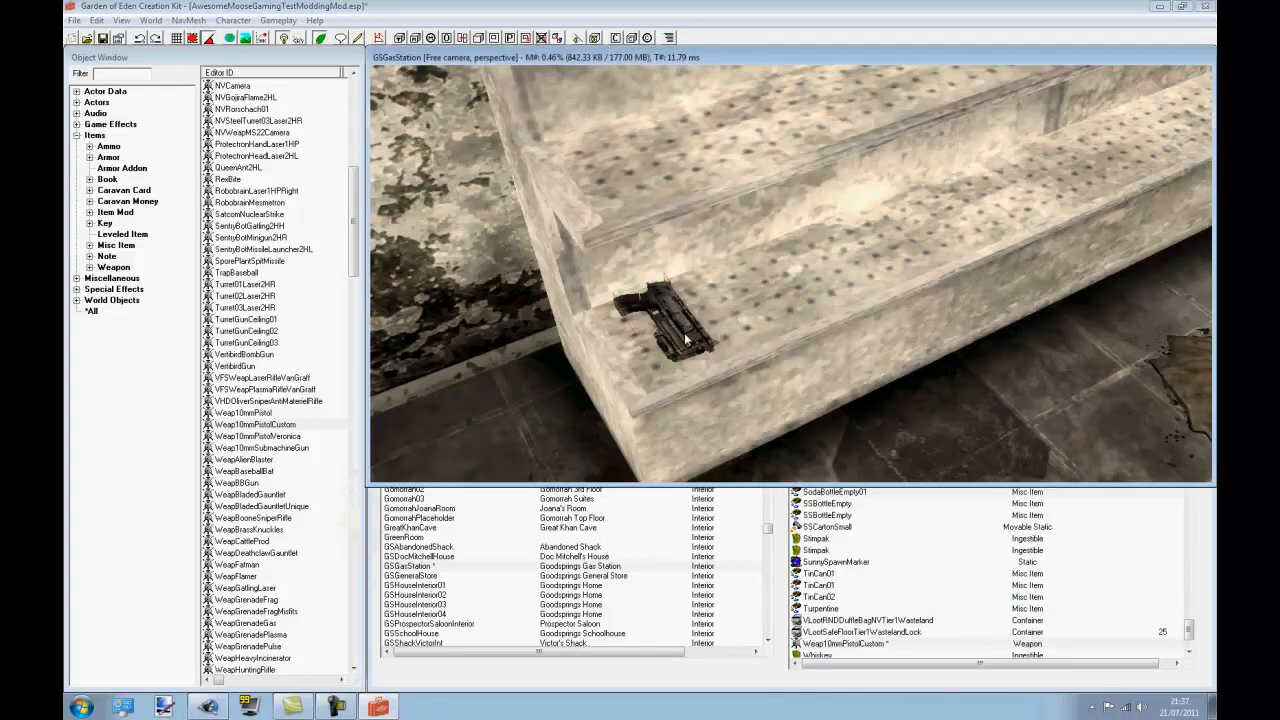
{"action": "left_click_drag", "start_coordinate": [686, 340], "coordinate": [677, 273]}
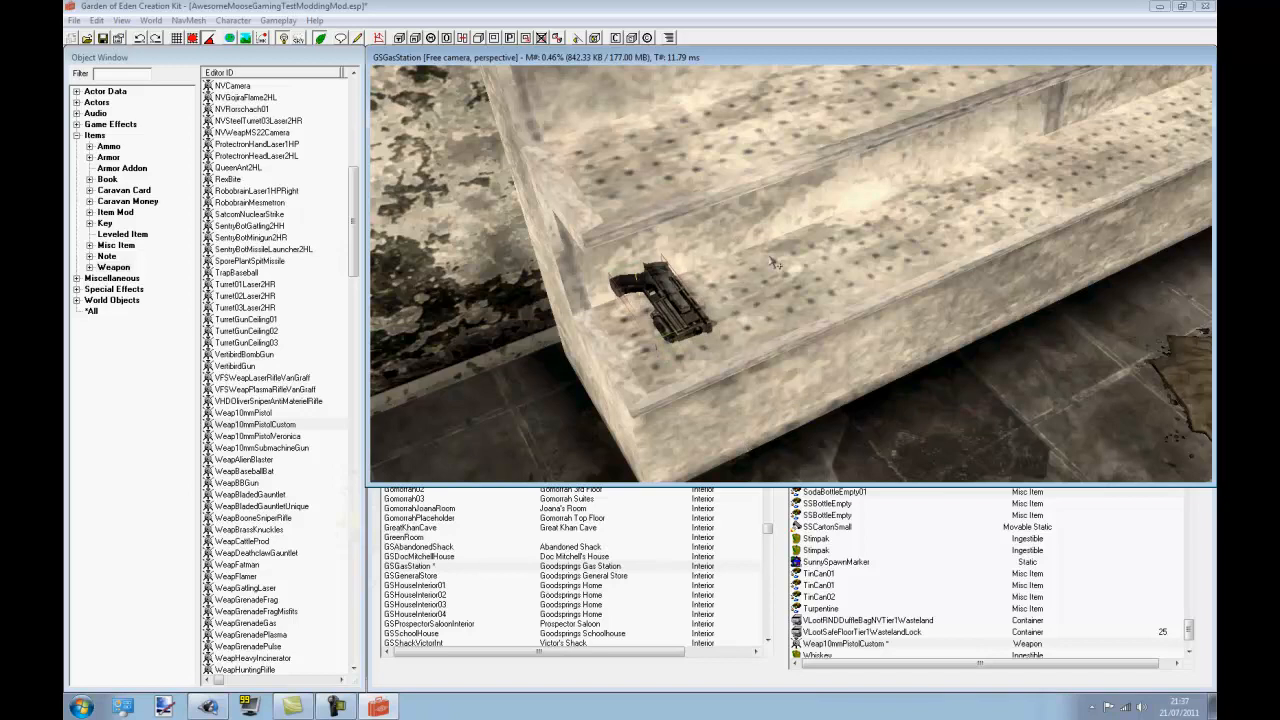
{"action": "key", "text": "f"}
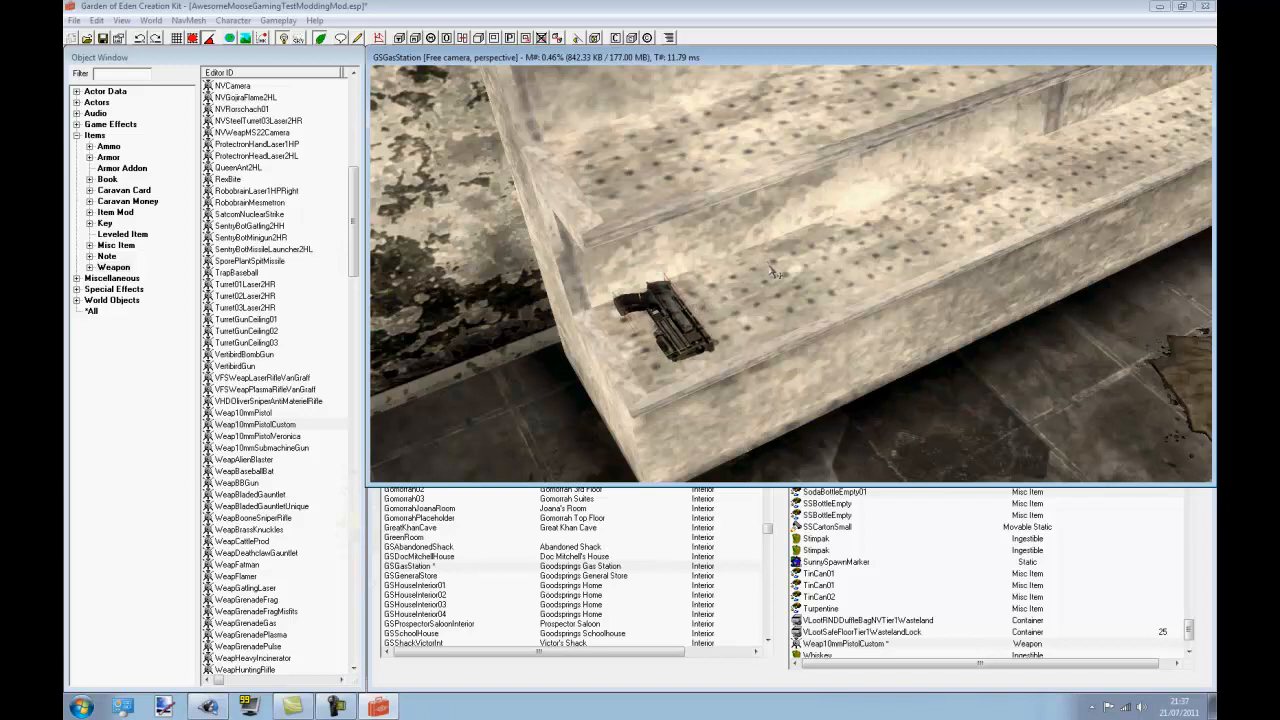
{"action": "key", "text": "f"}
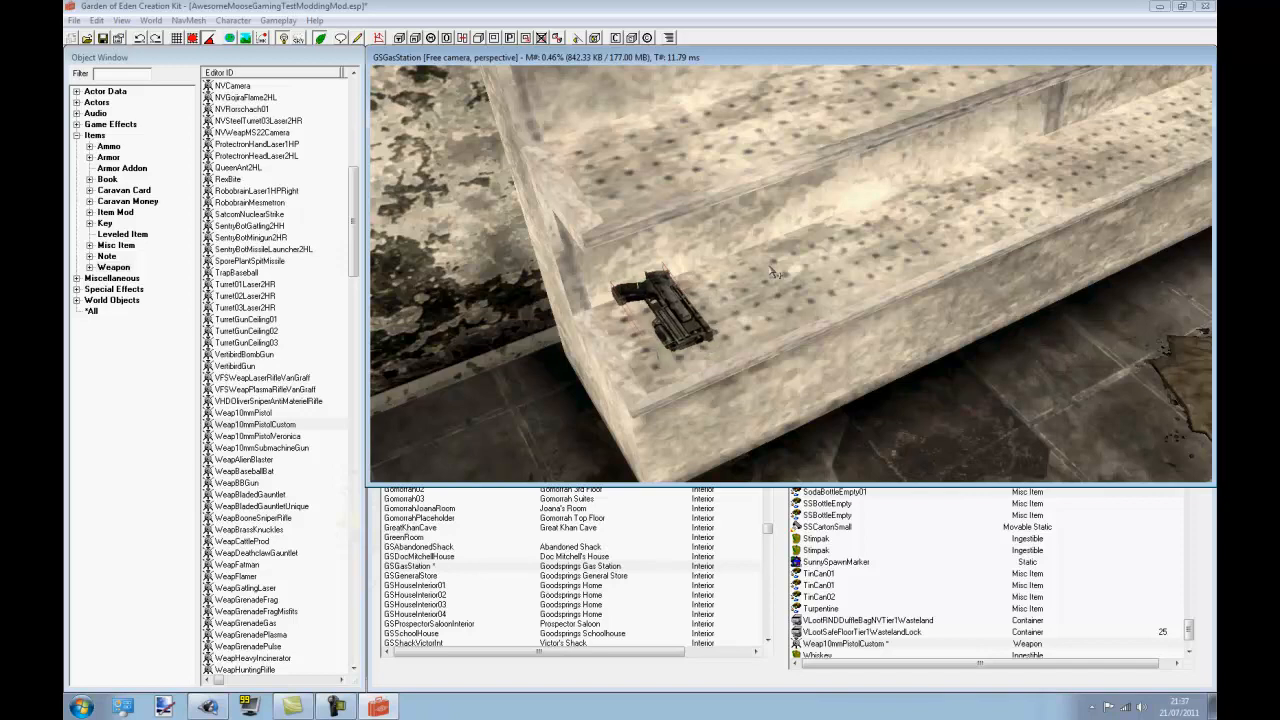
{"action": "left_click_drag", "start_coordinate": [770, 267], "coordinate": [770, 262]}
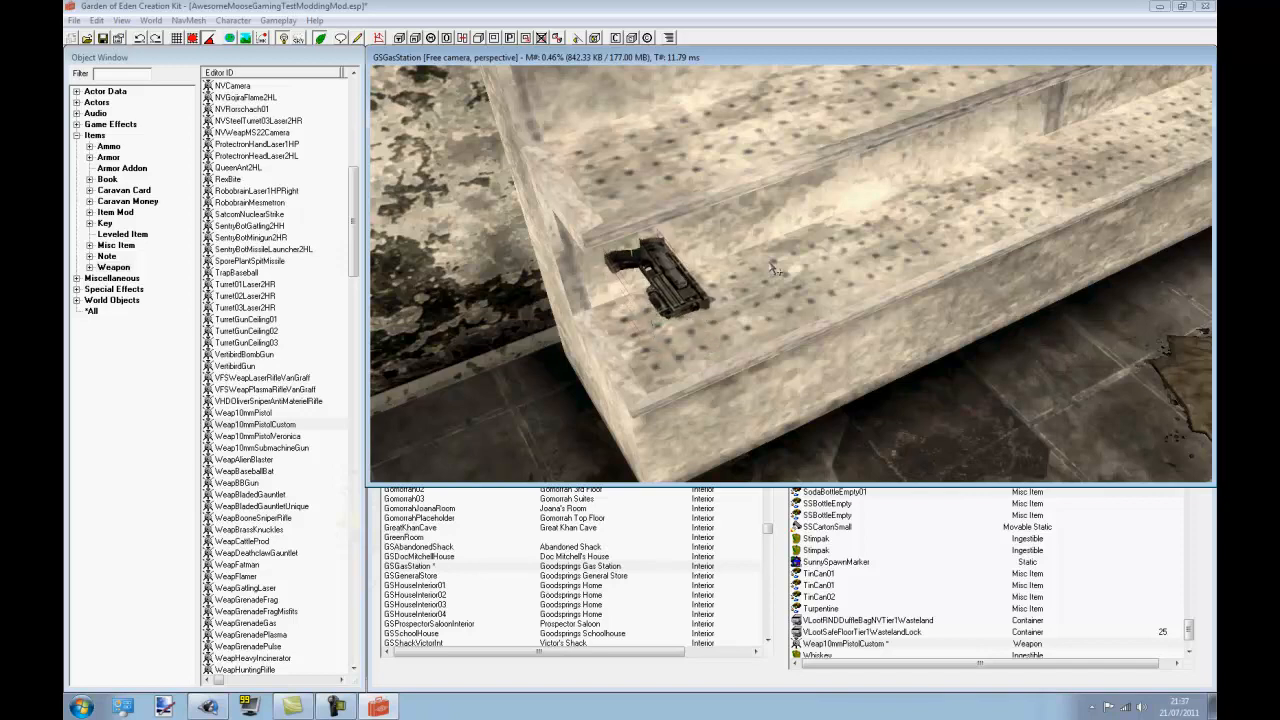
{"action": "key", "text": "f"}
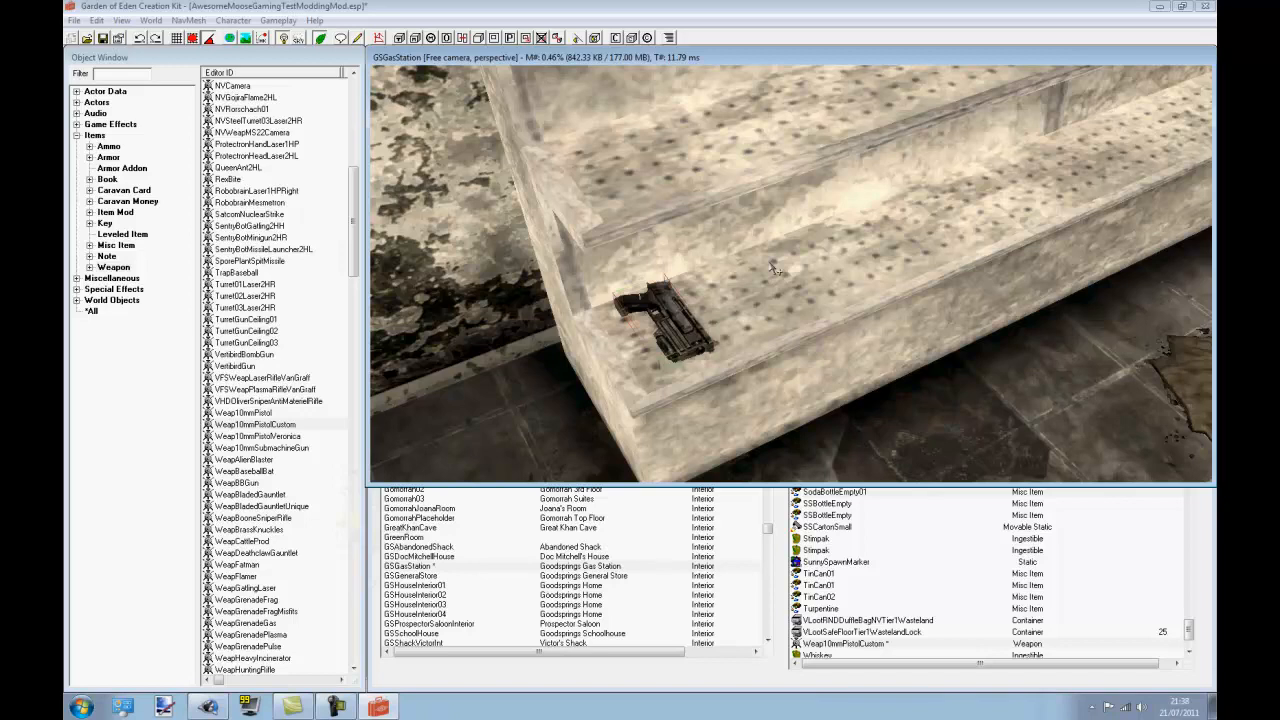
{"action": "left_click", "coordinate": [337, 706]}
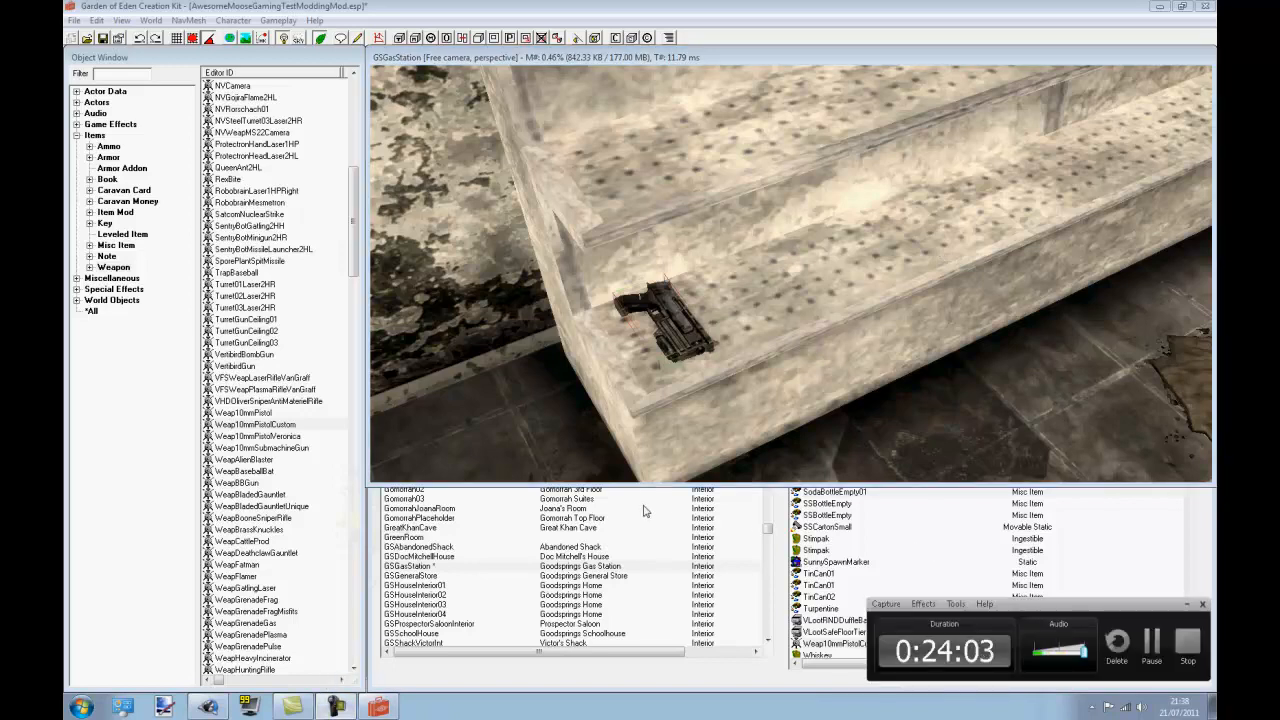